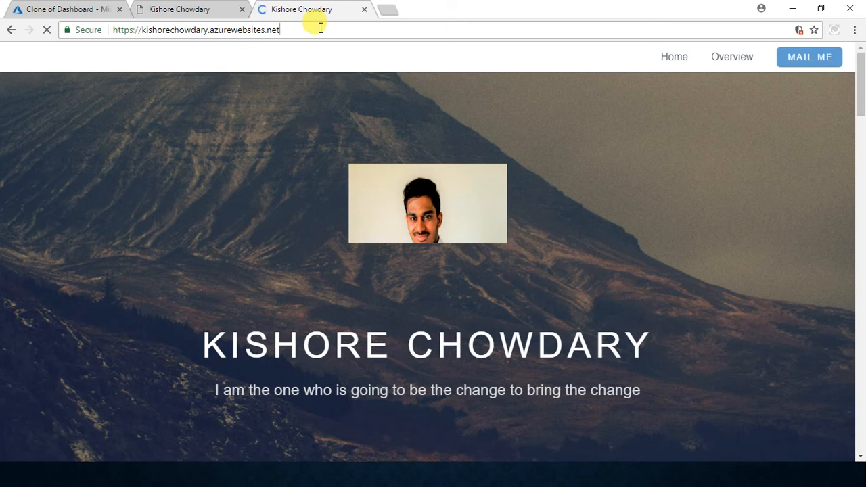
pyautogui.click(211, 8)
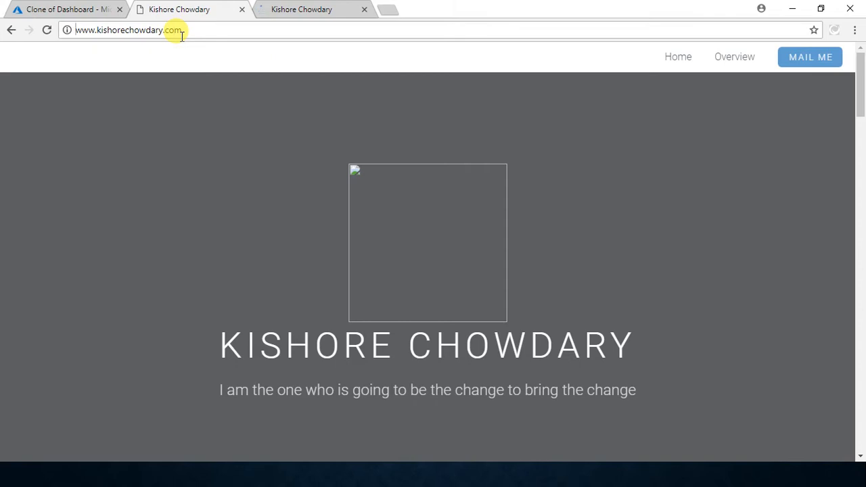
pyautogui.write('htt')
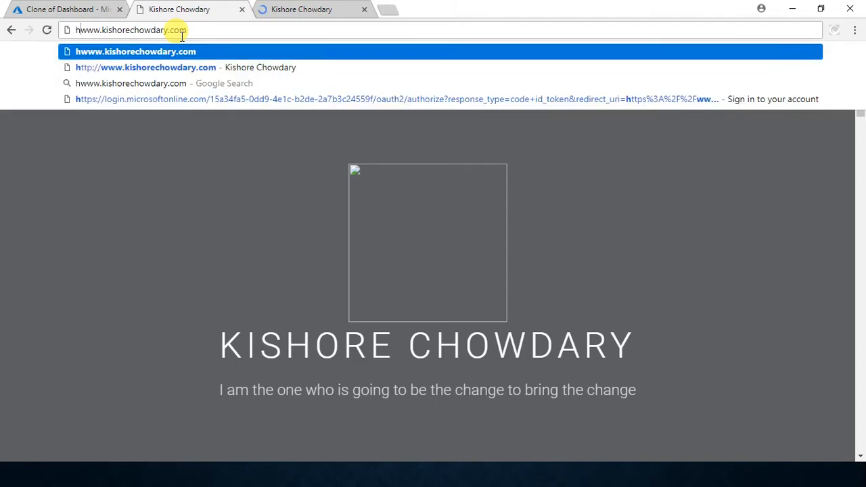
pyautogui.write('ps')
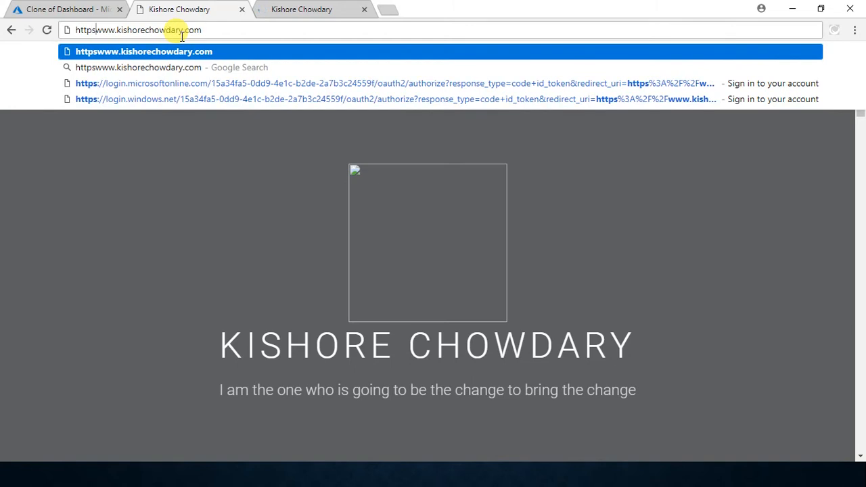
pyautogui.write('://')
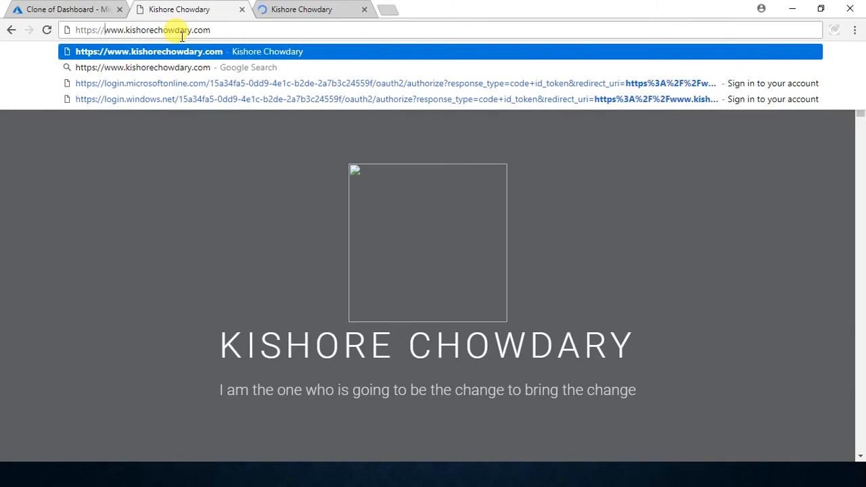
pyautogui.press('Return')
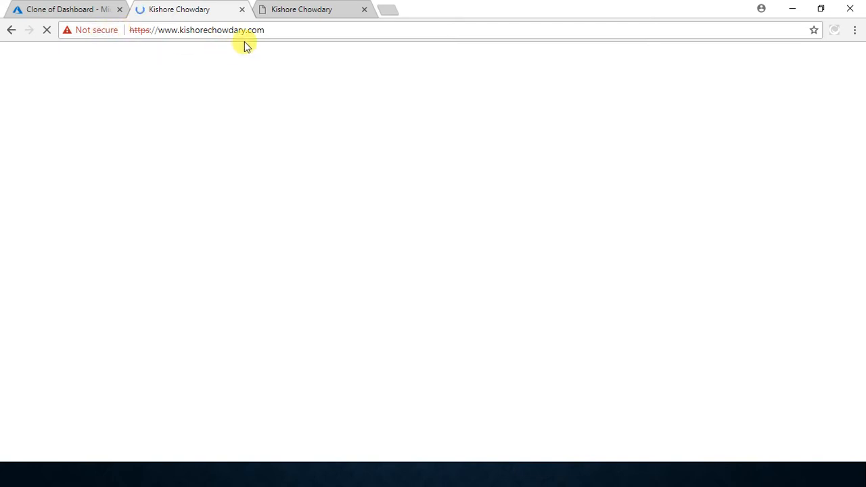
# Step: Examine the custom domain's address and page content over HTTPS, and compare it with the azurewebsites.net version
pyautogui.moveTo(280, 30); pyautogui.dragTo(159, 30)
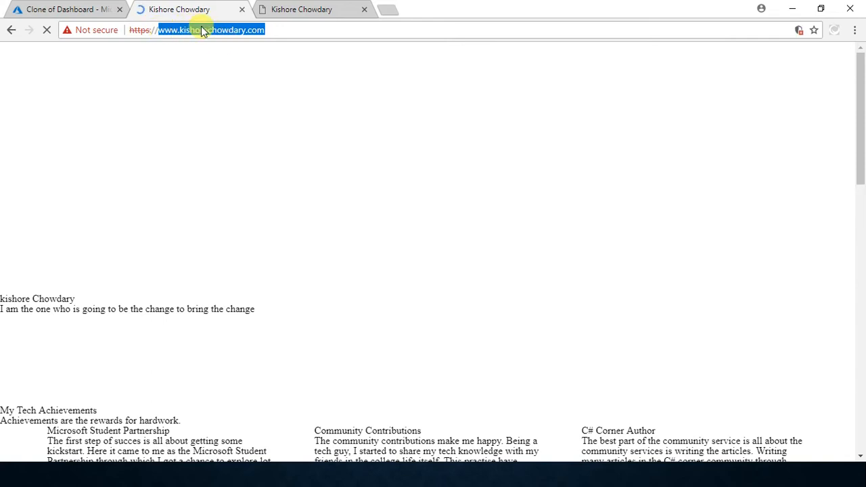
pyautogui.click(269, 29)
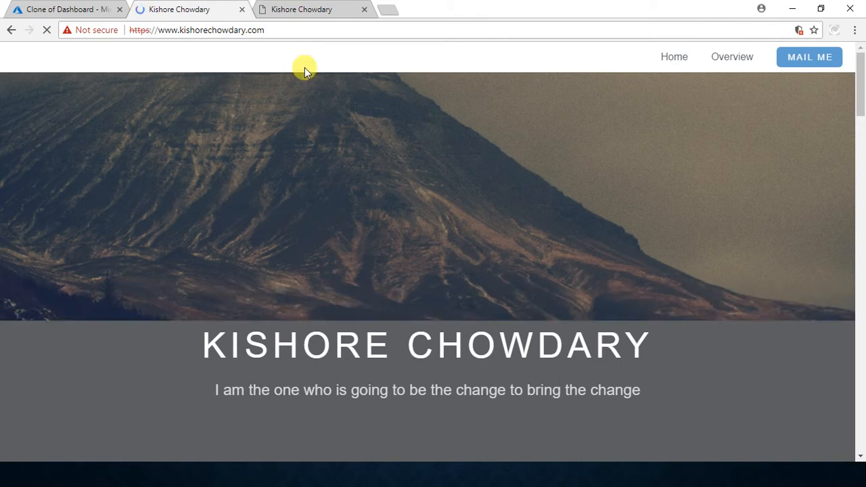
pyautogui.scroll(-10, 374, 323)
pyautogui.scroll(-3, 376, 318)
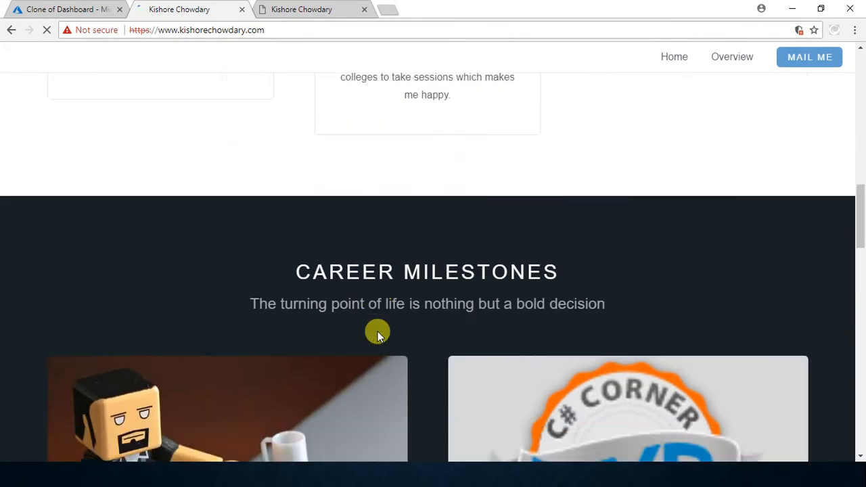
pyautogui.scroll(13, 377, 325)
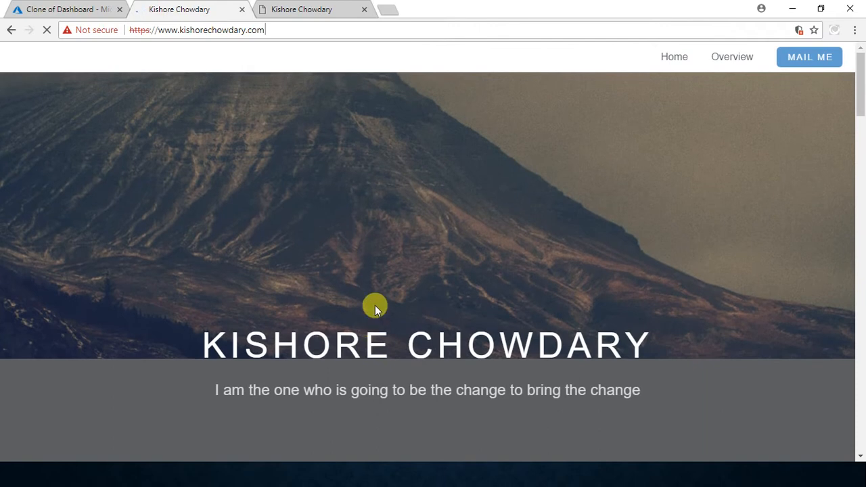
pyautogui.click(308, 7)
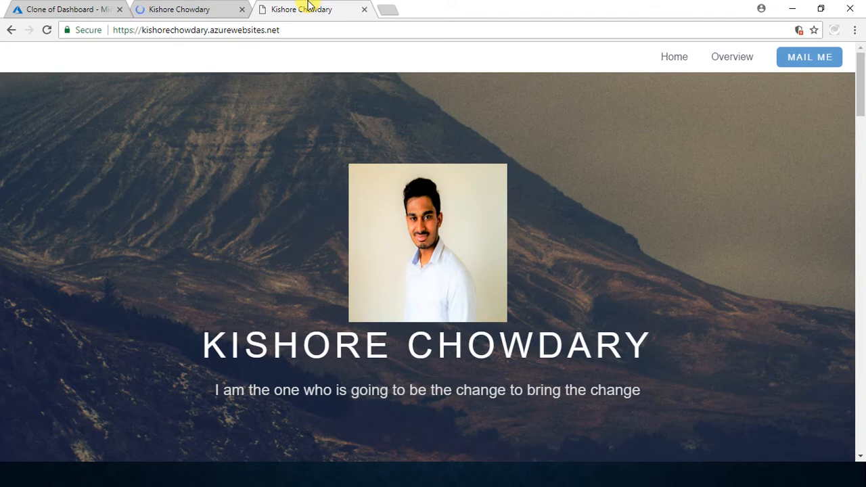
pyautogui.hotkey('alt', 'Tab')
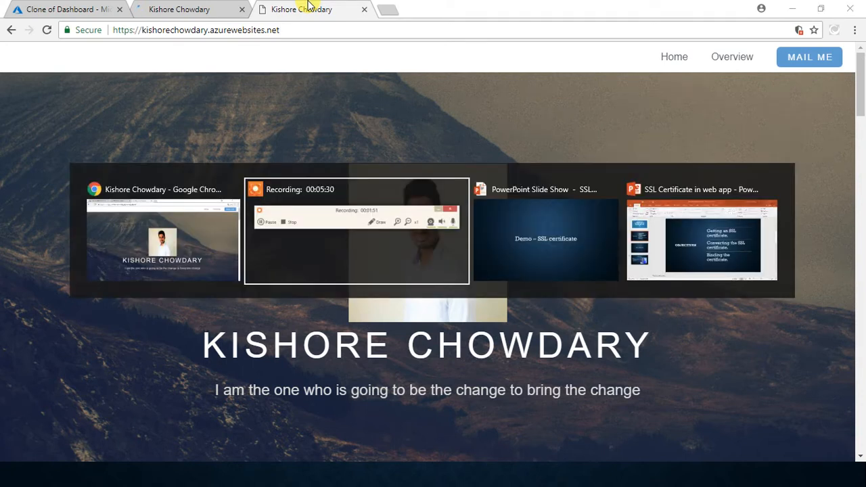
pyautogui.hotkey('alt', 'Tab')
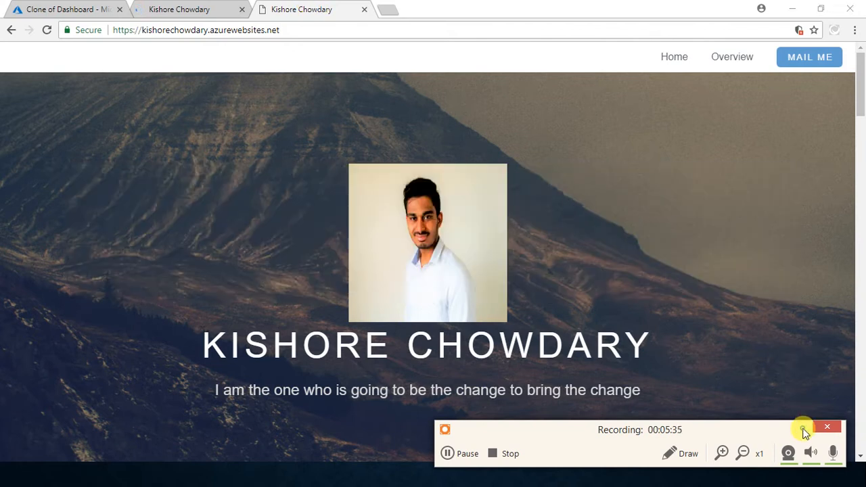
pyautogui.click(805, 427)
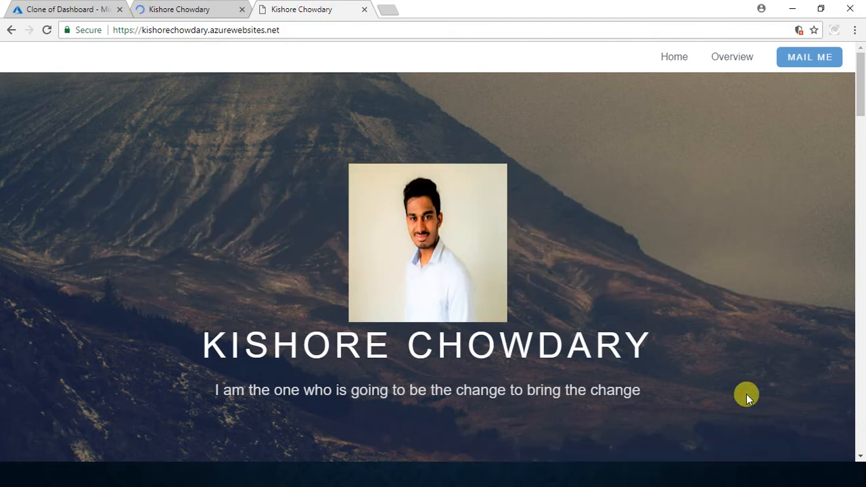
# Step: Look over the azurewebsites.net page and check the HTTPS security indicator and address on the custom domain's page
pyautogui.scroll(-4, 681, 310)
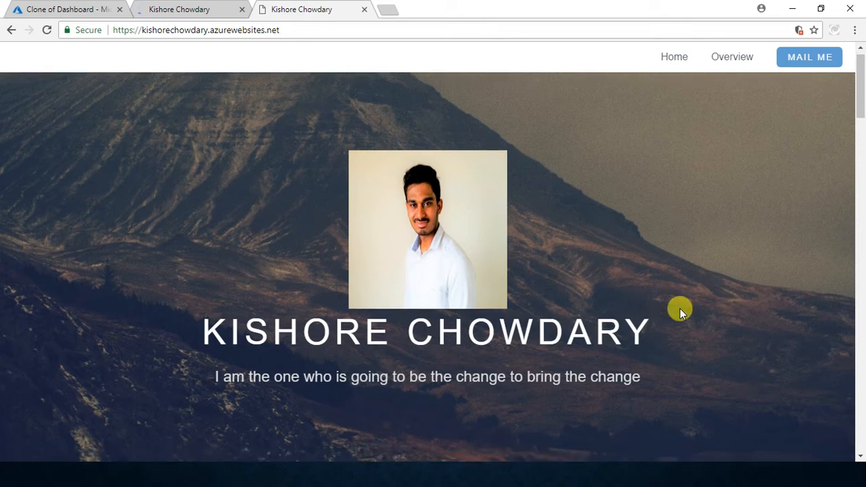
pyautogui.scroll(3, 681, 310)
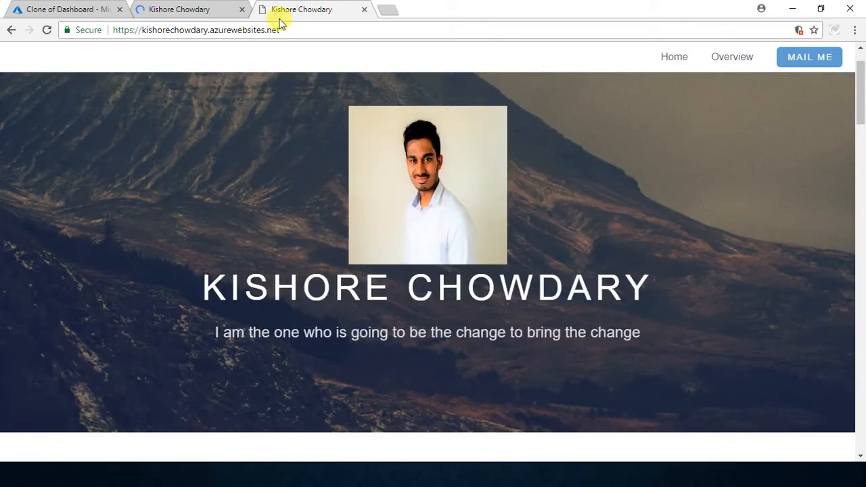
pyautogui.click(182, 6)
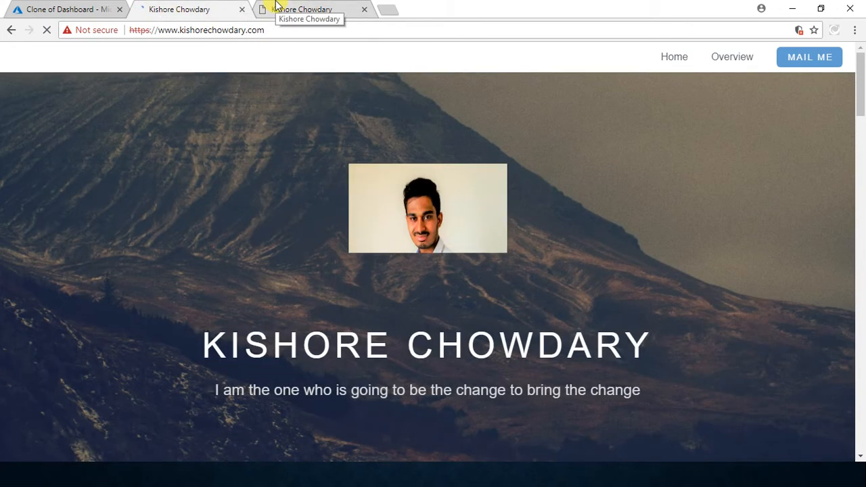
pyautogui.moveTo(267, 30); pyautogui.dragTo(141, 30)
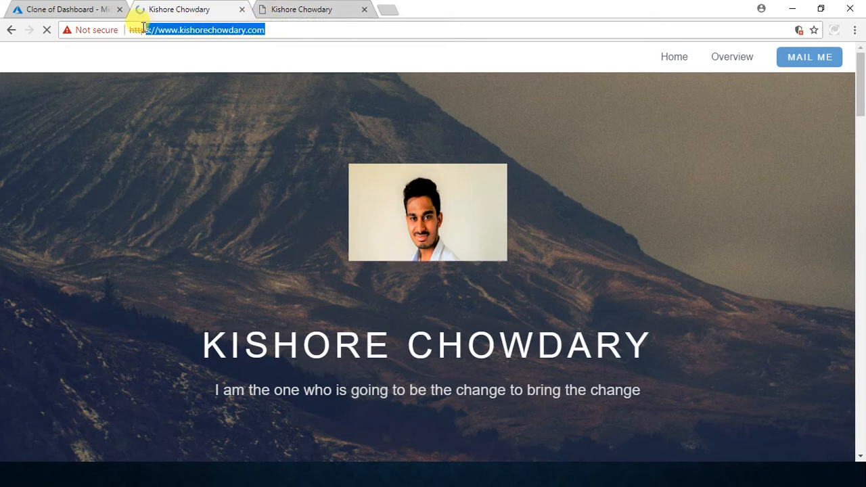
pyautogui.click(200, 112)
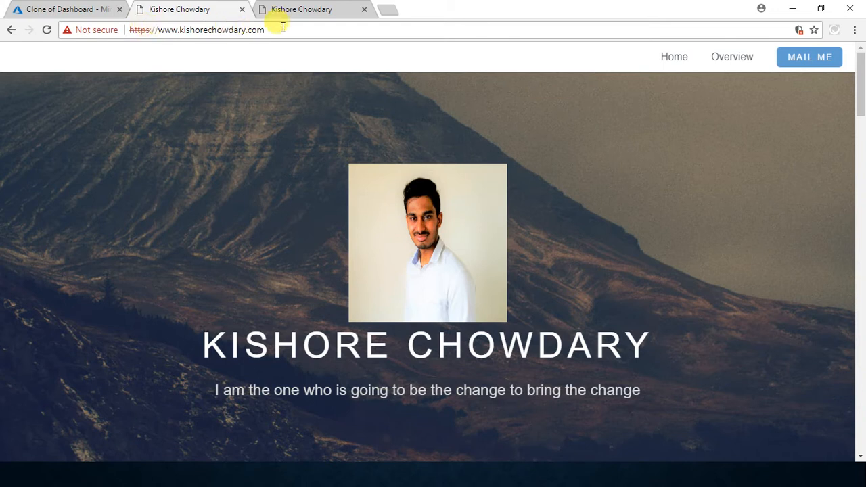
# Step: Compare the default azurewebsites.net address and its security indicator with those of the custom .com domain
pyautogui.click(298, 8)
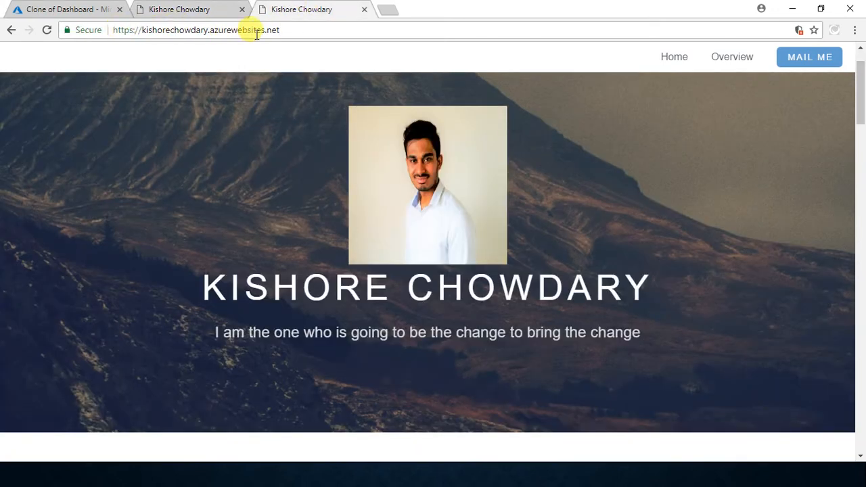
pyautogui.click(211, 30)
pyautogui.moveTo(235, 30); pyautogui.dragTo(313, 26)
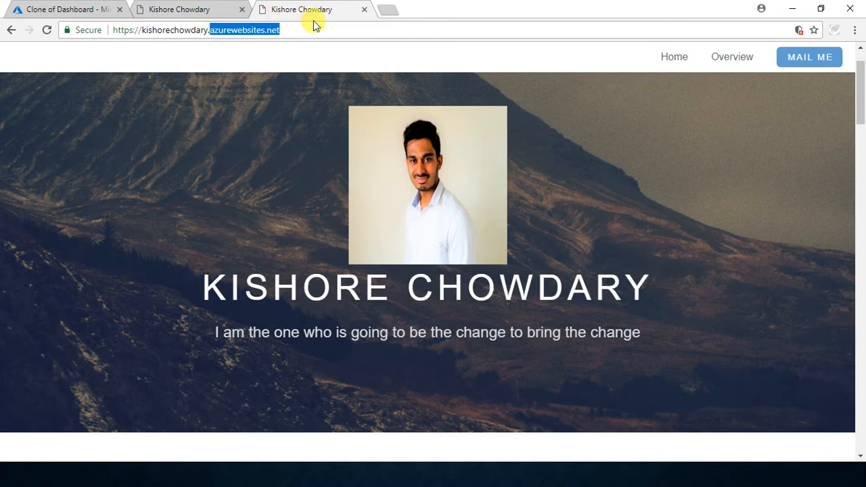
pyautogui.click(123, 29)
pyautogui.click(35, 10)
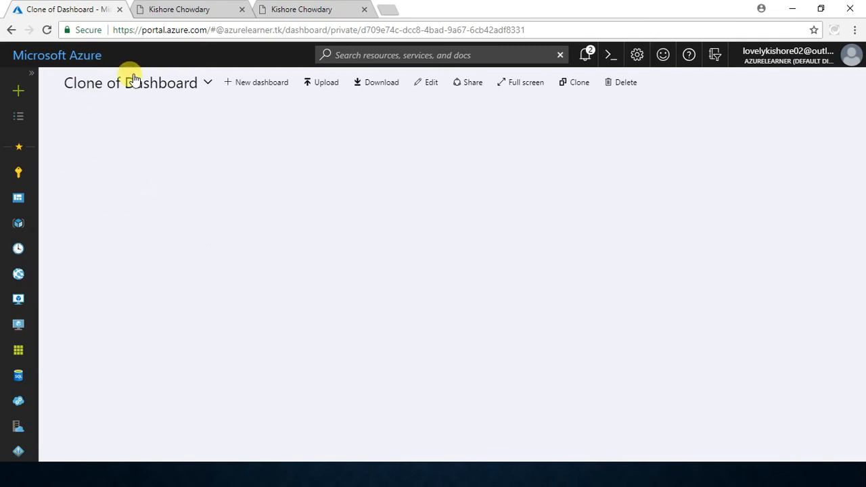
pyautogui.click(319, 8)
pyautogui.moveTo(291, 31); pyautogui.dragTo(93, 28)
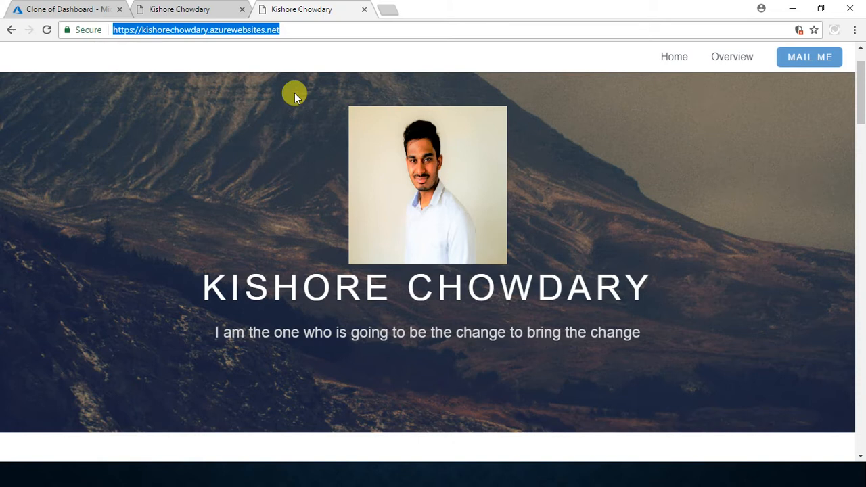
pyautogui.click(179, 6)
pyautogui.moveTo(280, 27); pyautogui.dragTo(141, 27)
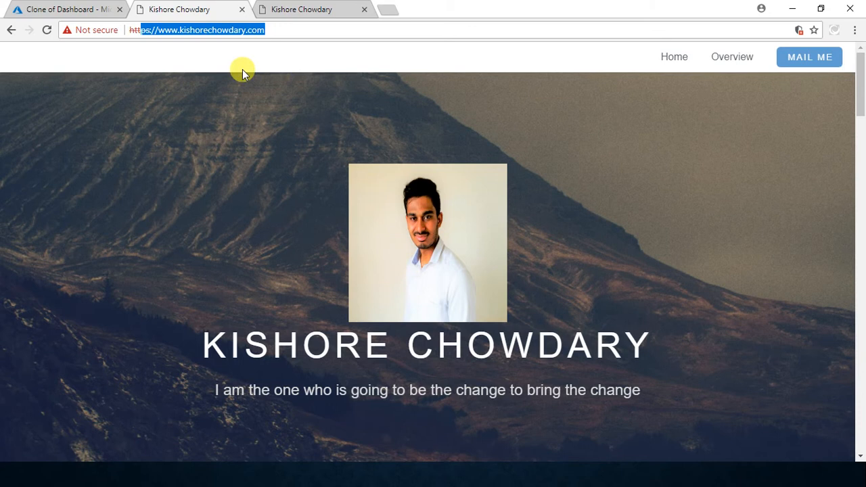
# Step: In the Azure portal, open the website's App Service from App Services and match its name with the custom domain
pyautogui.click(71, 5)
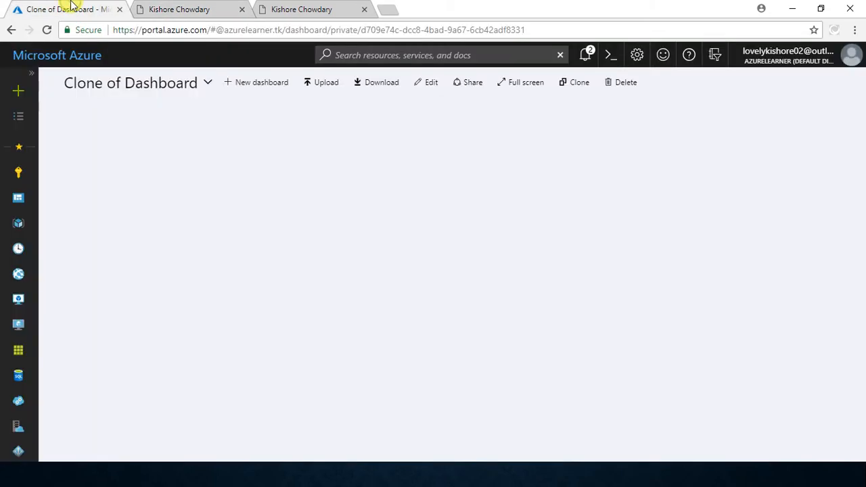
pyautogui.click(8, 278)
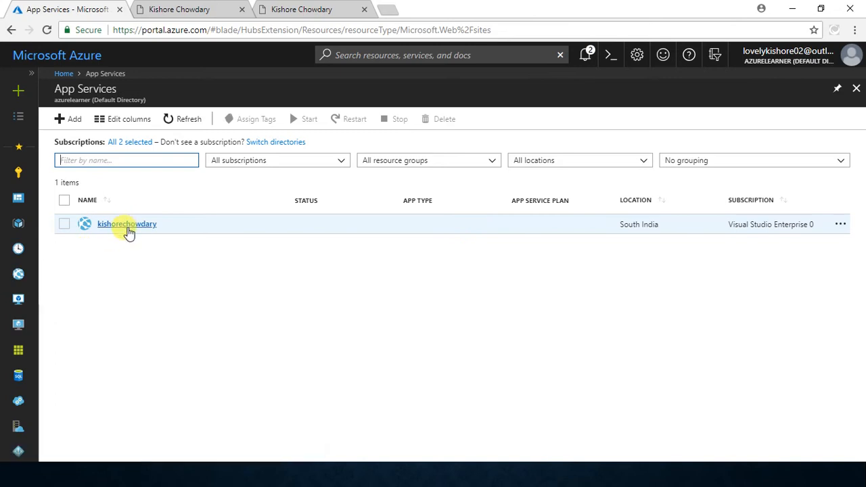
pyautogui.click(129, 230)
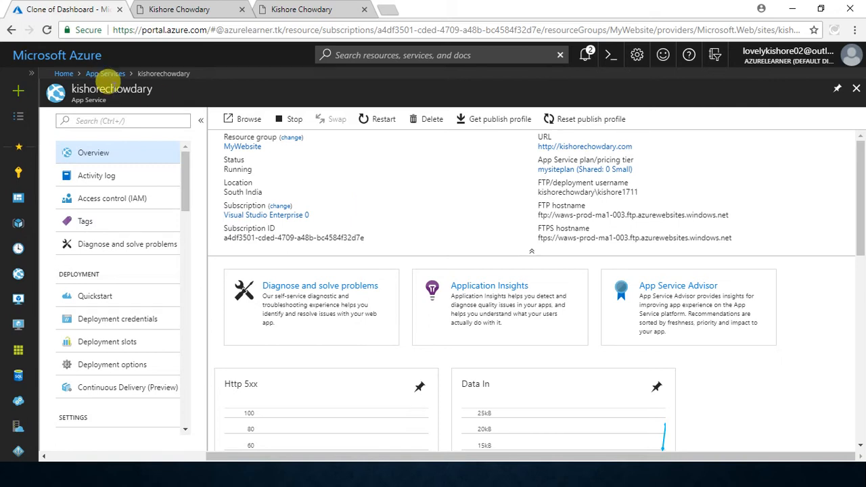
pyautogui.doubleClick(108, 87)
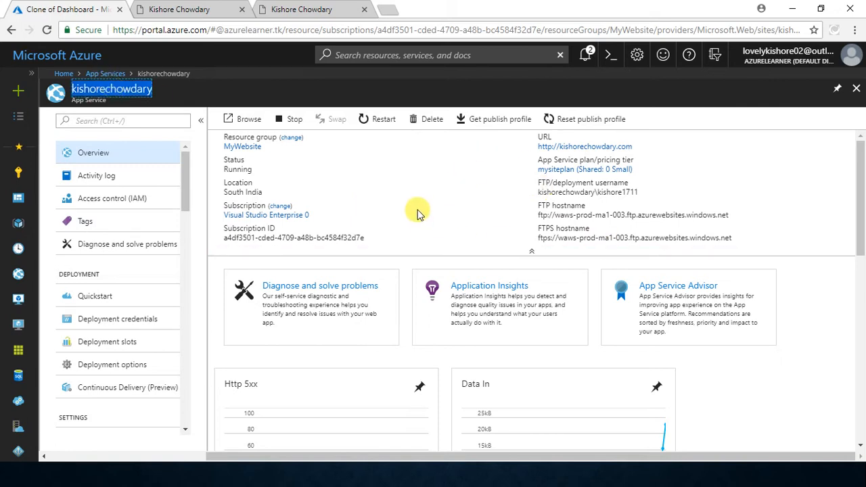
pyautogui.click(188, 9)
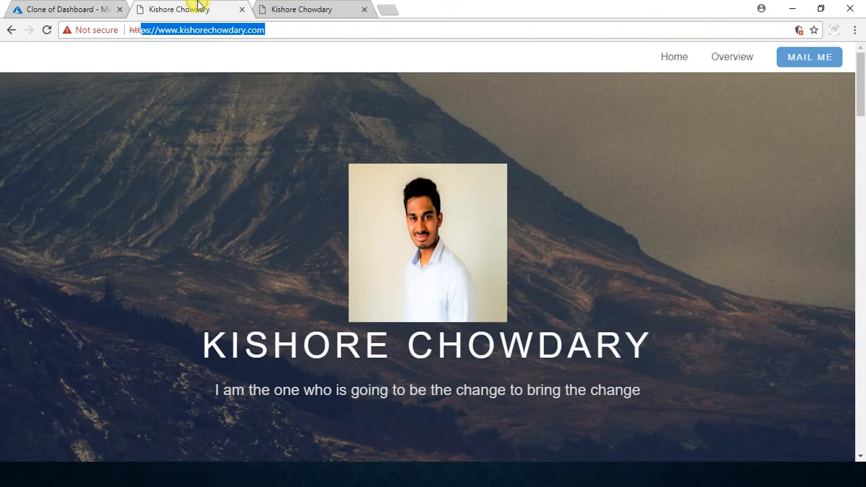
pyautogui.click(64, 5)
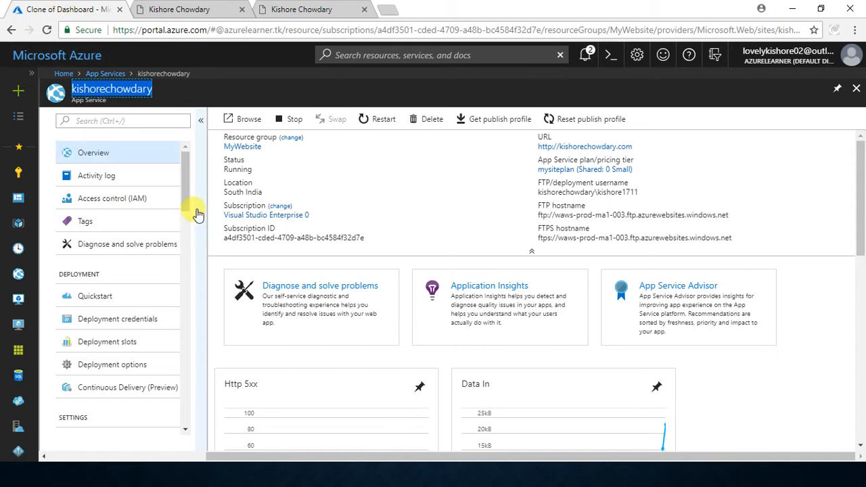
# Step: Open the web app's Scale up (App Service plan) settings and review the D1 tier's included features and hardware
pyautogui.scroll(-1, 186, 205)
pyautogui.moveTo(186, 205); pyautogui.dragTo(191, 228)
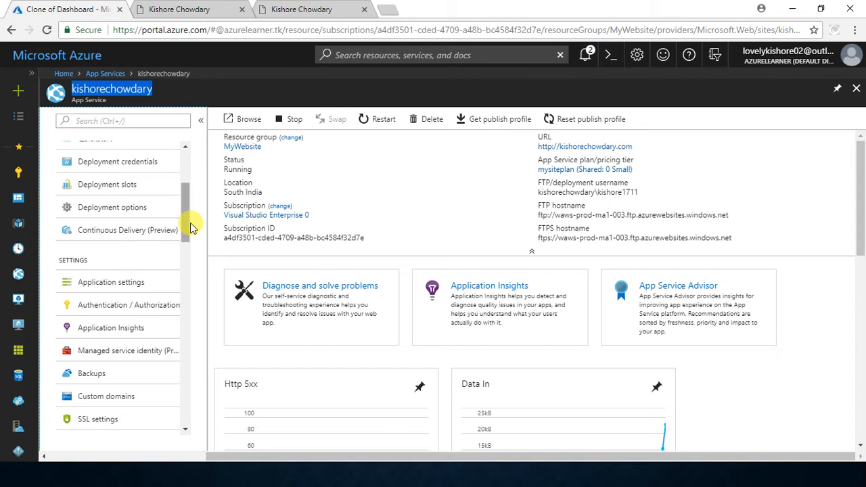
pyautogui.moveTo(191, 228); pyautogui.dragTo(194, 265)
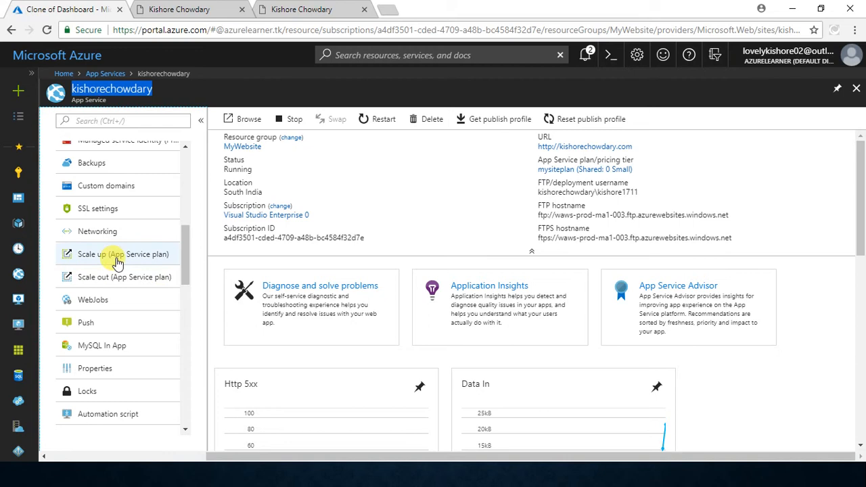
pyautogui.click(118, 263)
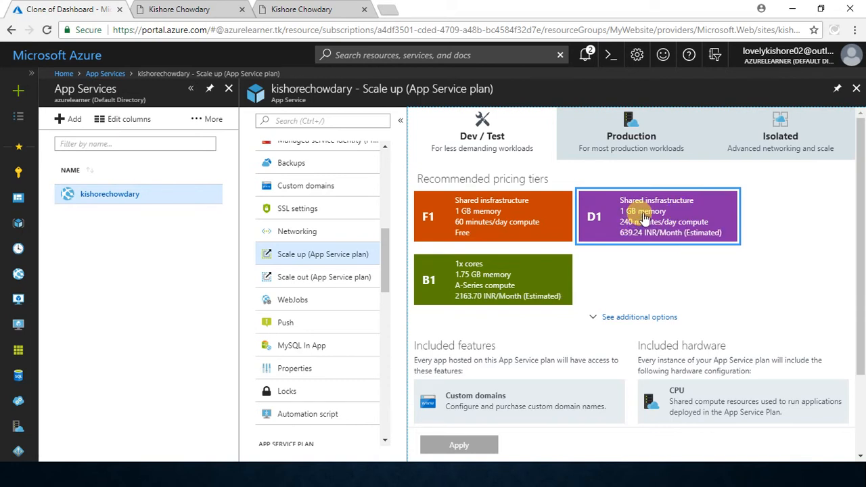
pyautogui.scroll(-3, 653, 323)
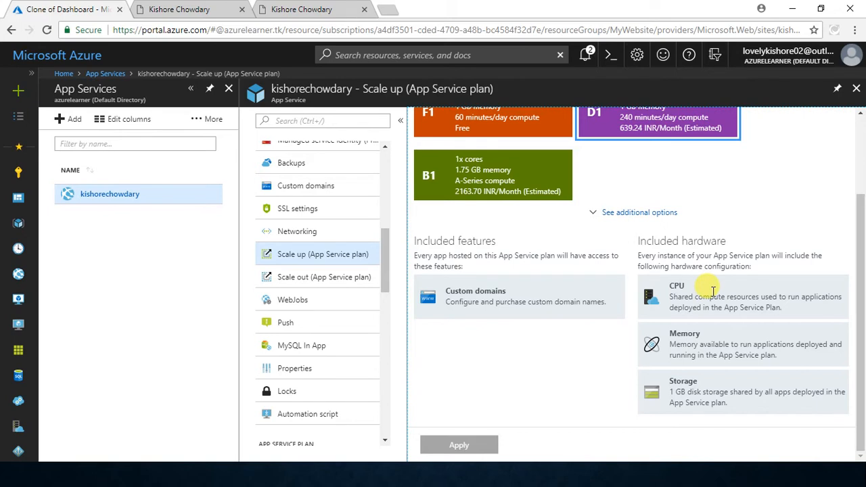
pyautogui.scroll(1, 715, 298)
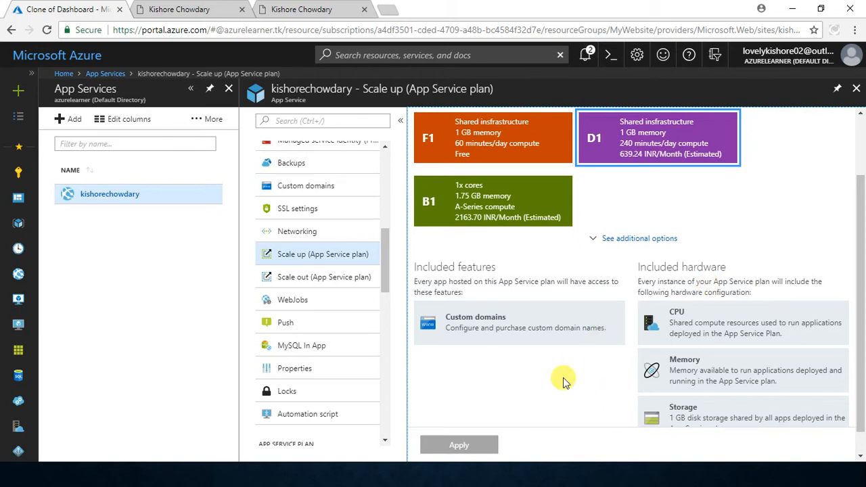
pyautogui.scroll(3, 723, 232)
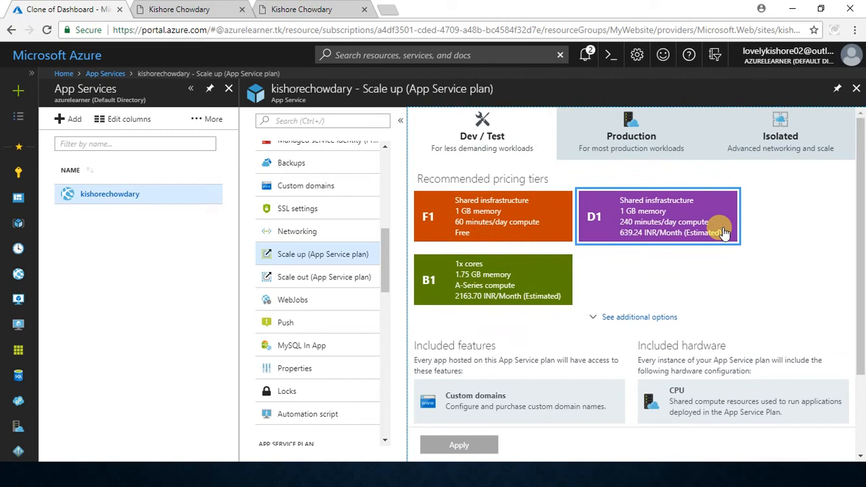
# Step: Scale the App Service plan up to the B1 tier, apply it, and check the update notification and included features
pyautogui.click(512, 280)
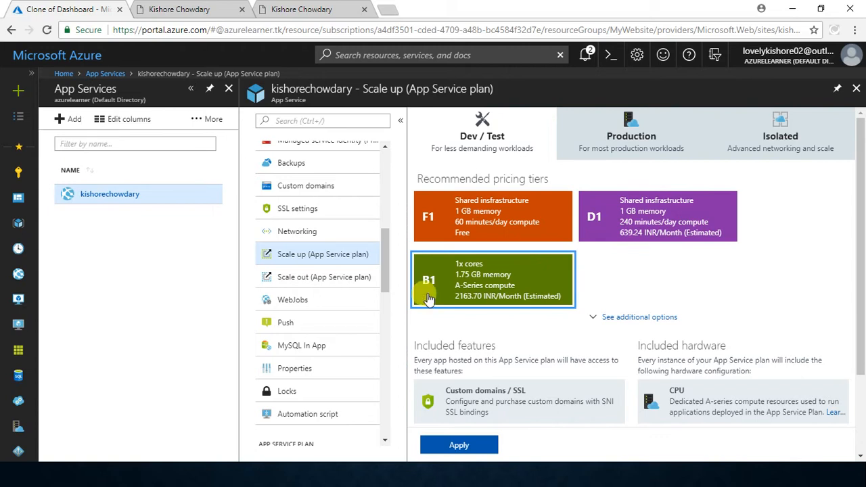
pyautogui.scroll(-2, 609, 284)
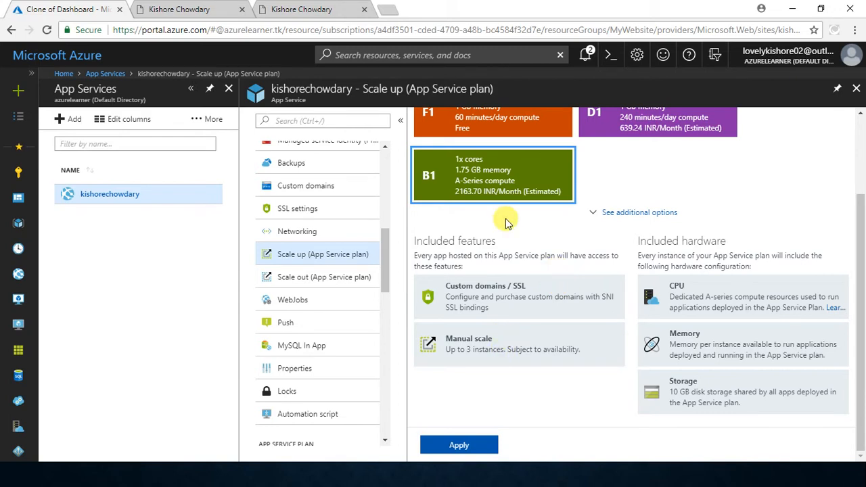
pyautogui.click(486, 446)
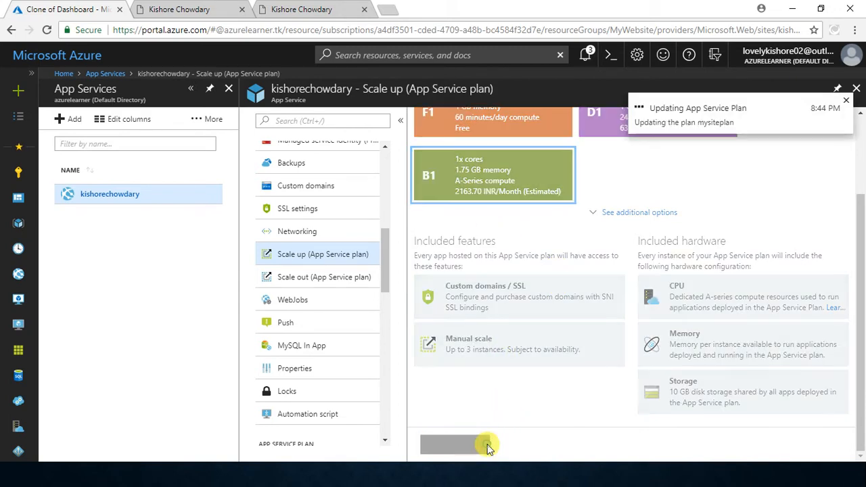
pyautogui.scroll(3, 672, 249)
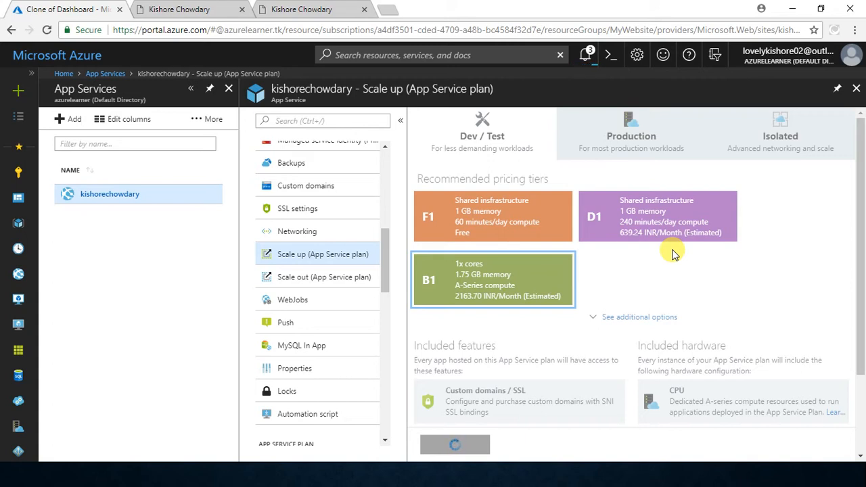
pyautogui.click(587, 56)
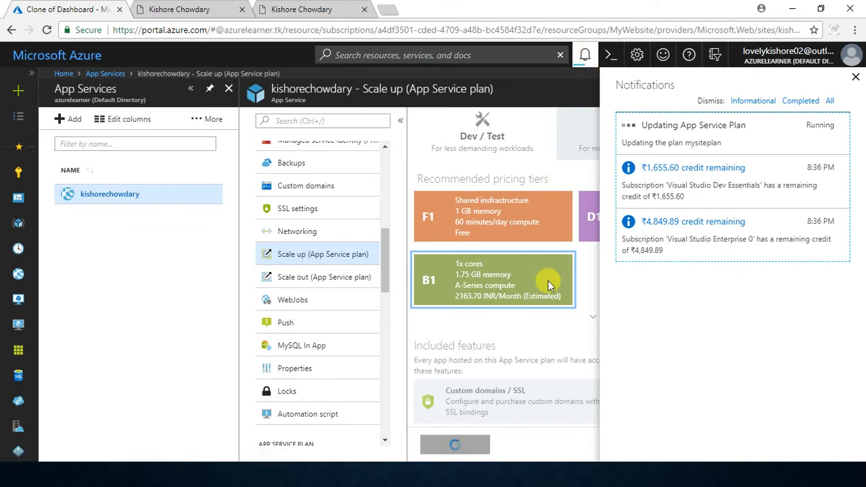
pyautogui.click(586, 58)
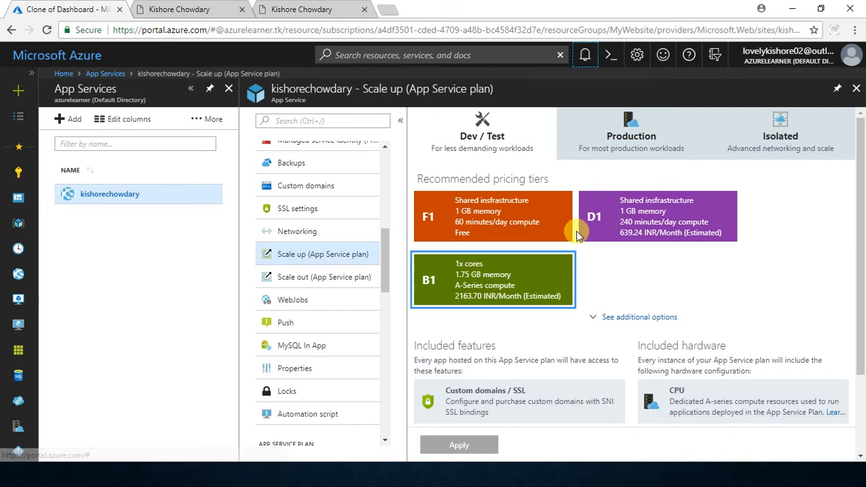
pyautogui.scroll(-2, 577, 231)
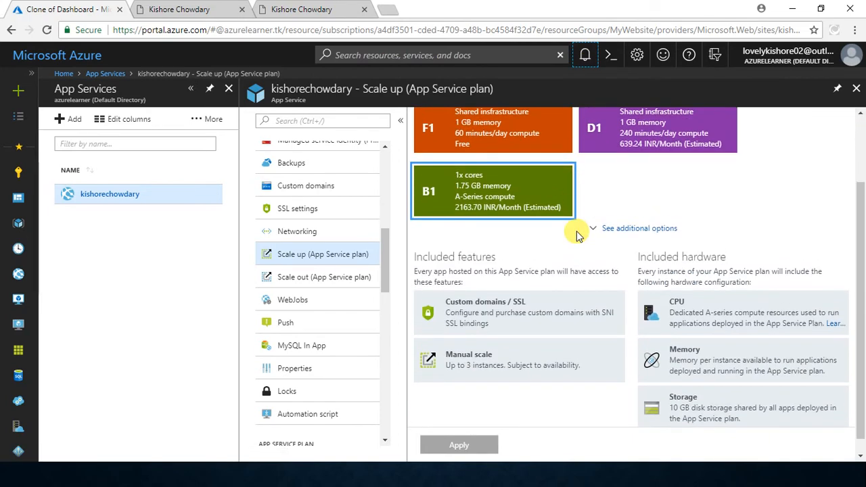
pyautogui.scroll(2, 576, 231)
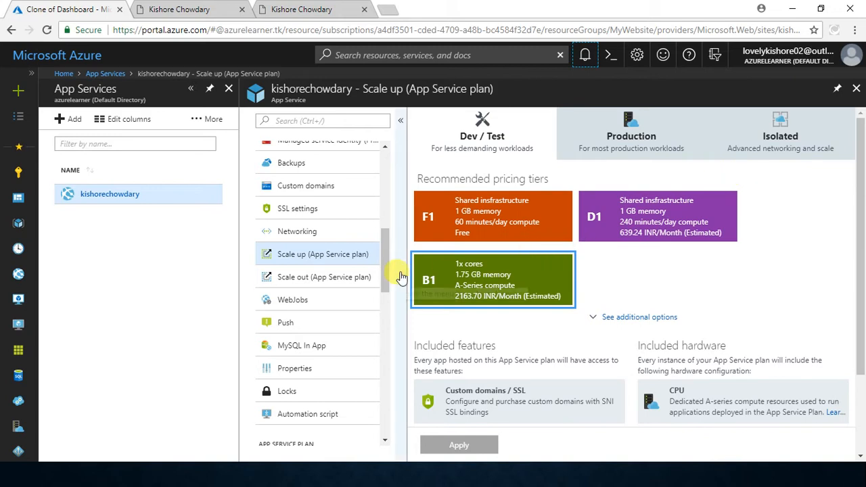
# Step: Open the web app's SSL settings and check the plan's pricing tiers through the notice about Basic plans
pyautogui.click(332, 214)
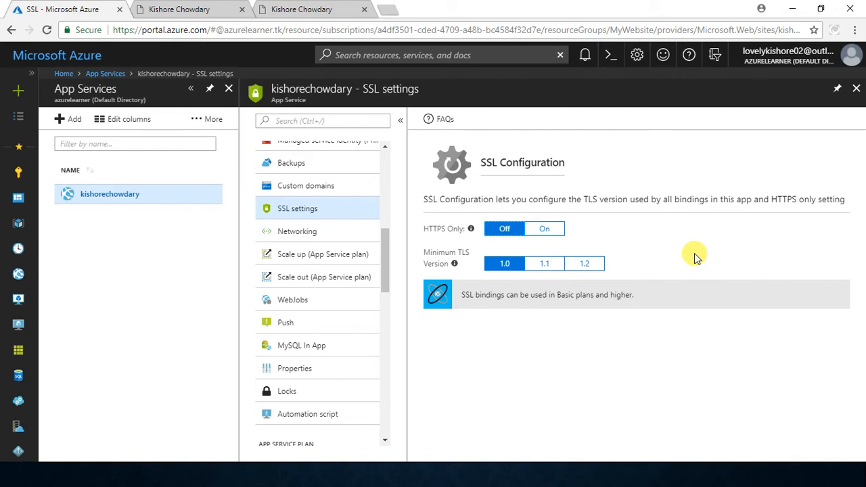
pyautogui.click(515, 302)
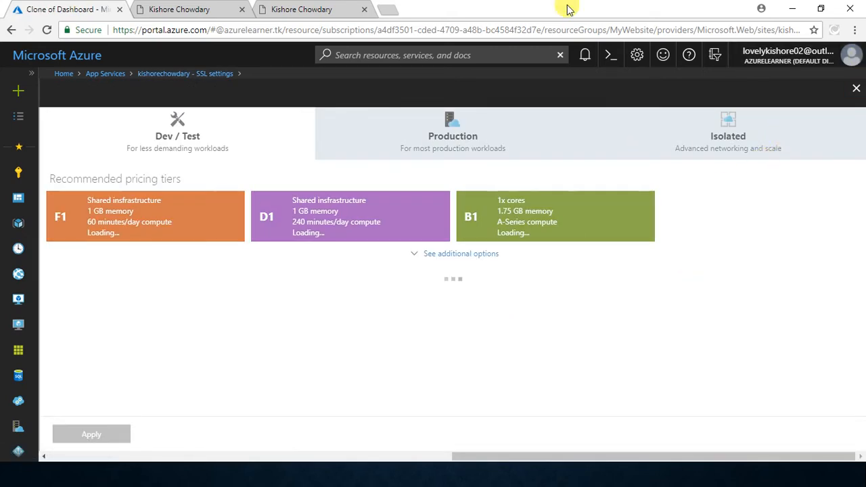
pyautogui.click(583, 54)
pyautogui.click(585, 56)
pyautogui.scroll(-1, 466, 274)
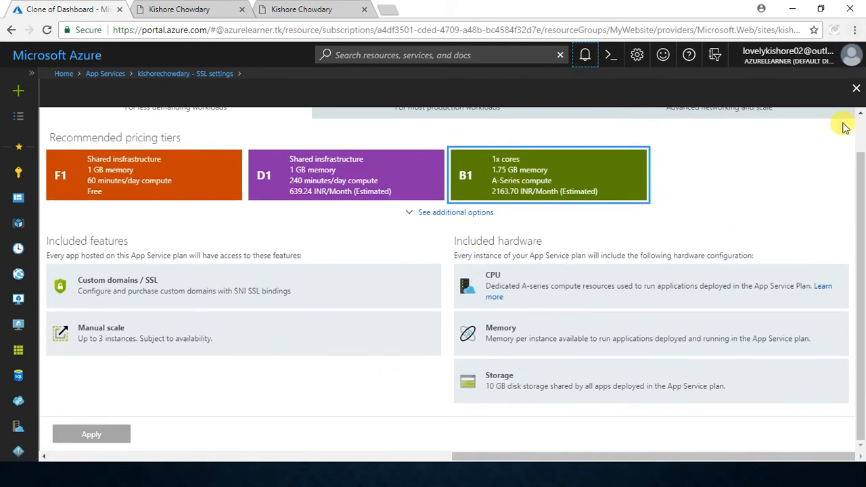
pyautogui.click(857, 88)
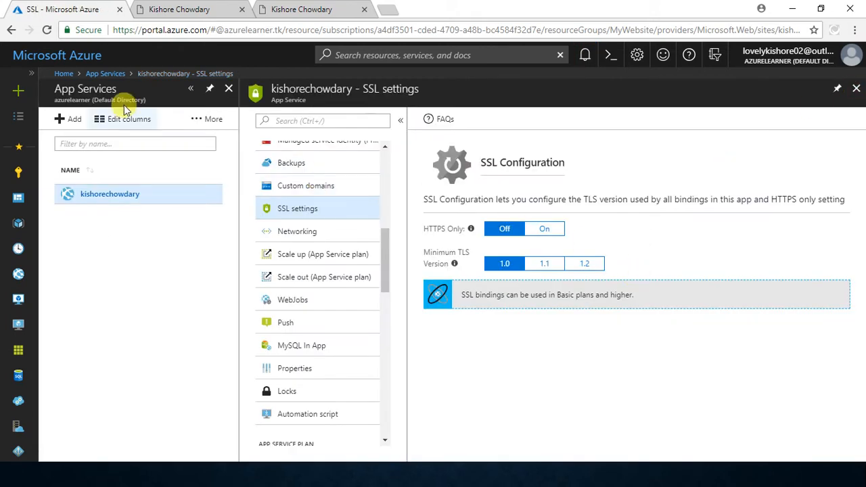
# Step: Reload the web app's SSL settings page in the portal and check the notifications
pyautogui.click(48, 31)
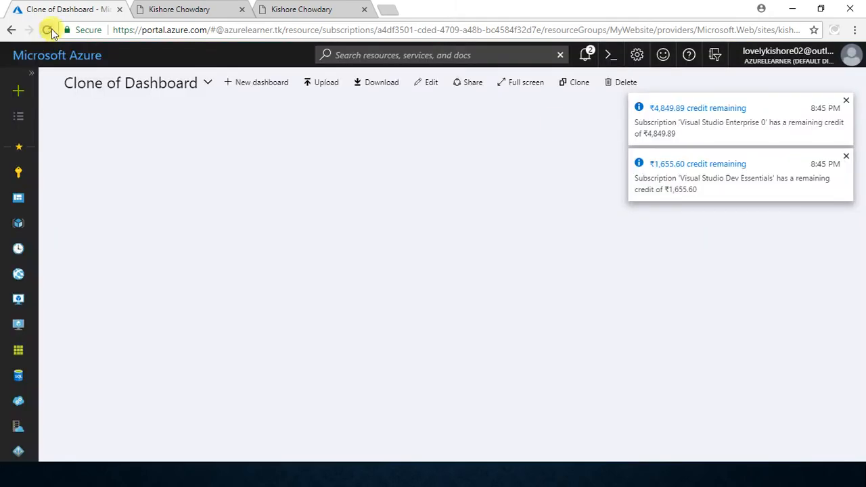
pyautogui.click(586, 55)
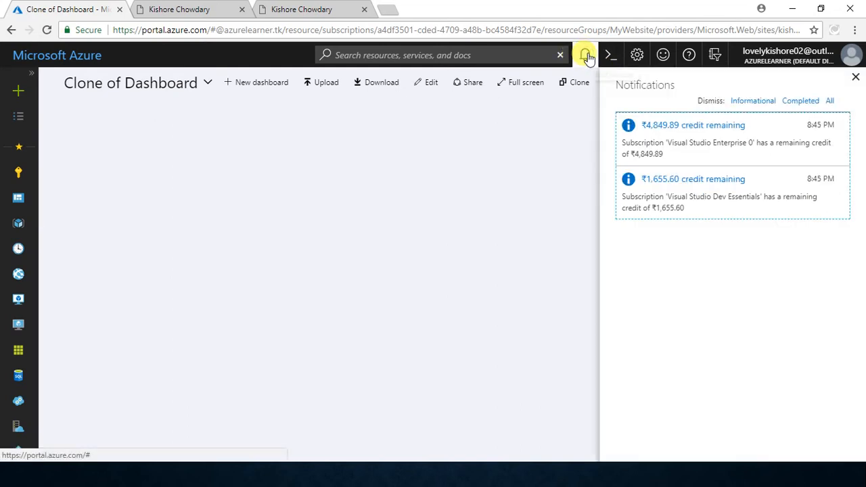
pyautogui.click(586, 55)
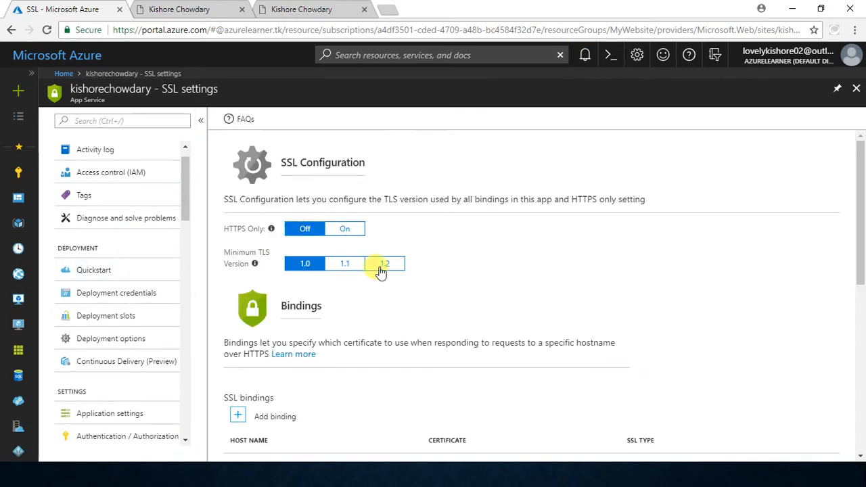
# Step: Examine the SSL configuration, bindings, and certificates sections, including the private certificate entry and the web app's name
pyautogui.scroll(-3, 643, 264)
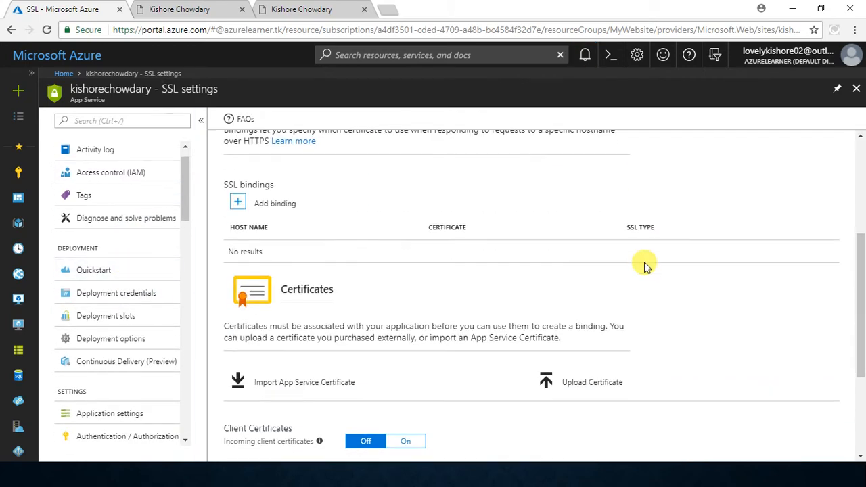
pyautogui.scroll(-3, 644, 264)
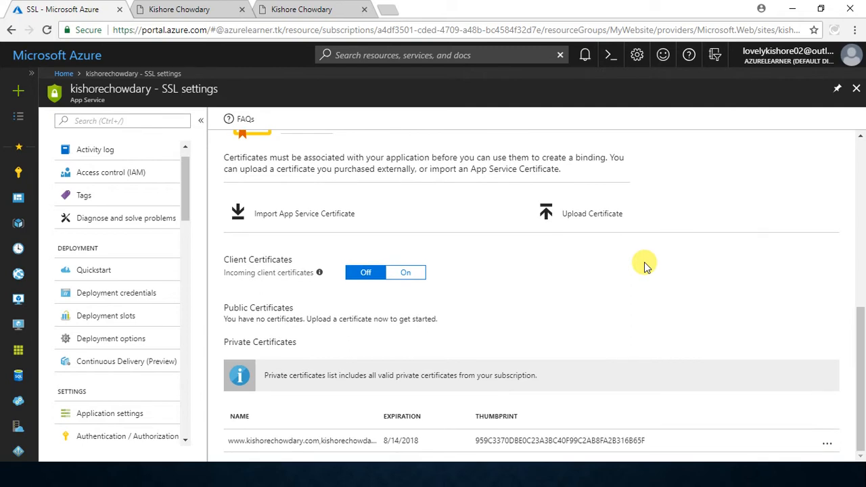
pyautogui.click(311, 440)
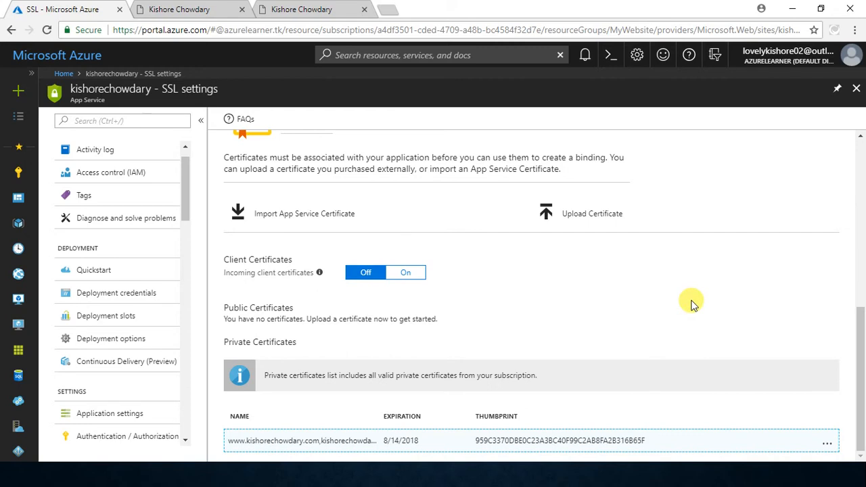
pyautogui.scroll(6, 691, 305)
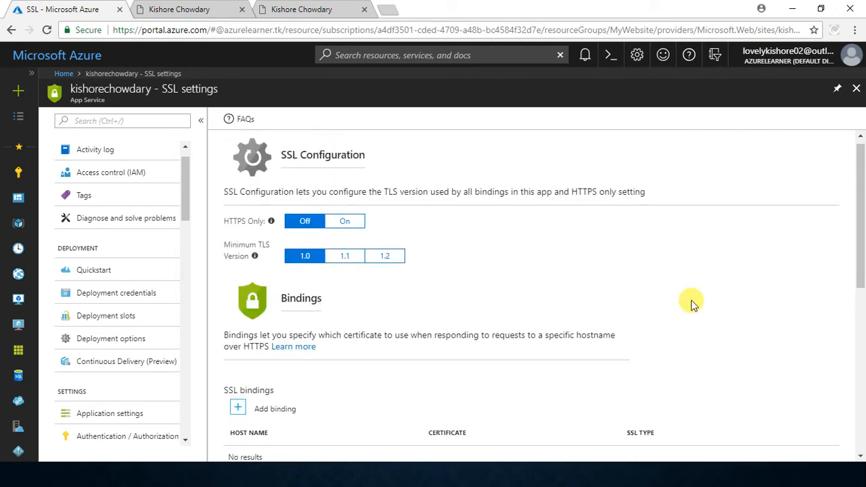
pyautogui.scroll(-3, 526, 308)
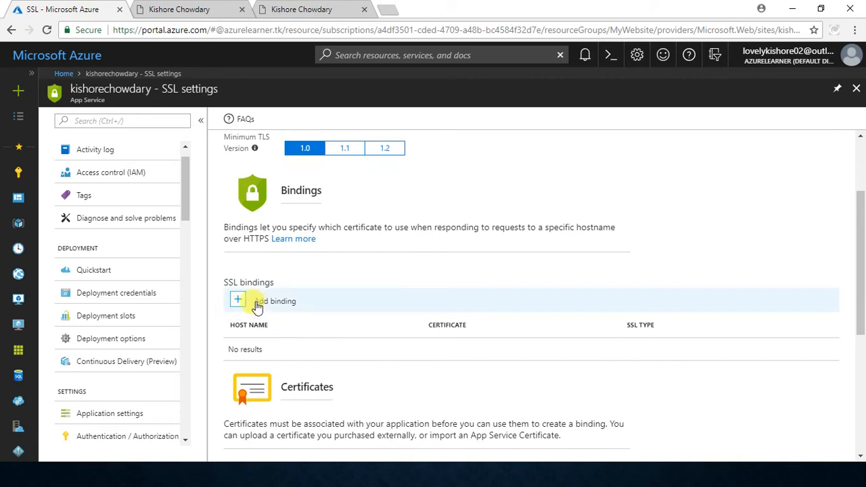
pyautogui.scroll(3, 341, 303)
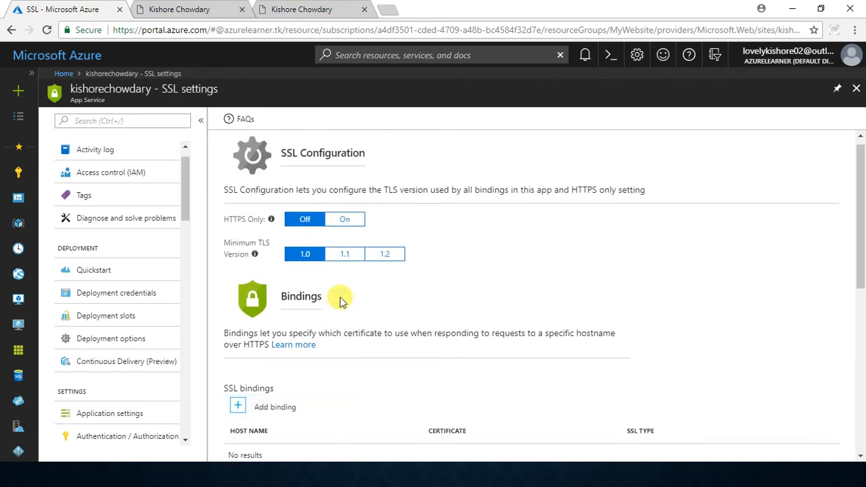
pyautogui.scroll(1, 533, 191)
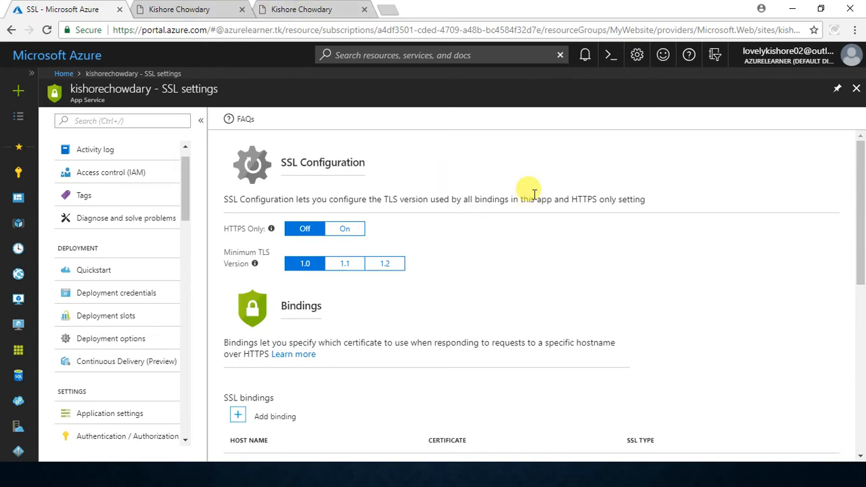
pyautogui.moveTo(286, 162); pyautogui.dragTo(396, 159)
pyautogui.click(396, 159)
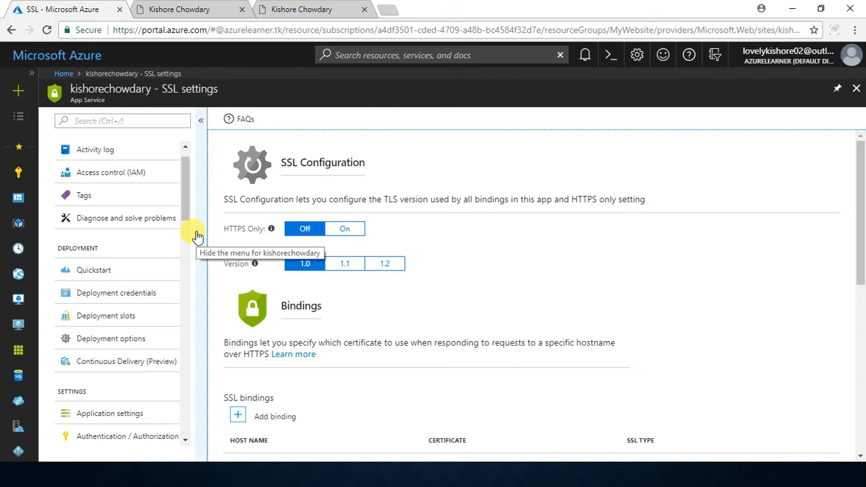
pyautogui.doubleClick(114, 90)
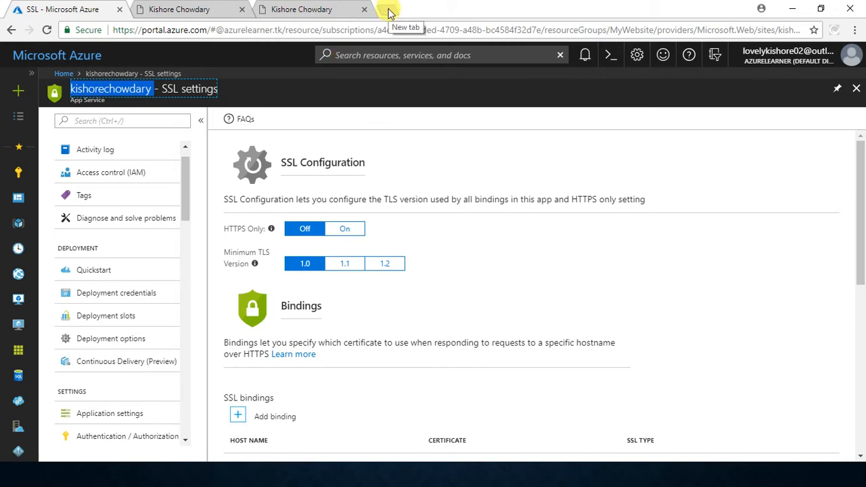
# Step: Open sslforfree.com in a new browser tab
pyautogui.click(388, 11)
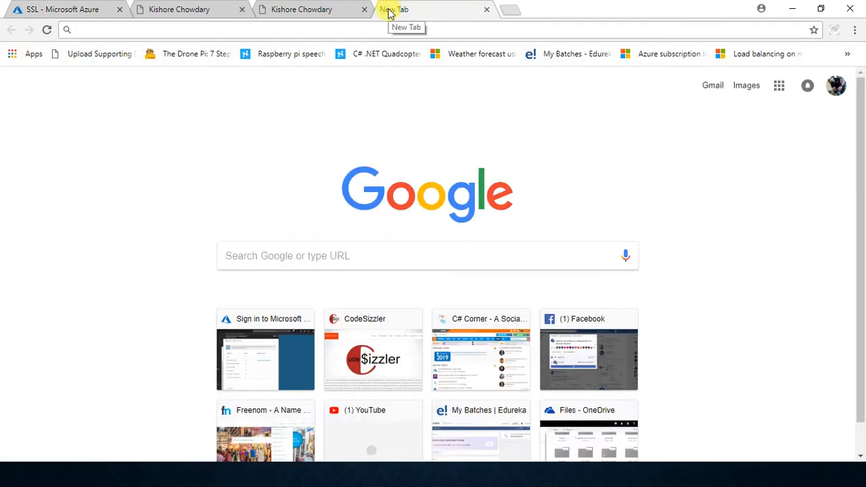
pyautogui.write('ssl')
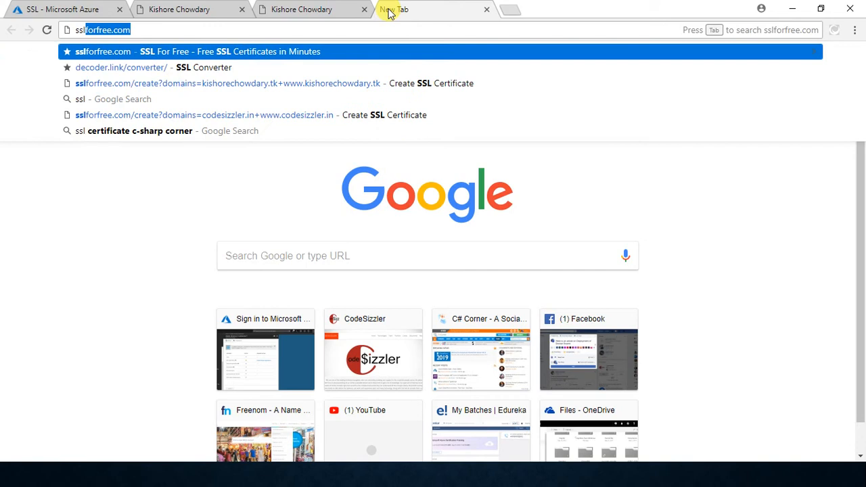
pyautogui.press('End')
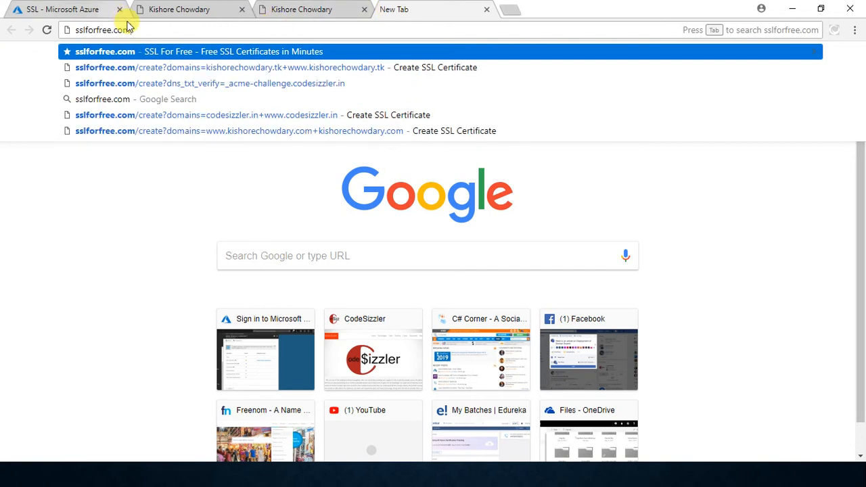
pyautogui.moveTo(148, 31); pyautogui.dragTo(67, 31)
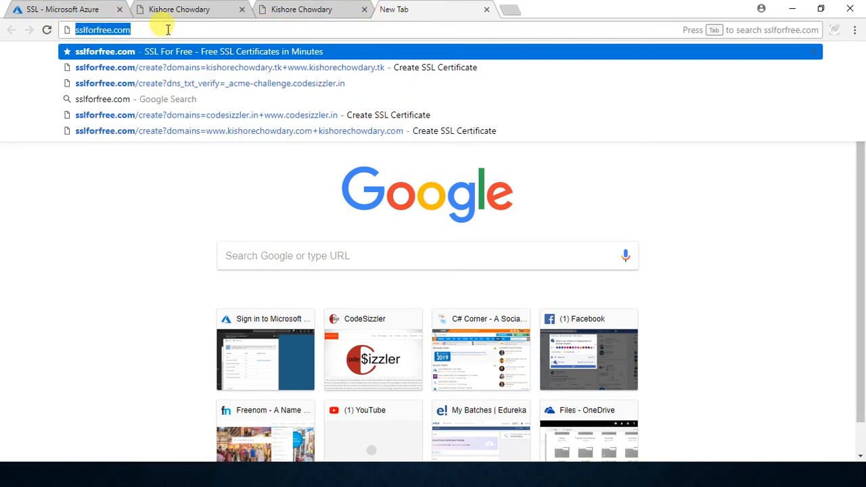
pyautogui.click(168, 30)
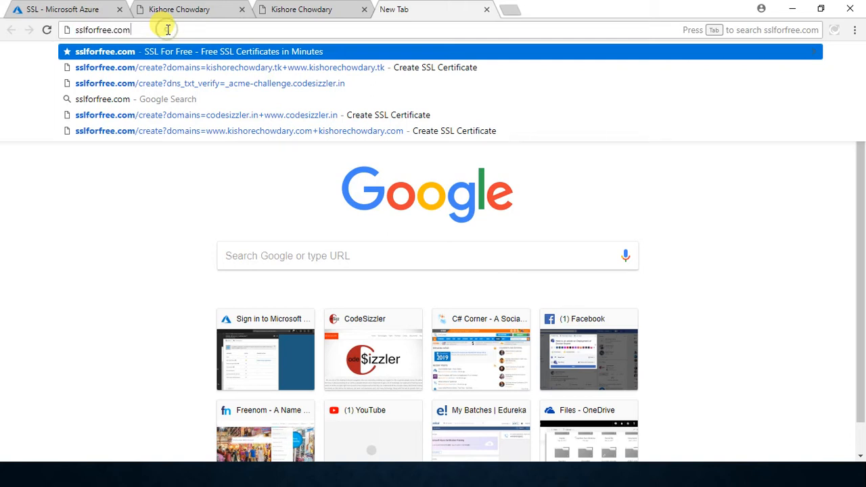
pyautogui.press('Return')
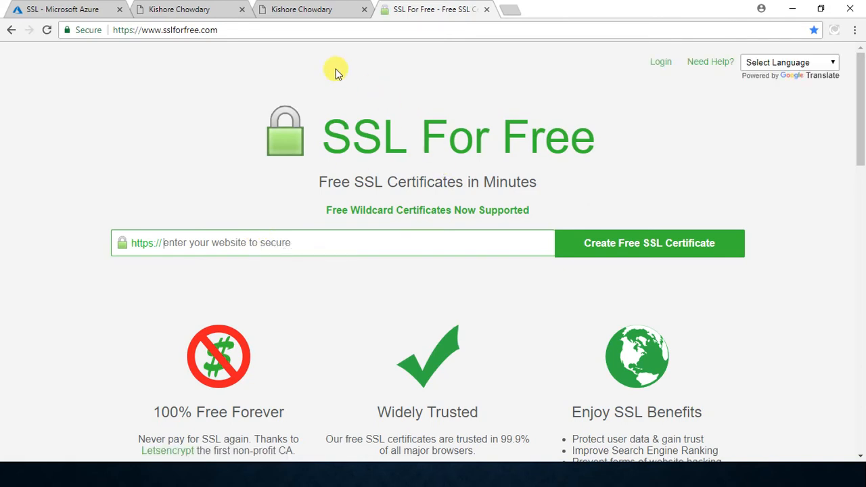
pyautogui.click(188, 8)
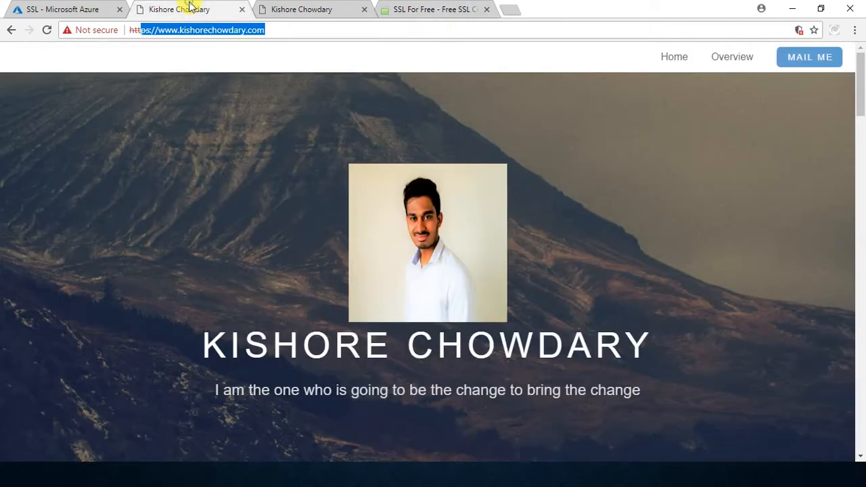
pyautogui.click(276, 32)
pyautogui.moveTo(265, 30); pyautogui.dragTo(162, 34)
pyautogui.hotkey('ctrl', 'c')
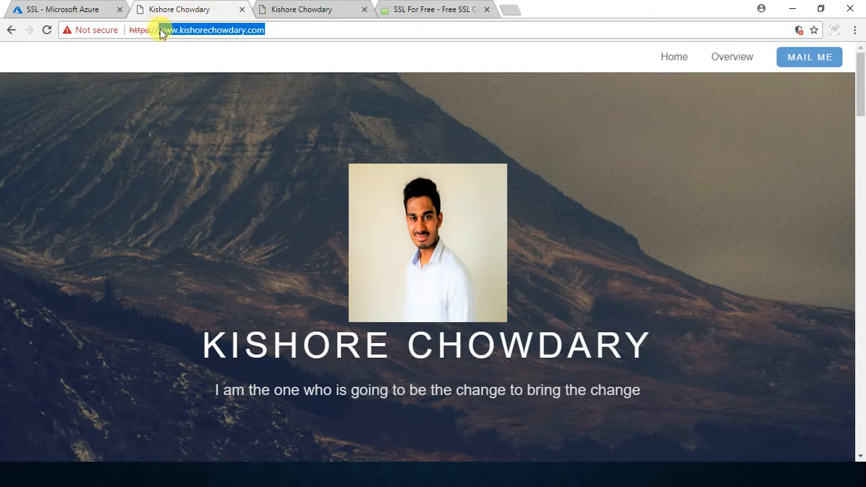
pyautogui.click(442, 8)
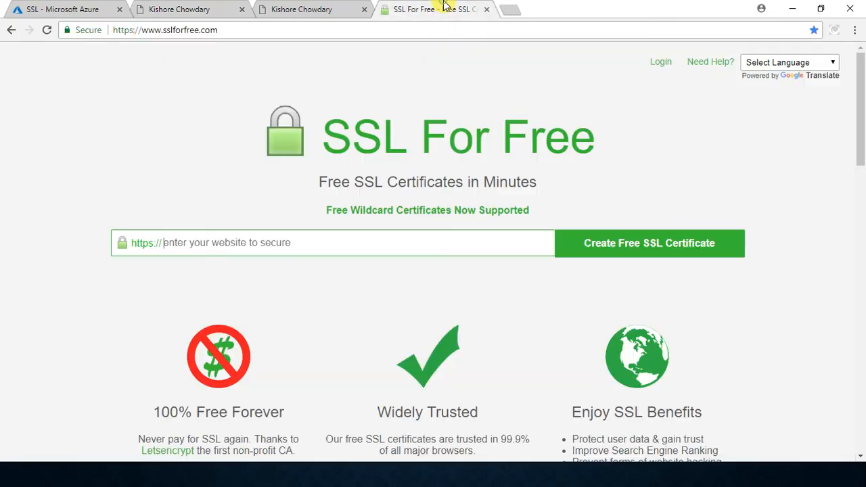
pyautogui.click(371, 231)
pyautogui.rightClick(372, 234)
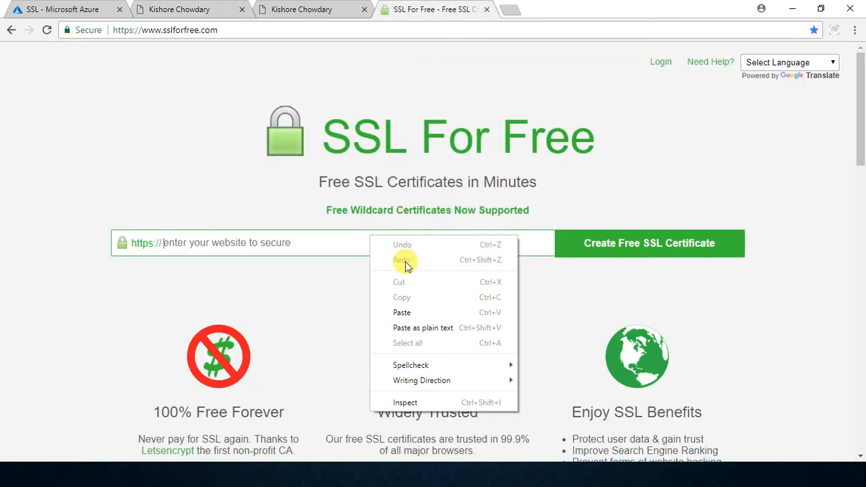
pyautogui.click(420, 312)
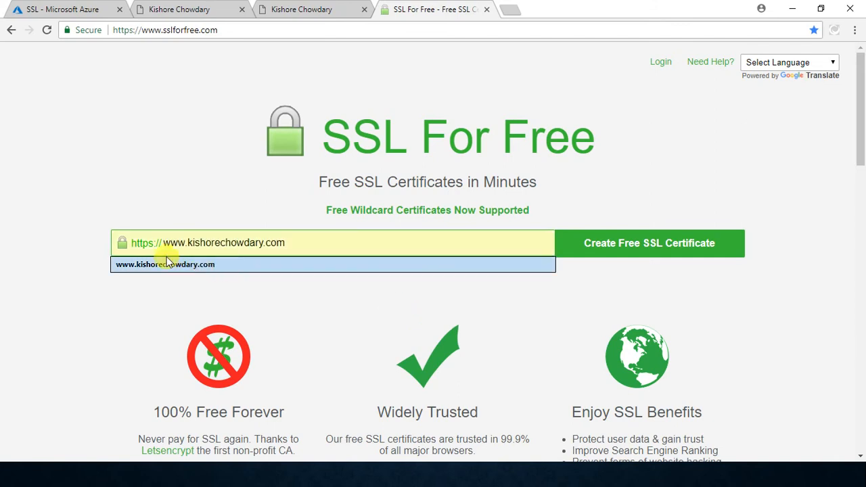
pyautogui.moveTo(171, 243); pyautogui.dragTo(277, 242)
pyautogui.click(262, 203)
pyautogui.moveTo(162, 243); pyautogui.dragTo(125, 242)
pyautogui.click(124, 244)
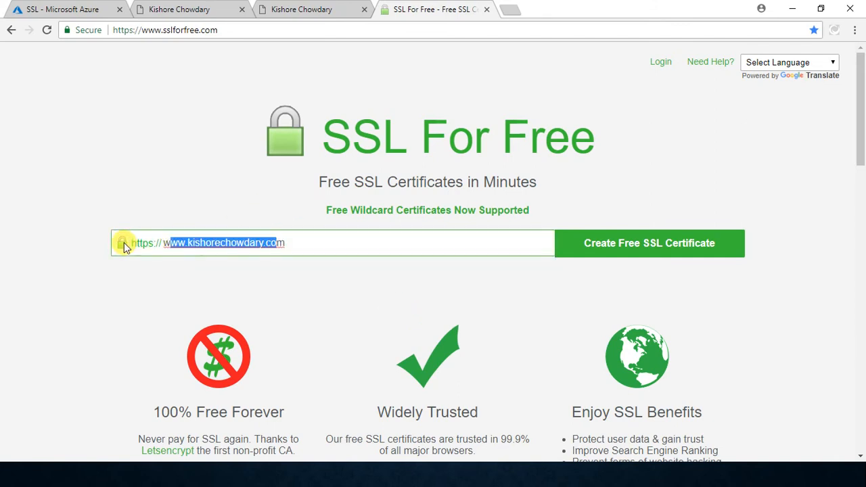
pyautogui.click(163, 242)
pyautogui.click(170, 176)
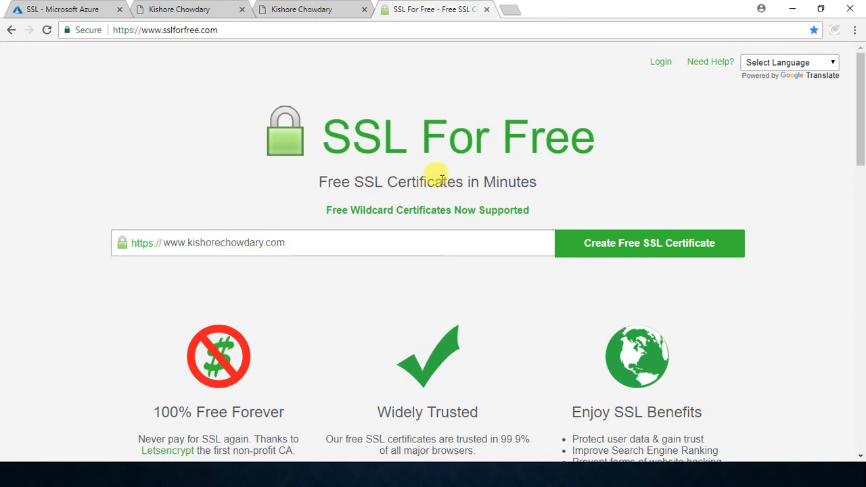
pyautogui.click(626, 262)
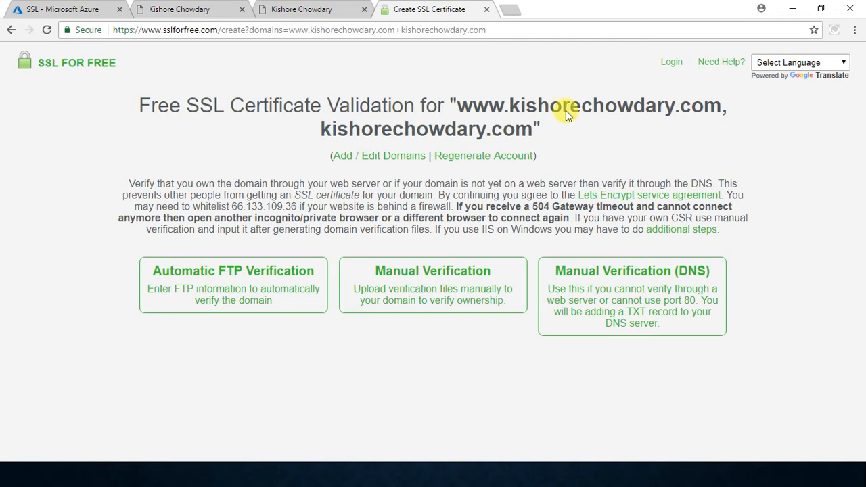
# Step: Compare the domains listed for certificate validation with the custom domain site, the azurewebsites.net site and the web app's SSL settings
pyautogui.click(213, 10)
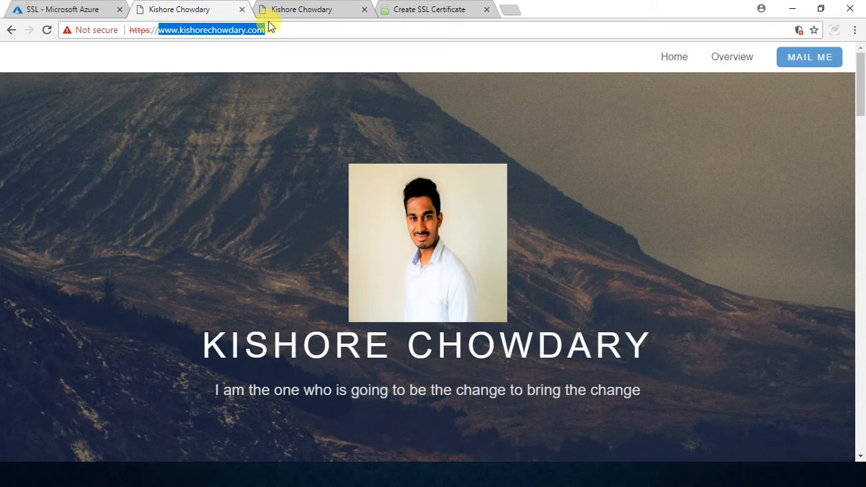
pyautogui.click(413, 9)
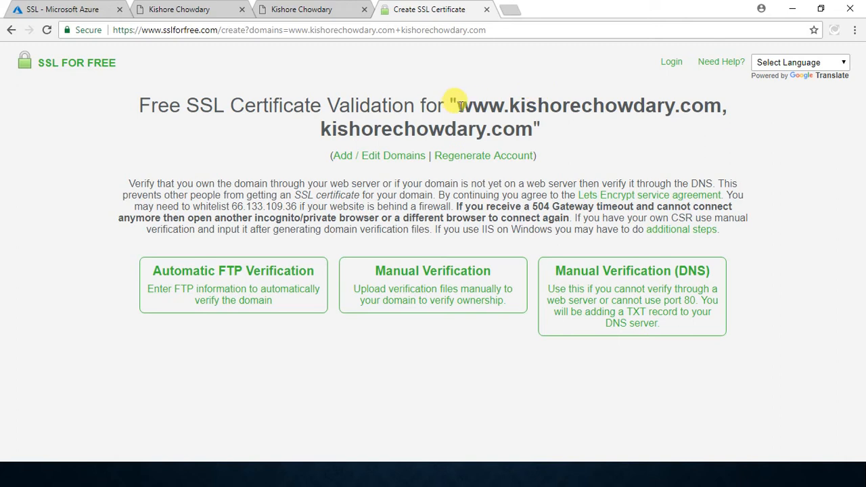
pyautogui.moveTo(457, 102); pyautogui.dragTo(526, 130)
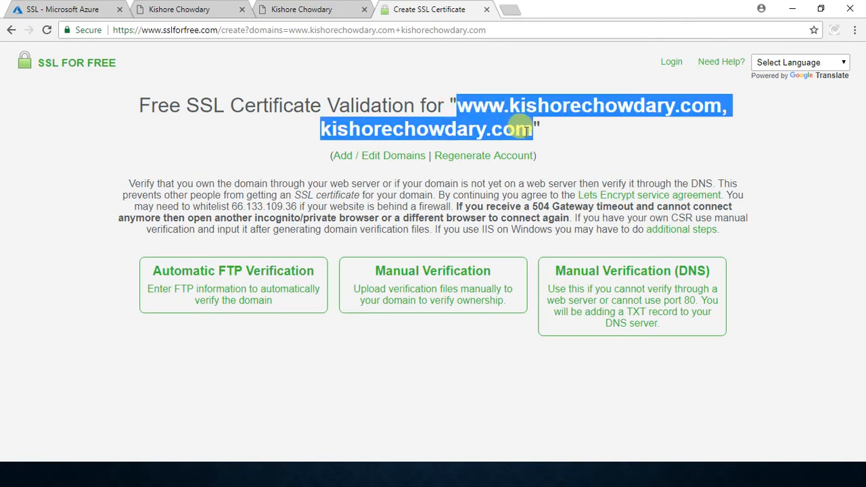
pyautogui.click(690, 136)
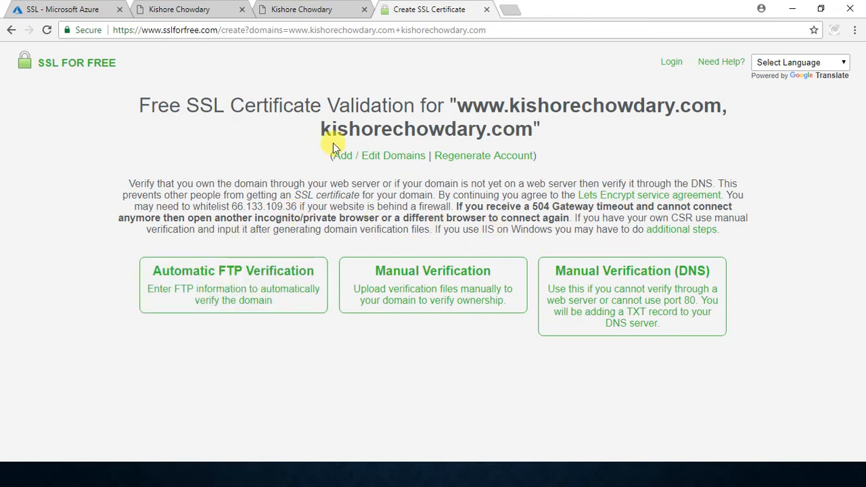
pyautogui.click(179, 9)
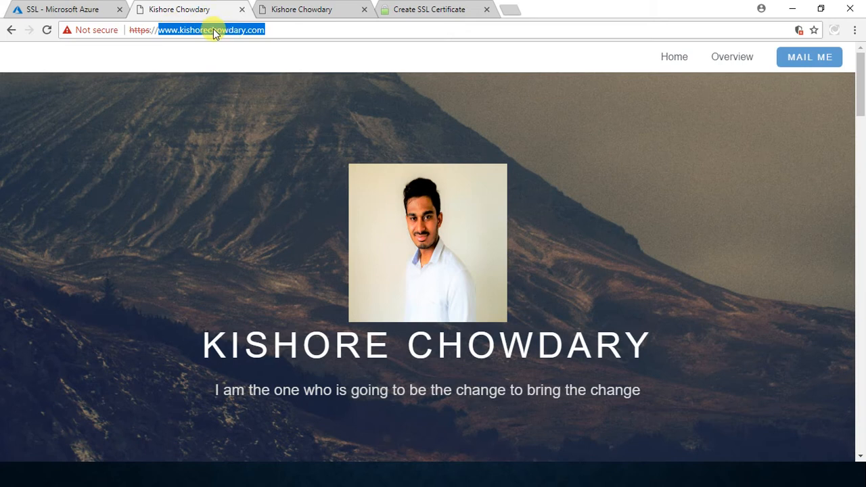
pyautogui.click(331, 7)
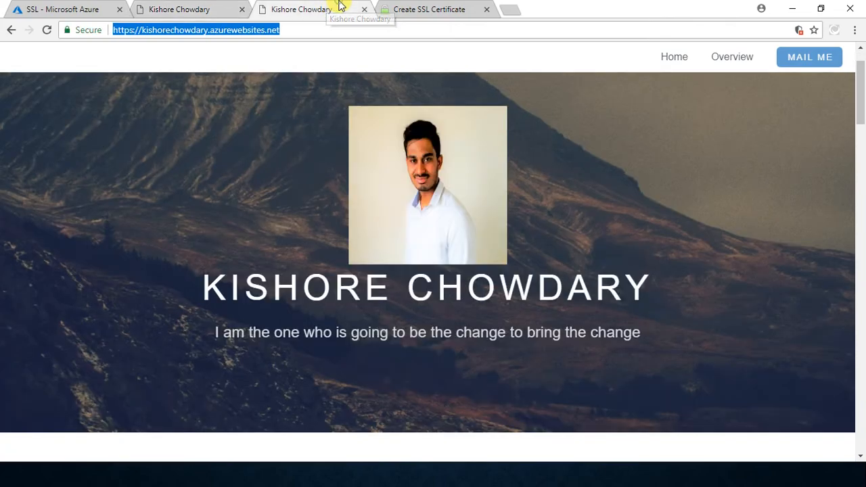
pyautogui.click(436, 5)
pyautogui.click(30, 7)
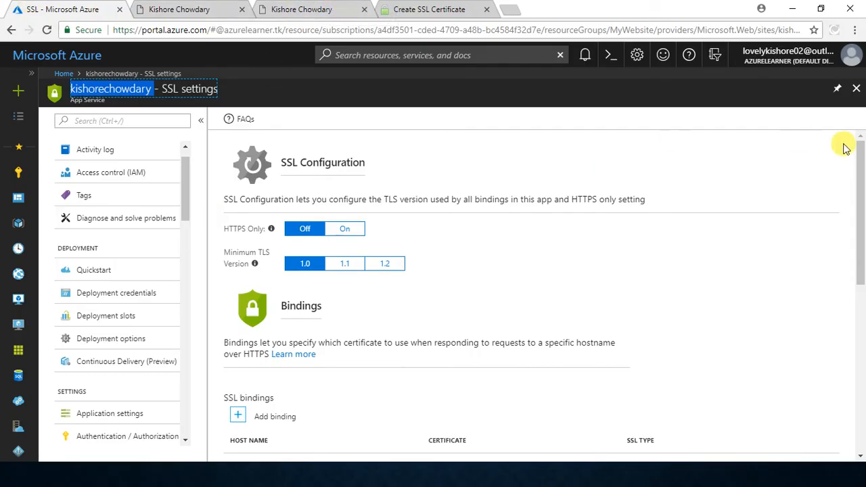
# Step: Choose manual DNS verification at SSL For Free, request the domain's verification TXT records and review their TTL instruction
pyautogui.click(416, 8)
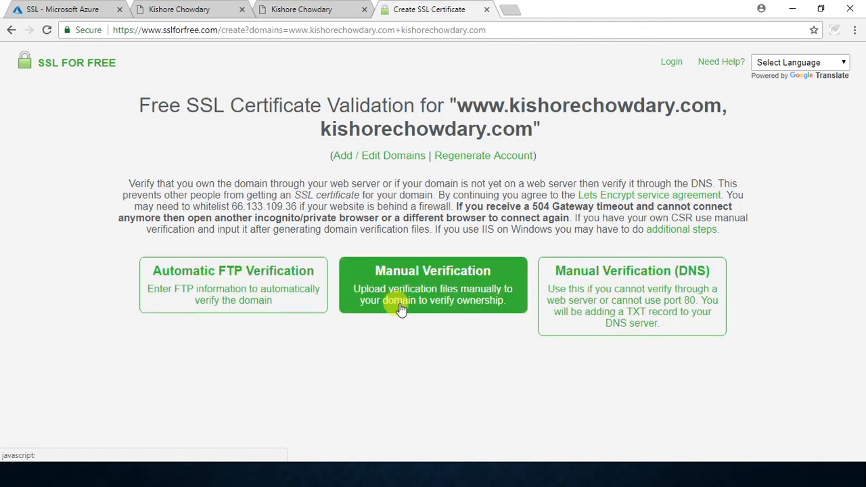
pyautogui.click(662, 302)
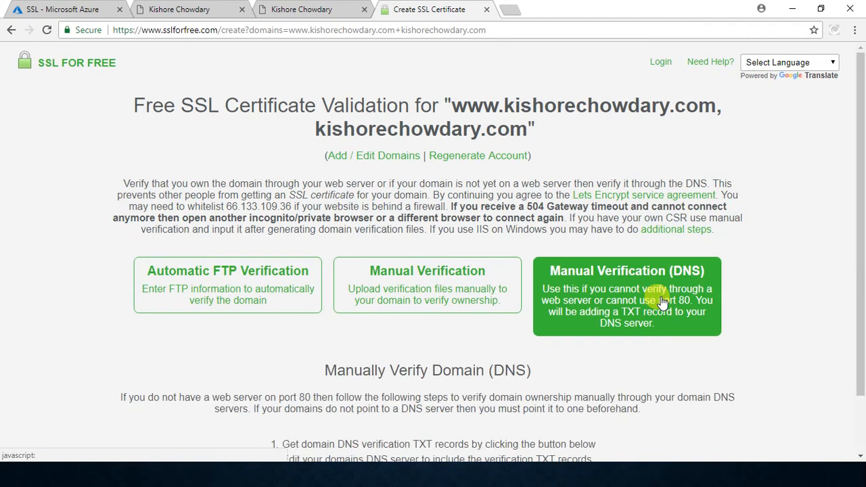
pyautogui.scroll(-1, 662, 303)
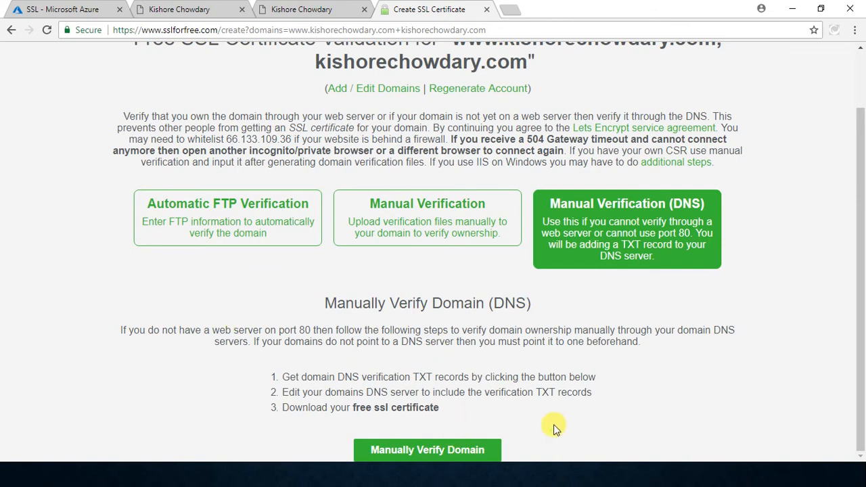
pyautogui.click(487, 452)
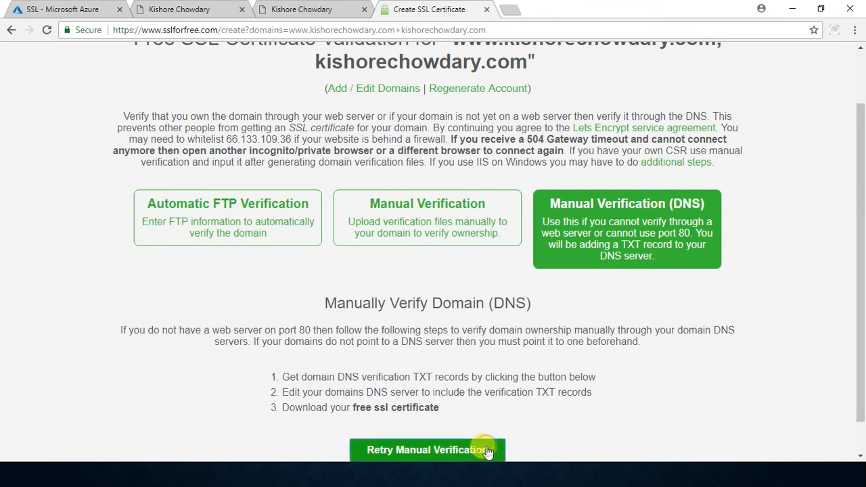
pyautogui.scroll(-1, 649, 379)
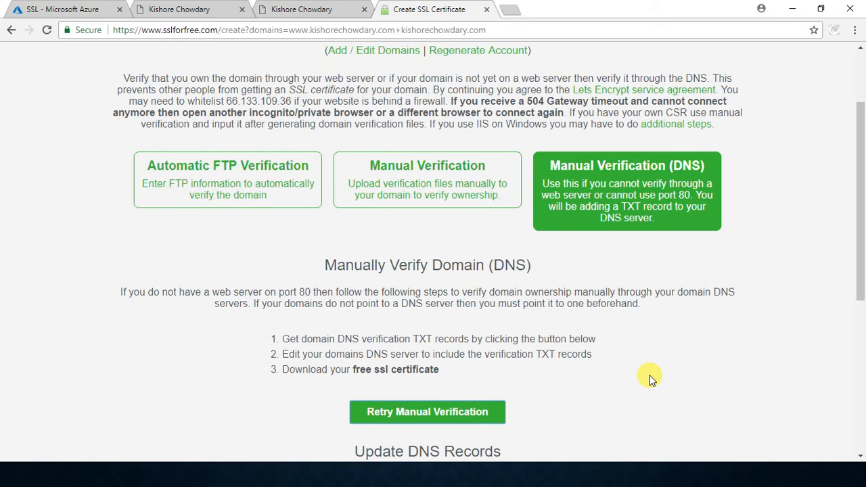
pyautogui.scroll(-5, 649, 377)
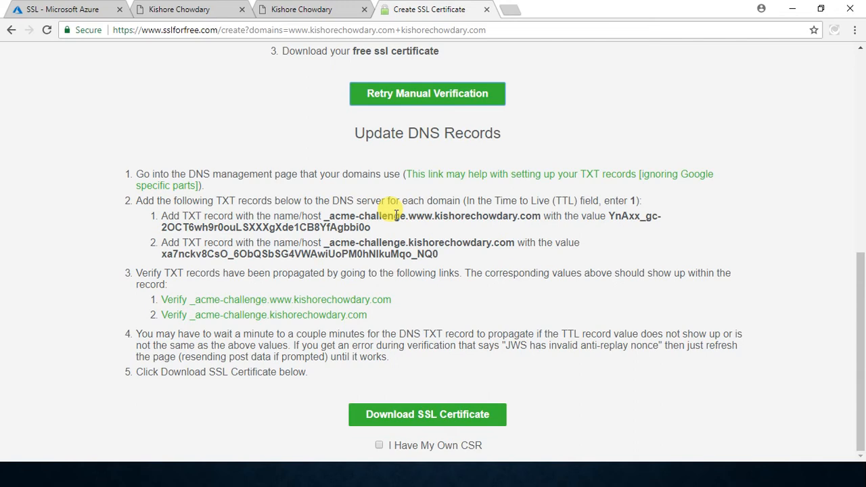
pyautogui.moveTo(637, 201); pyautogui.dragTo(629, 201)
pyautogui.click(610, 223)
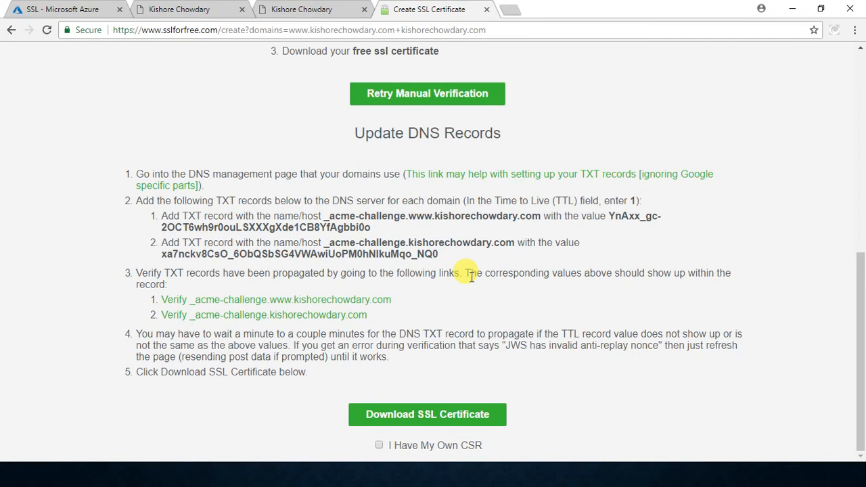
# Step: Switch to the Azure portal, open the web app's custom domains and open its App Service domain
pyautogui.click(71, 9)
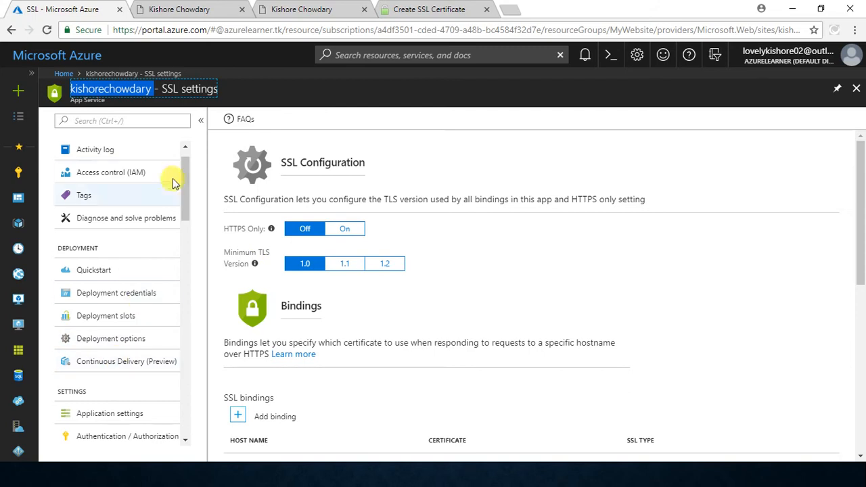
pyautogui.click(181, 9)
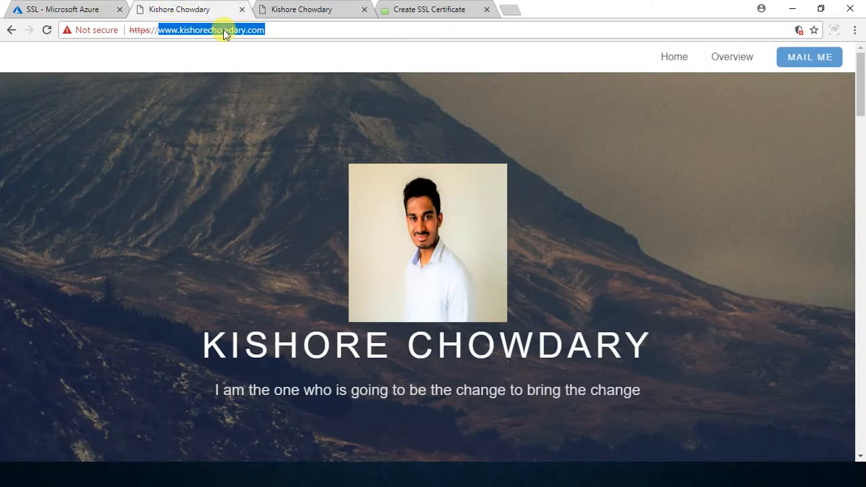
pyautogui.click(64, 8)
pyautogui.scroll(-3, 126, 271)
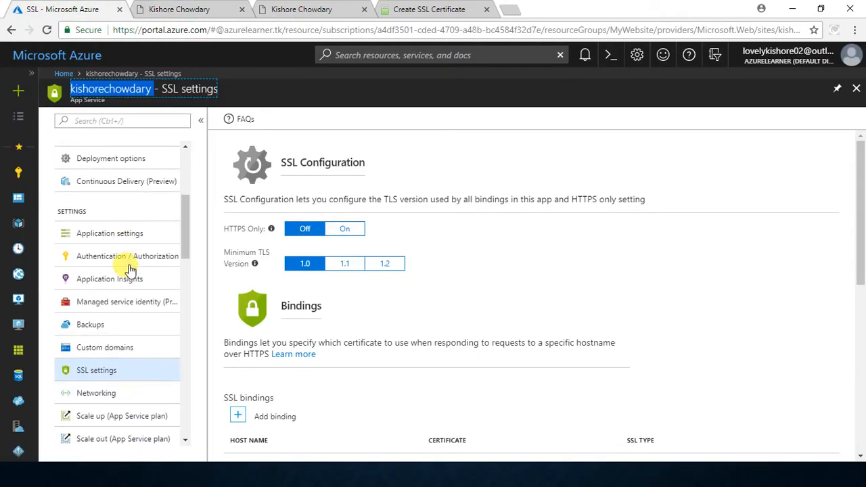
pyautogui.scroll(-1, 130, 269)
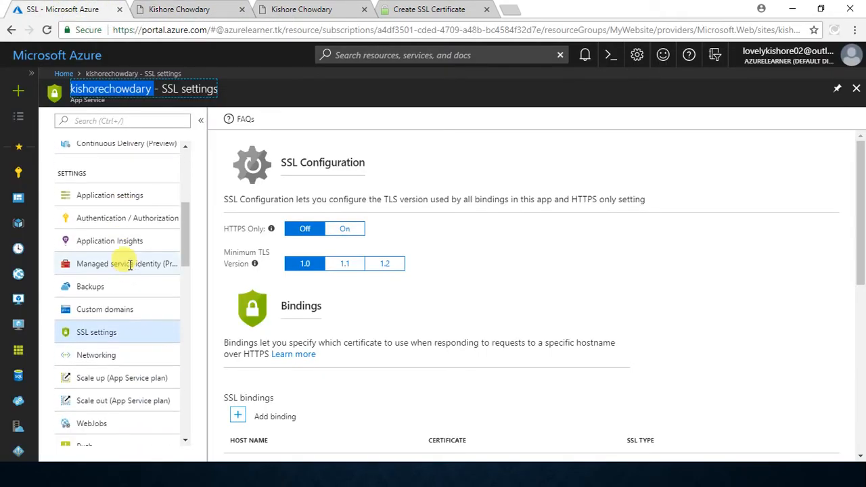
pyautogui.click(147, 318)
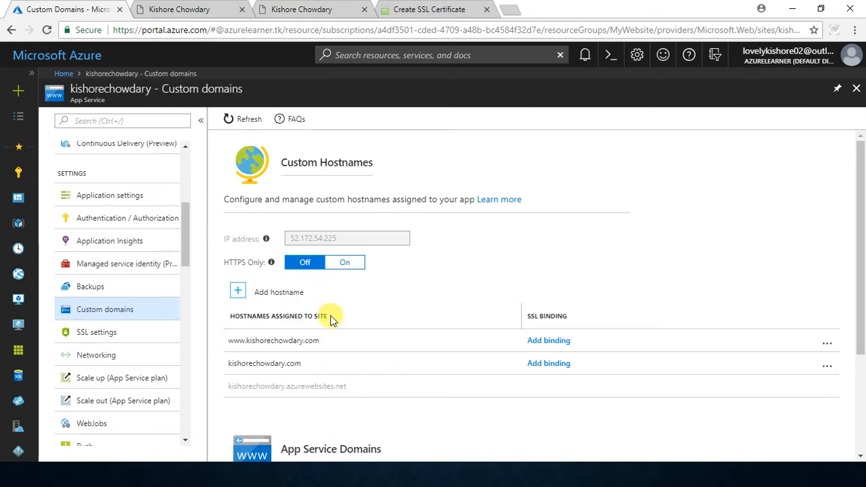
pyautogui.scroll(-1, 332, 320)
pyautogui.scroll(-2, 331, 320)
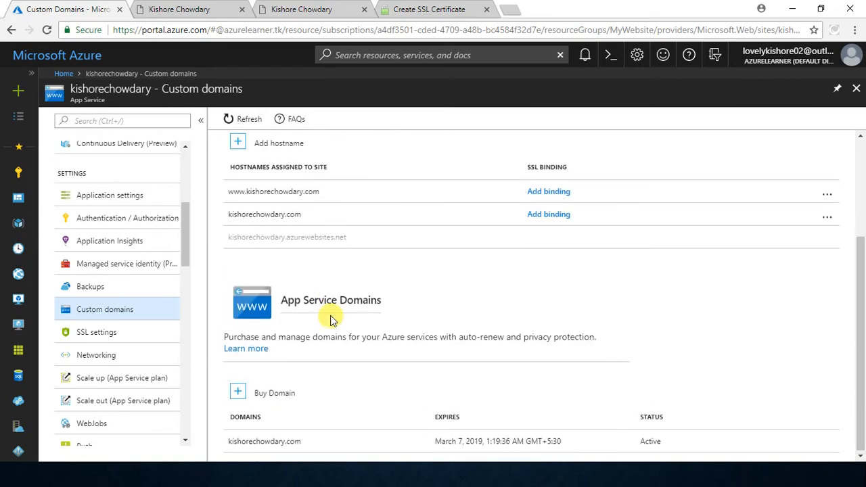
pyautogui.click(257, 443)
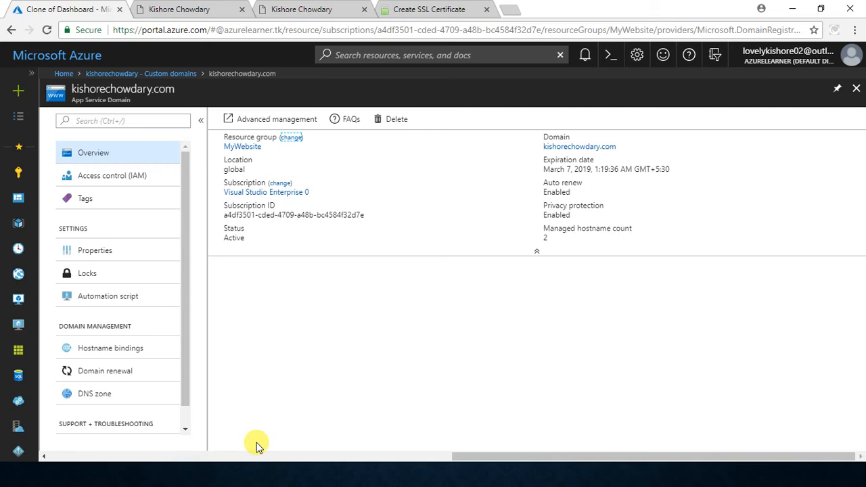
# Step: Open the App Service domain's DNS zone and review its existing record sets
pyautogui.moveTo(71, 87); pyautogui.dragTo(162, 87)
pyautogui.click(160, 86)
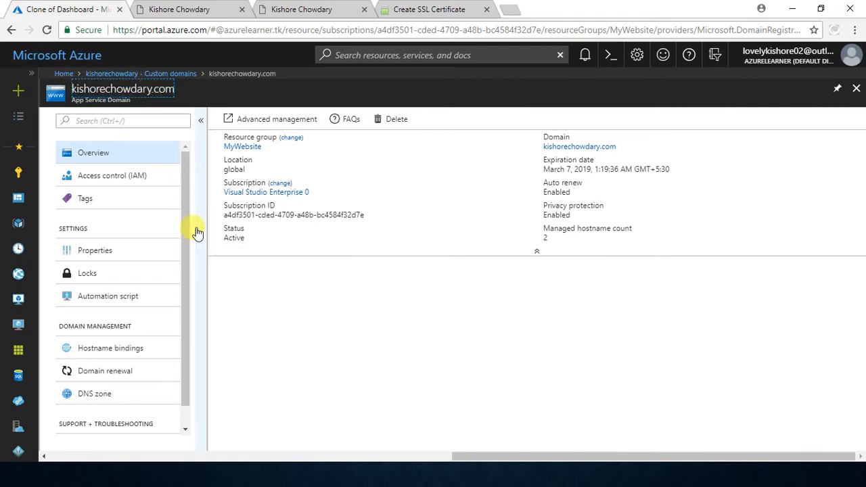
pyautogui.click(119, 402)
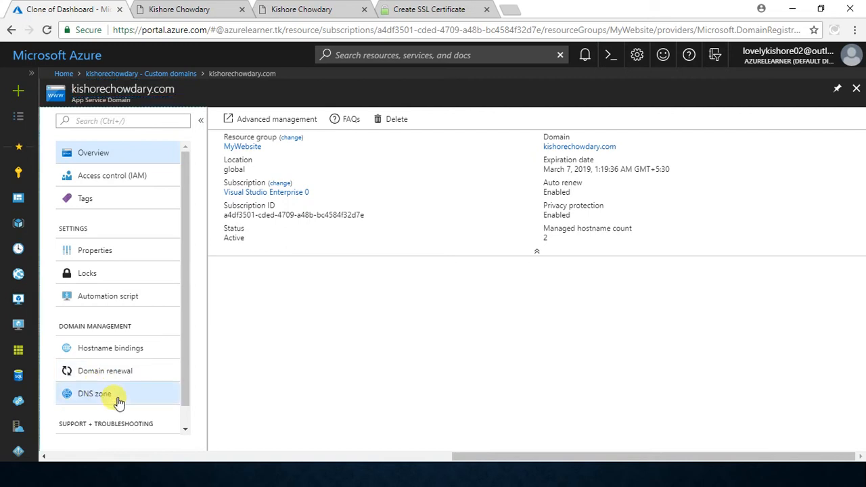
pyautogui.click(119, 402)
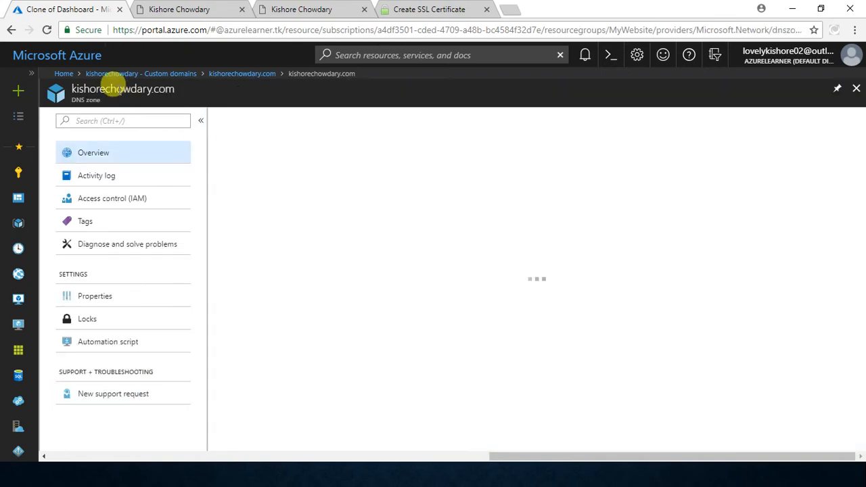
pyautogui.doubleClick(71, 88)
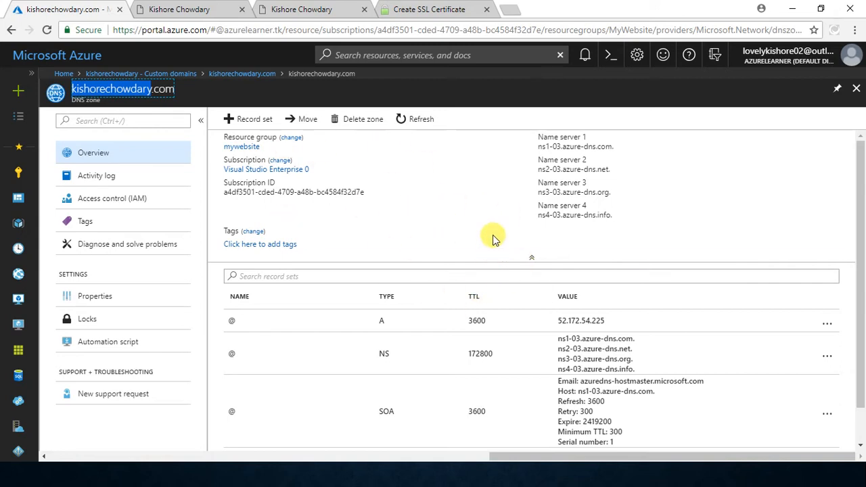
pyautogui.scroll(-1, 491, 207)
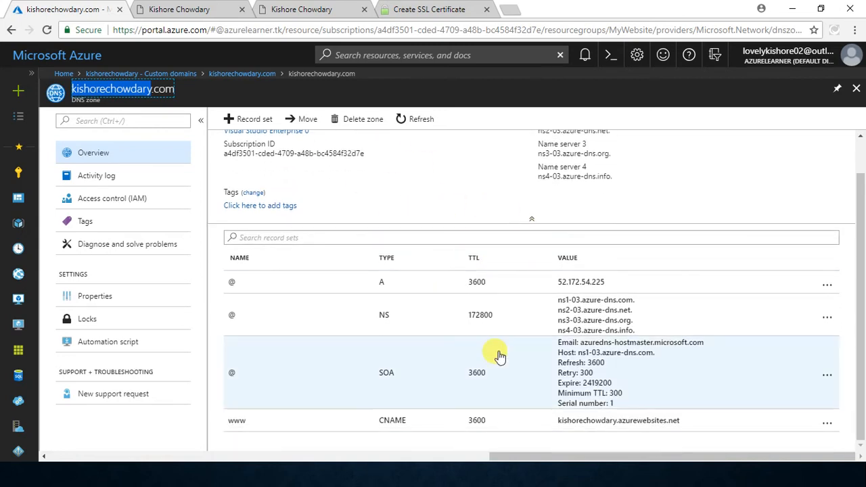
pyautogui.scroll(1, 499, 356)
pyautogui.scroll(-1, 499, 356)
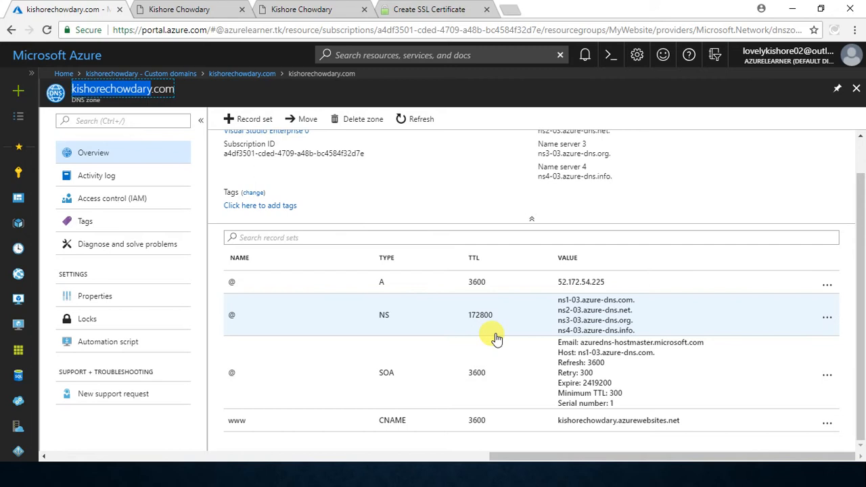
# Step: Copy the www domain's _acme-challenge host from SSL For Free and paste it as the name of a new record set in the Azure DNS zone
pyautogui.click(400, 9)
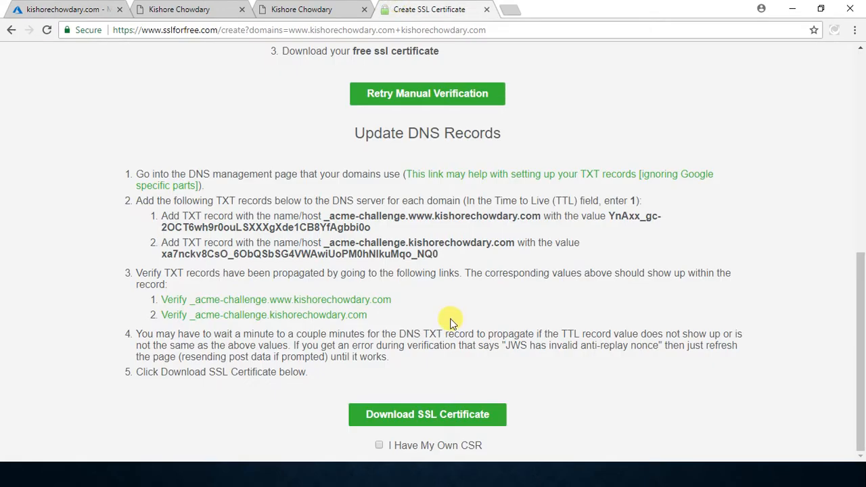
pyautogui.moveTo(324, 216); pyautogui.dragTo(542, 215)
pyautogui.hotkey('ctrl', 'c')
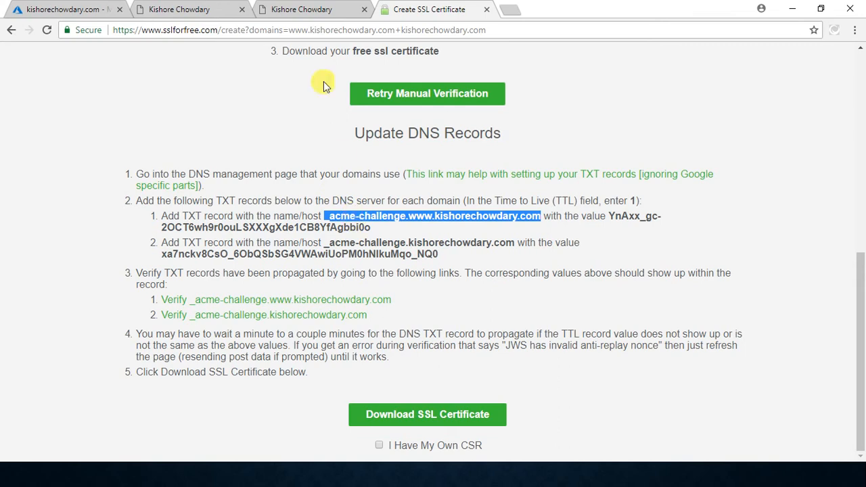
pyautogui.click(302, 7)
pyautogui.moveTo(68, 8); pyautogui.dragTo(254, 7)
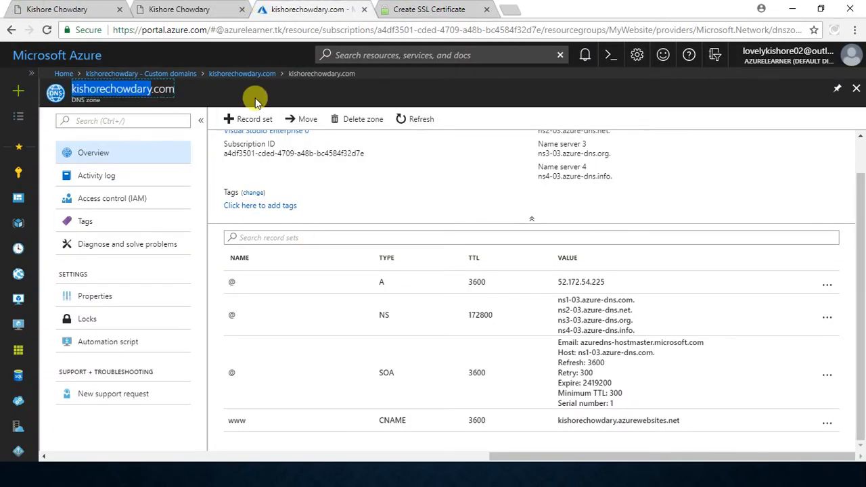
pyautogui.click(255, 126)
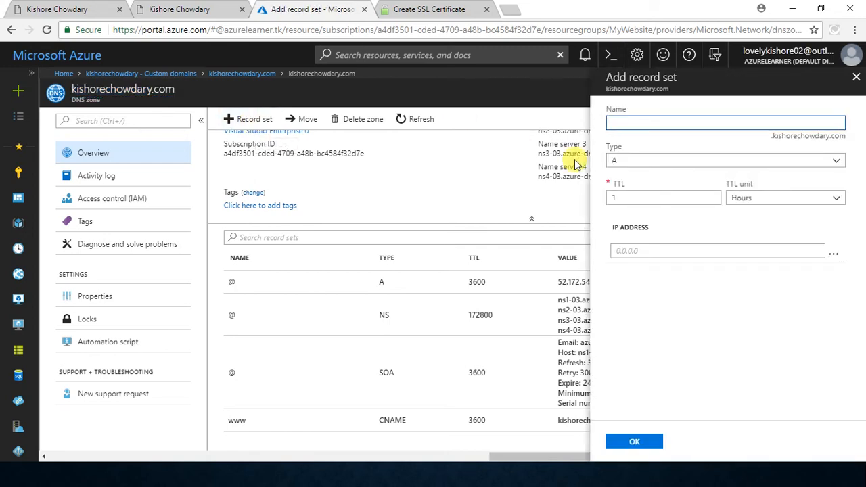
pyautogui.hotkey('ctrl', 'v')
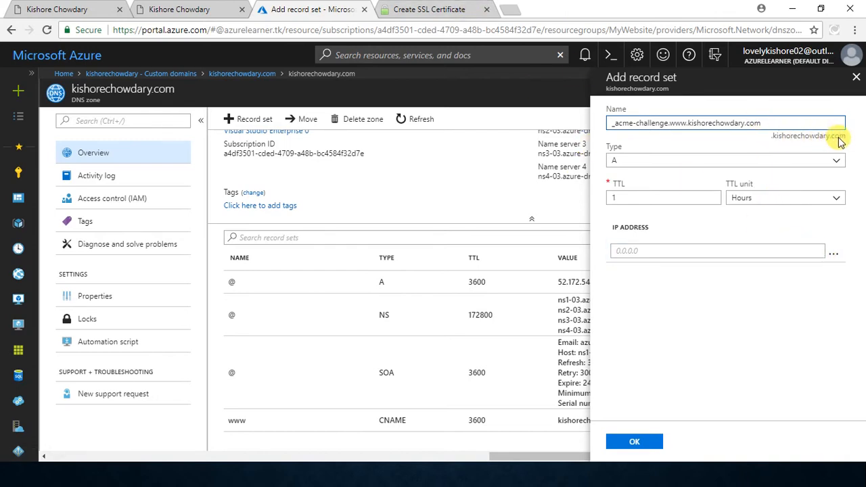
# Step: Shorten the new record set's name to _acme-challenge.www and set its type to TXT
pyautogui.press('BackSpace')
pyautogui.press('BackSpace')
pyautogui.press('BackSpace')
pyautogui.press('BackSpace')
pyautogui.press('BackSpace')
pyautogui.press('BackSpace')
pyautogui.press('BackSpace')
pyautogui.press('BackSpace')
pyautogui.press('BackSpace')
pyautogui.press('BackSpace')
pyautogui.press('BackSpace')
pyautogui.press('BackSpace')
pyautogui.press('BackSpace')
pyautogui.press('BackSpace')
pyautogui.press('BackSpace')
pyautogui.press('BackSpace')
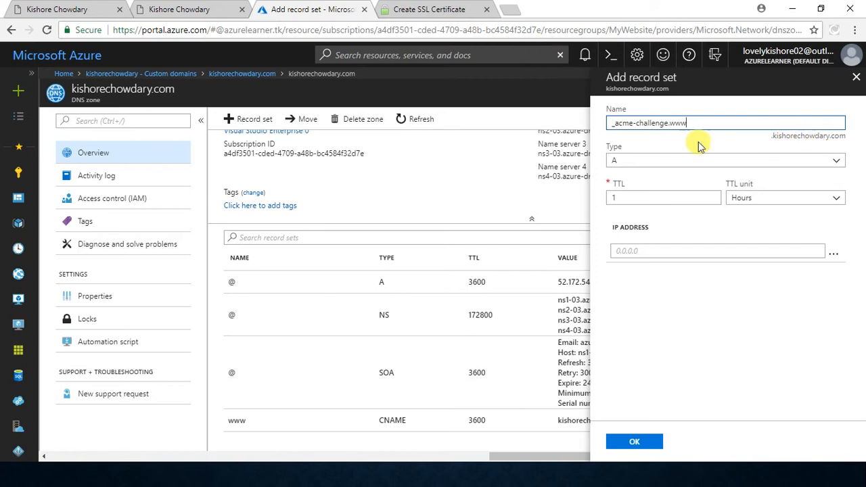
pyautogui.click(684, 160)
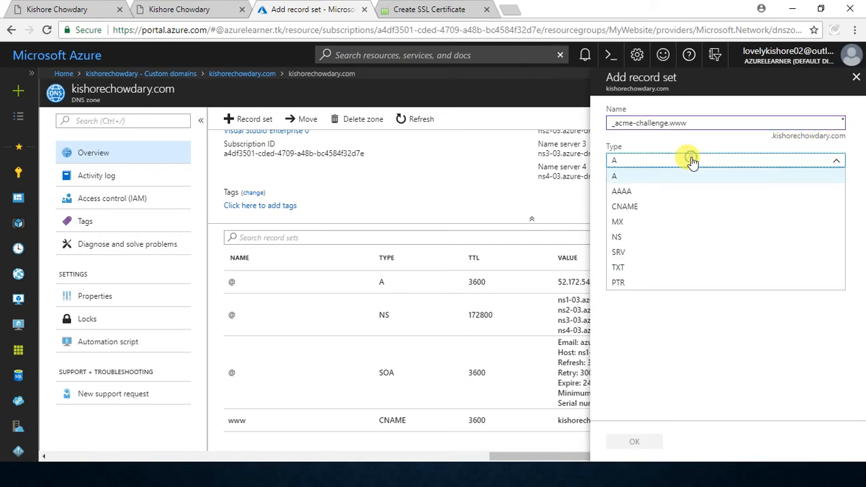
pyautogui.click(663, 268)
# Step: Copy the www host's TXT verification value from SSL For Free and paste it as the Azure record set's value
pyautogui.click(399, 10)
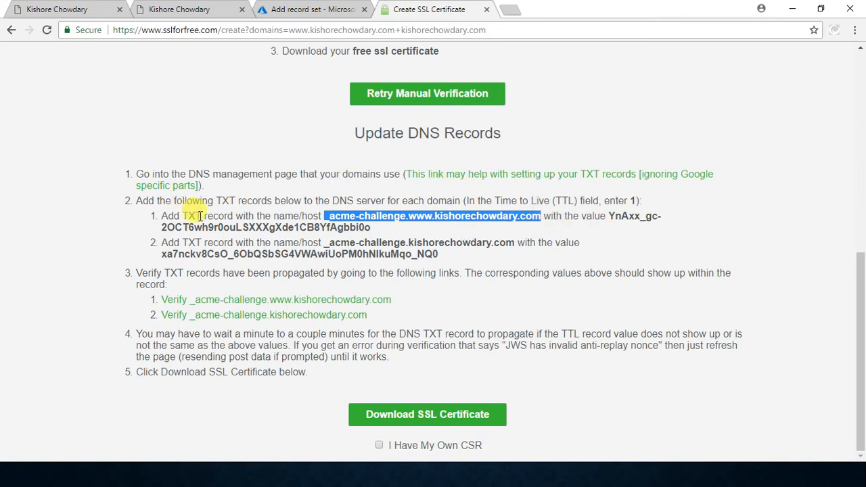
pyautogui.moveTo(611, 216); pyautogui.dragTo(386, 229)
pyautogui.hotkey('ctrl', 'c')
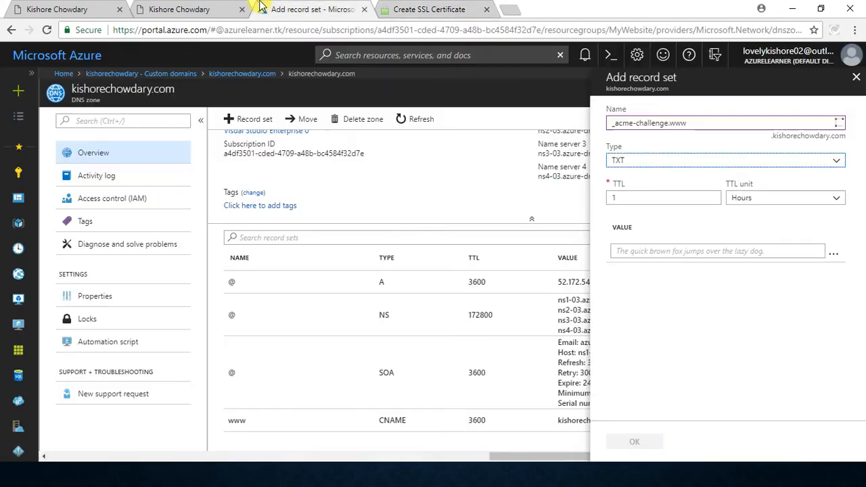
pyautogui.click(261, 8)
pyautogui.click(633, 250)
pyautogui.hotkey('ctrl', 'v')
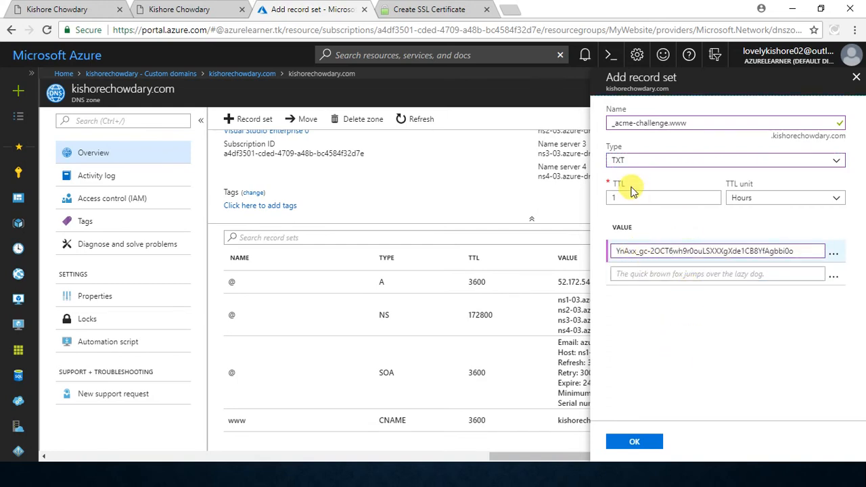
# Step: Set the TTL unit to Seconds and create the _acme-challenge.www record set
pyautogui.click(742, 198)
pyautogui.click(758, 214)
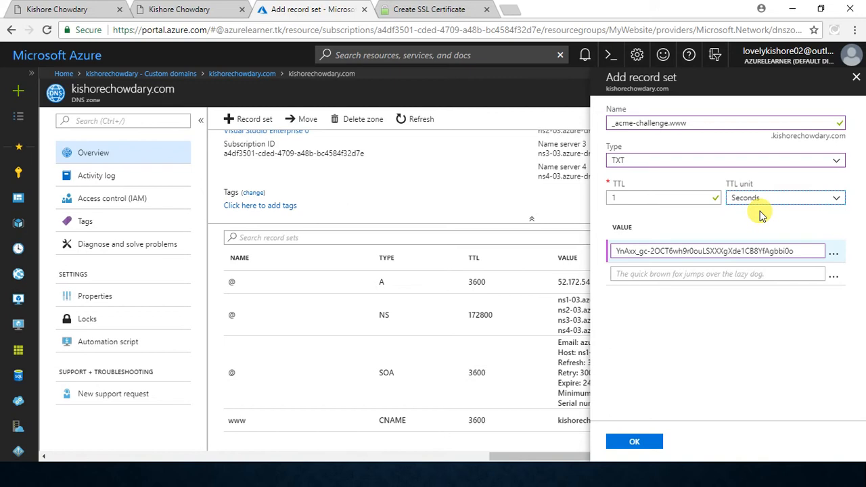
pyautogui.click(653, 445)
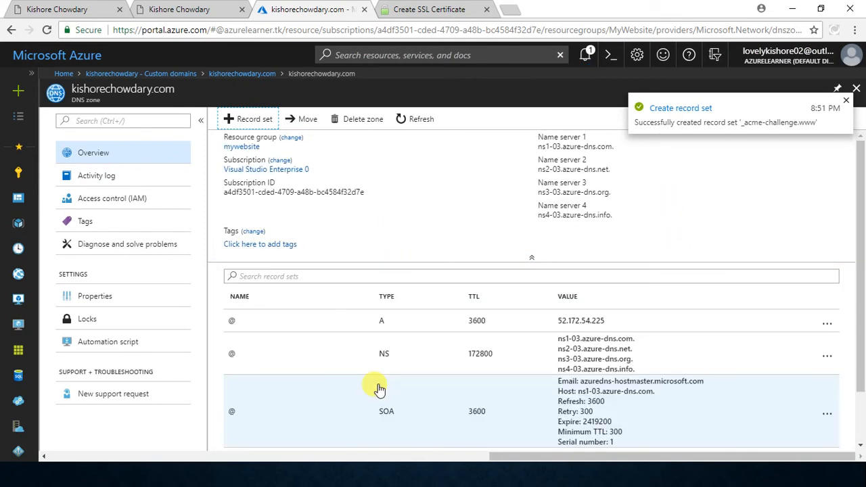
# Step: Copy the root domain's _acme-challenge host from SSL For Free and start a new Azure record set named _acme-challenge
pyautogui.click(411, 7)
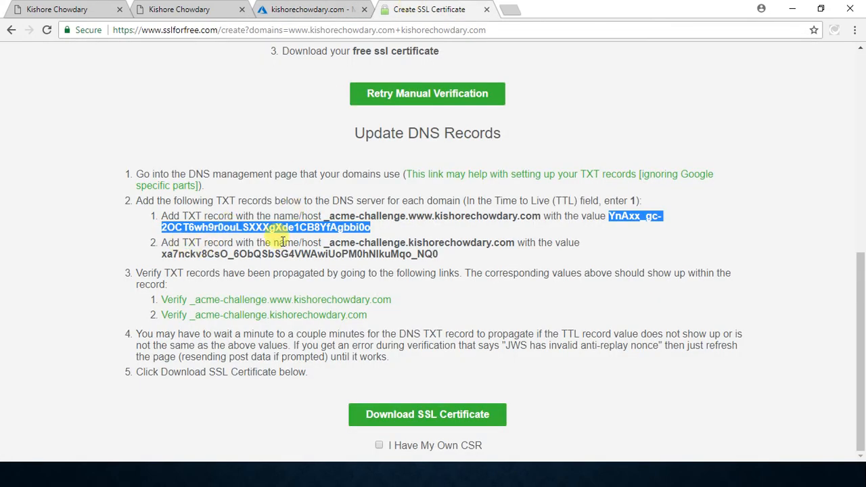
pyautogui.click(325, 245)
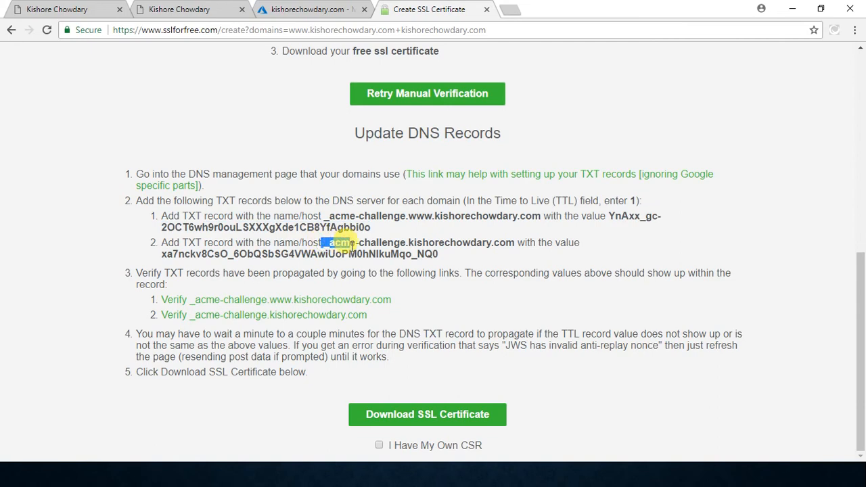
pyautogui.moveTo(325, 245); pyautogui.dragTo(517, 244)
pyautogui.hotkey('ctrl', 'c')
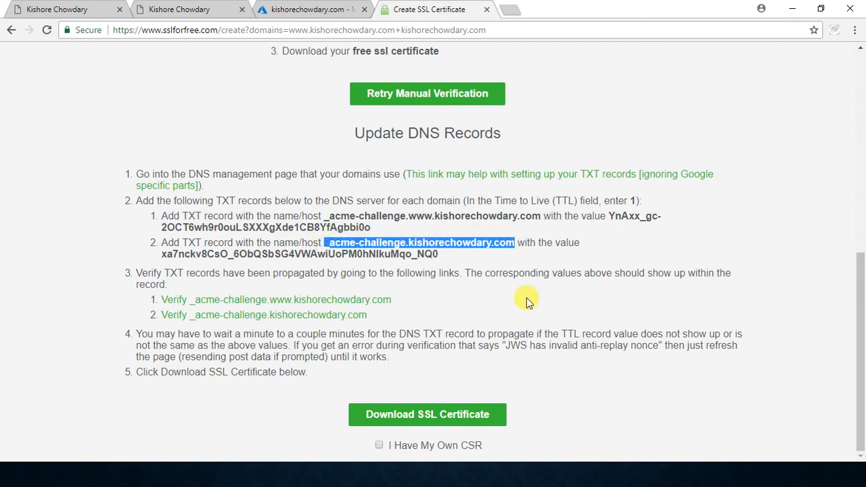
pyautogui.click(317, 10)
pyautogui.click(251, 120)
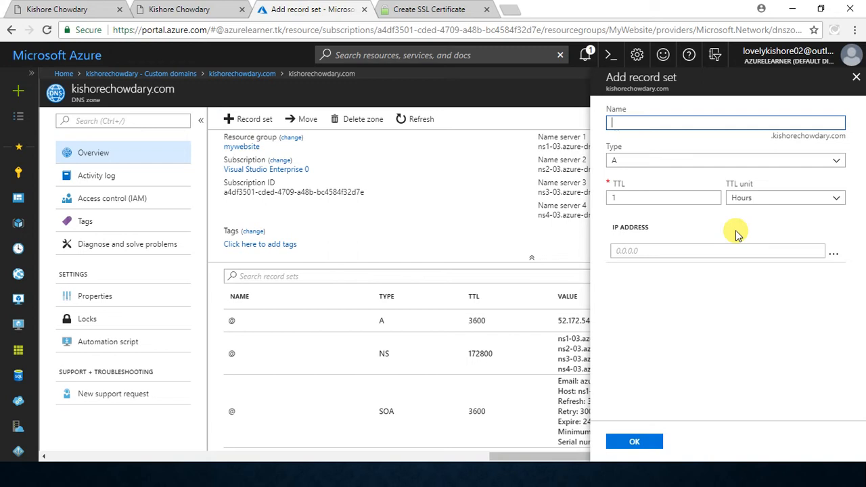
pyautogui.hotkey('ctrl', 'v')
pyautogui.press('BackSpace')
pyautogui.press('BackSpace')
pyautogui.press('BackSpace')
pyautogui.press('BackSpace')
pyautogui.press('BackSpace')
pyautogui.press('BackSpace')
pyautogui.press('BackSpace')
pyautogui.press('BackSpace')
pyautogui.press('BackSpace')
pyautogui.press('BackSpace')
pyautogui.press('BackSpace')
pyautogui.press('BackSpace')
pyautogui.press('BackSpace')
pyautogui.press('BackSpace')
pyautogui.press('BackSpace')
pyautogui.press('BackSpace')
# Step: Set the _acme-challenge record set's type to TXT and its TTL unit to Seconds
pyautogui.click(637, 158)
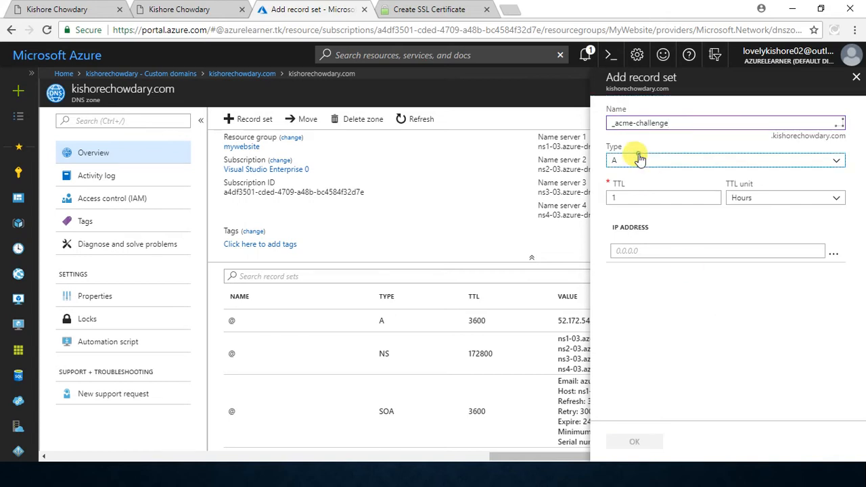
pyautogui.click(619, 268)
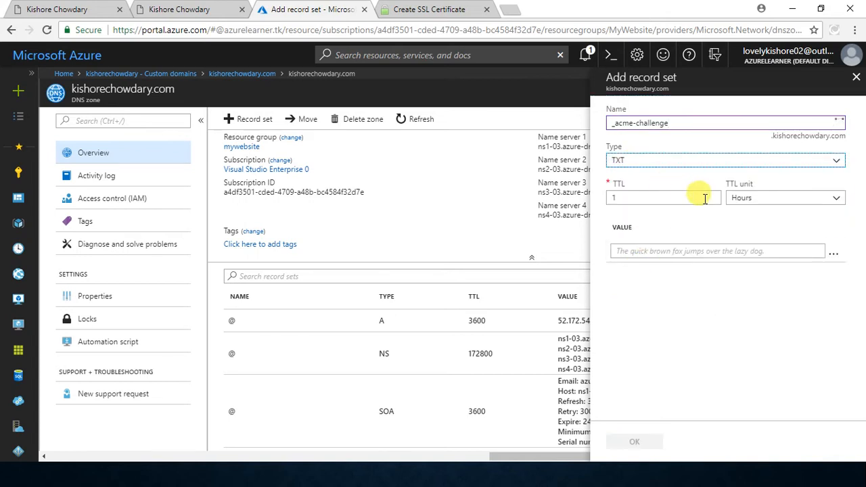
pyautogui.click(777, 200)
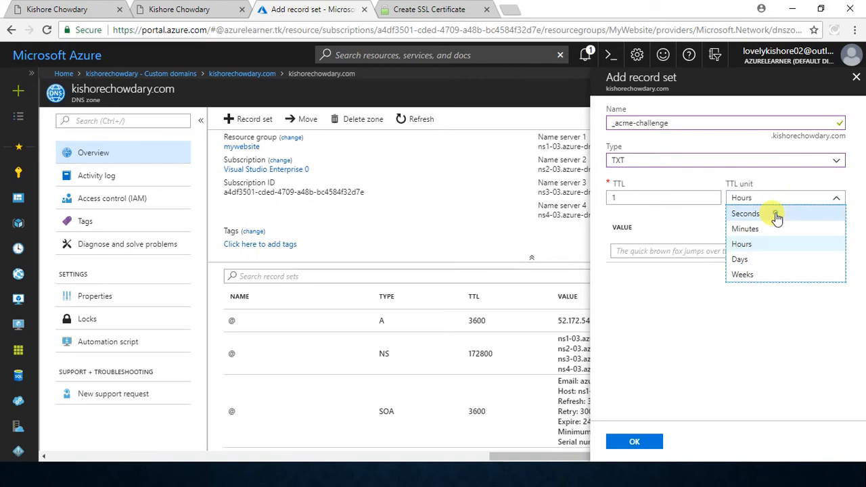
pyautogui.click(776, 216)
# Step: Paste the root domain's TXT verification value from SSL For Free into the Azure record set's value and create the _acme-challenge record set
pyautogui.click(429, 9)
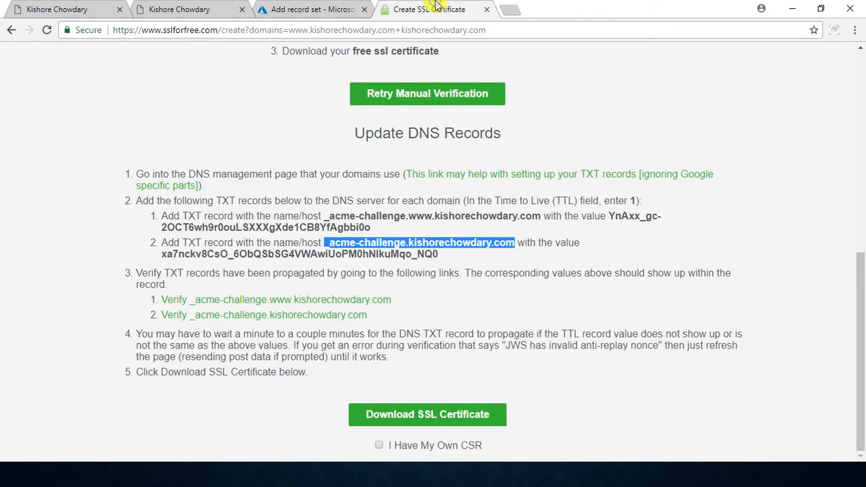
pyautogui.doubleClick(211, 254)
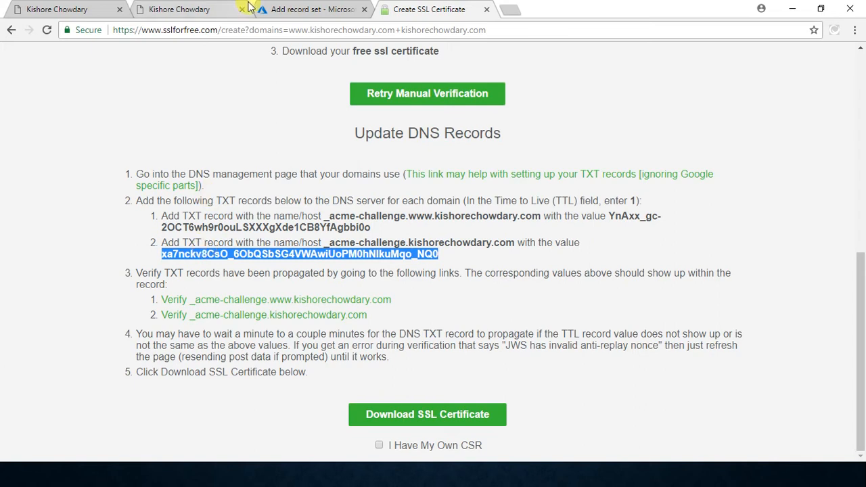
pyautogui.click(312, 9)
pyautogui.click(693, 246)
pyautogui.hotkey('ctrl', 'v')
pyautogui.click(656, 441)
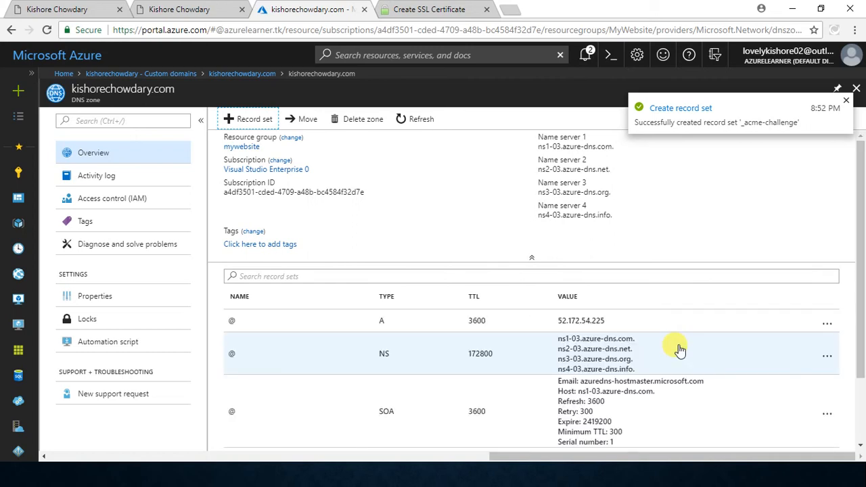
pyautogui.scroll(-2, 680, 349)
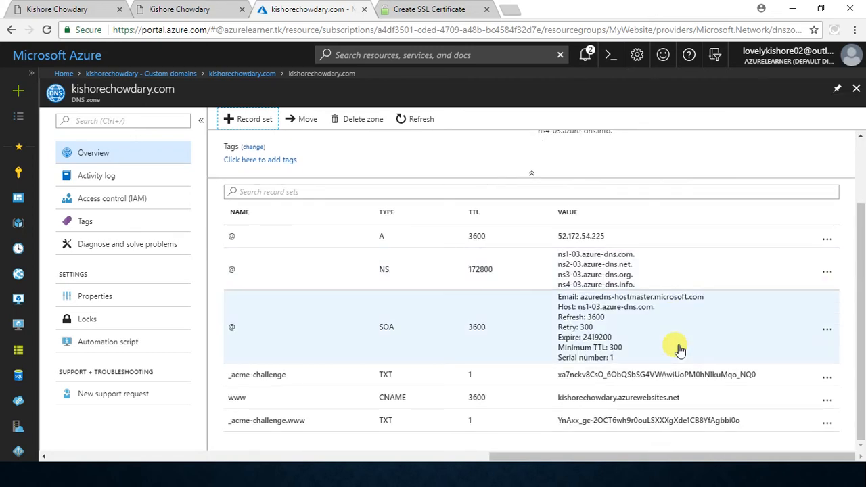
# Step: Verify at SSL For Free that the www domain's _acme-challenge TXT record has propagated, and return to the instructions page
pyautogui.click(427, 6)
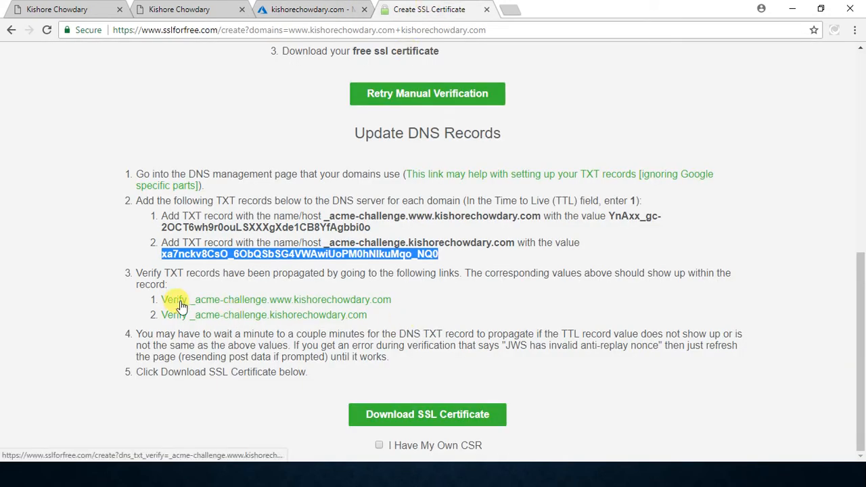
pyautogui.click(269, 300)
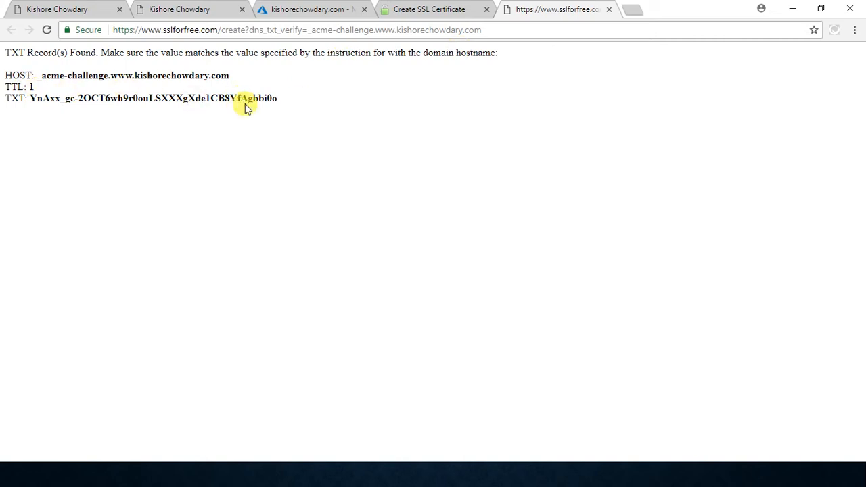
pyautogui.moveTo(292, 99); pyautogui.dragTo(4, 49)
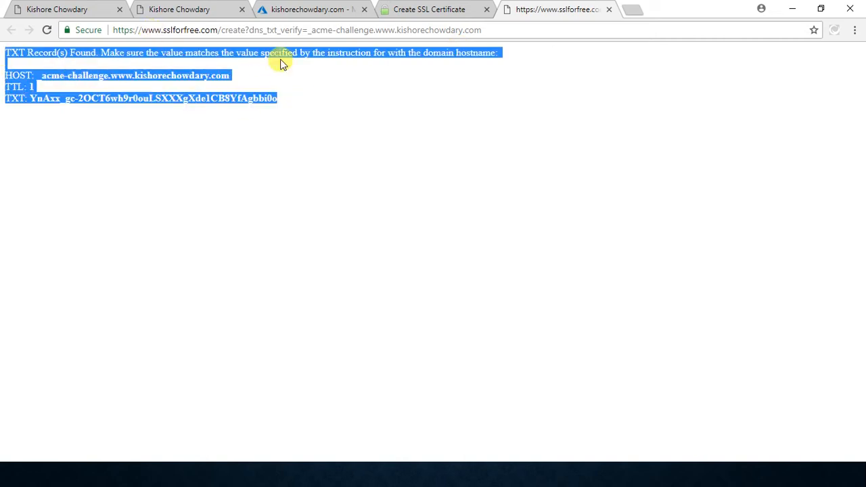
pyautogui.click(413, 9)
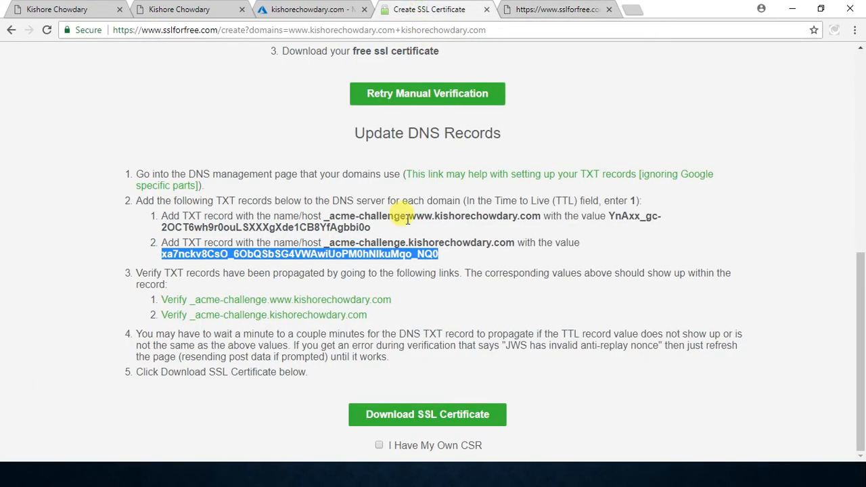
# Step: Verify the root domain's _acme-challenge TXT record at SSL For Free and close both verification result pages
pyautogui.click(304, 315)
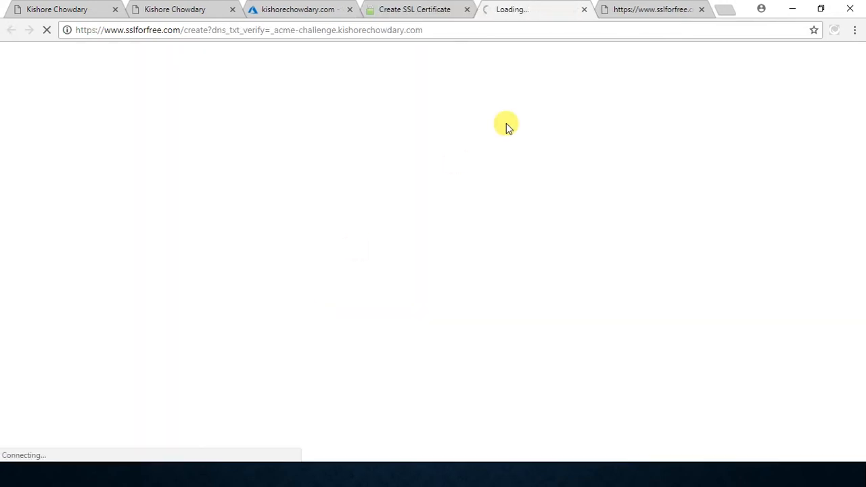
pyautogui.moveTo(291, 99); pyautogui.dragTo(7, 40)
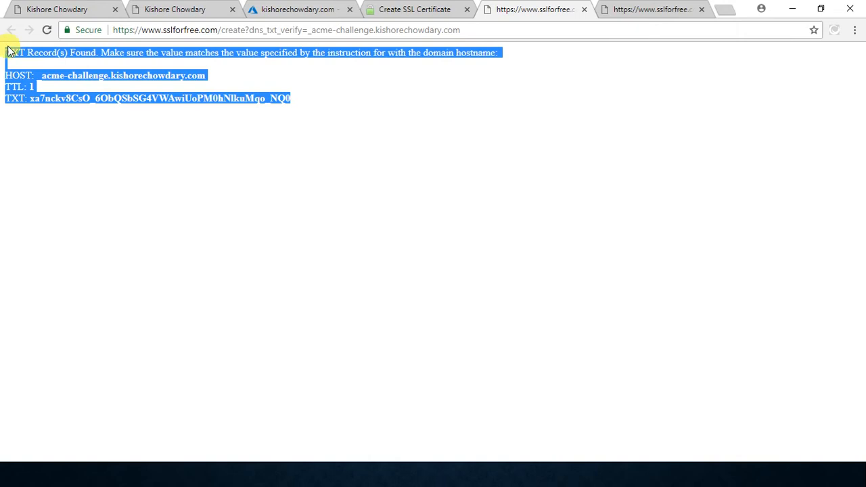
pyautogui.click(295, 172)
pyautogui.click(585, 9)
pyautogui.click(585, 9)
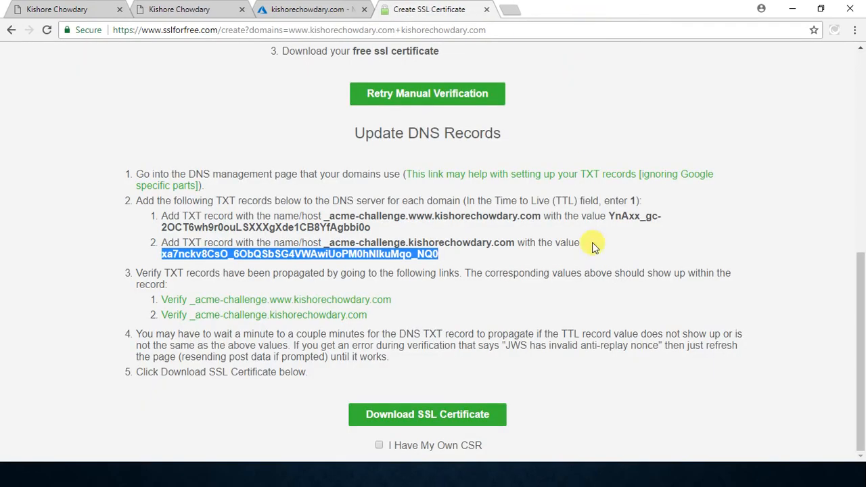
# Step: Recheck the TXT record sets in the Azure DNS zone and generate the SSL certificate at SSL For Free
pyautogui.click(444, 320)
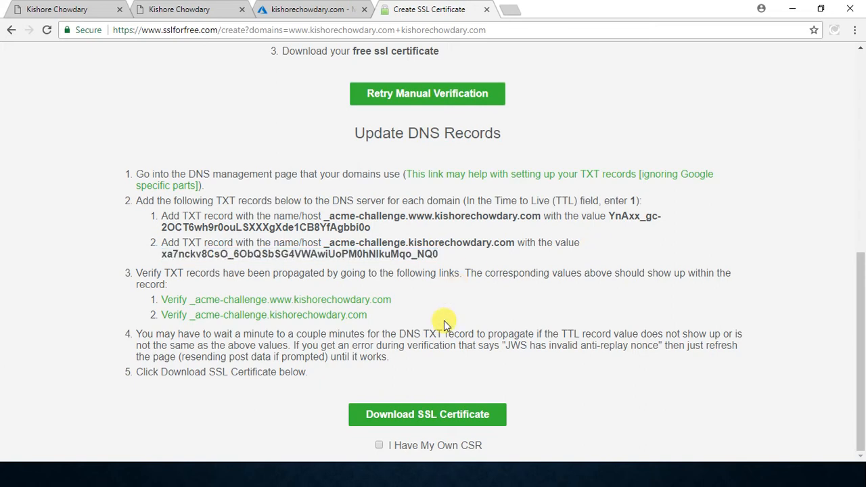
pyautogui.click(308, 10)
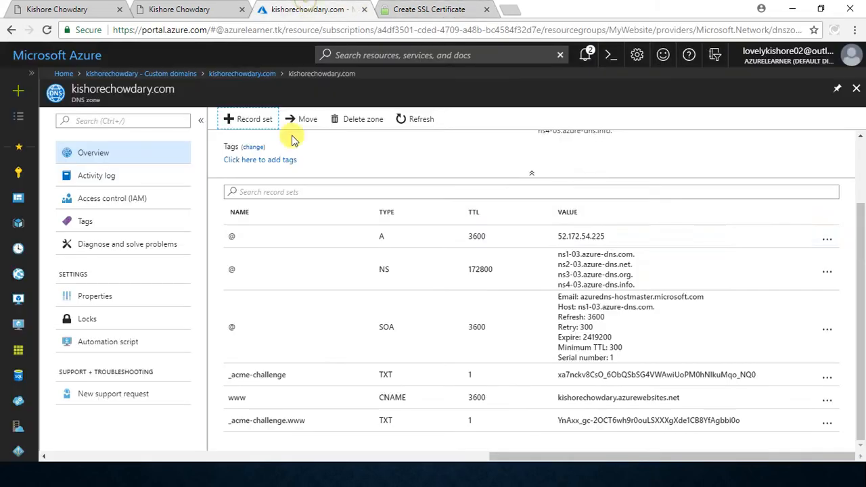
pyautogui.click(391, 8)
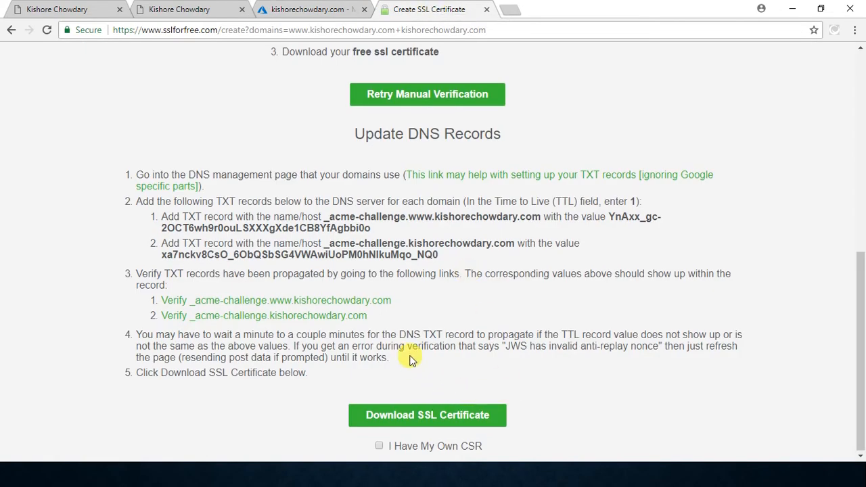
pyautogui.click(420, 422)
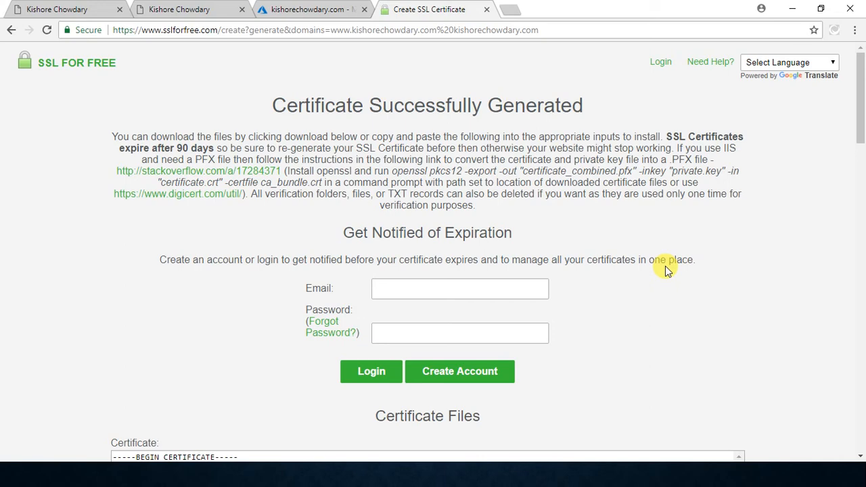
# Step: Review the generated certificate, private key and CA bundle, and download all SSL certificate files
pyautogui.scroll(-3, 667, 313)
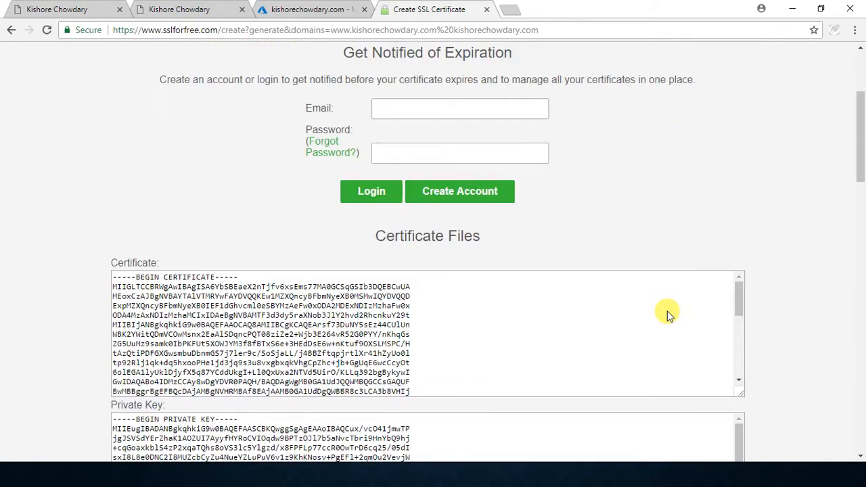
pyautogui.scroll(-5, 667, 314)
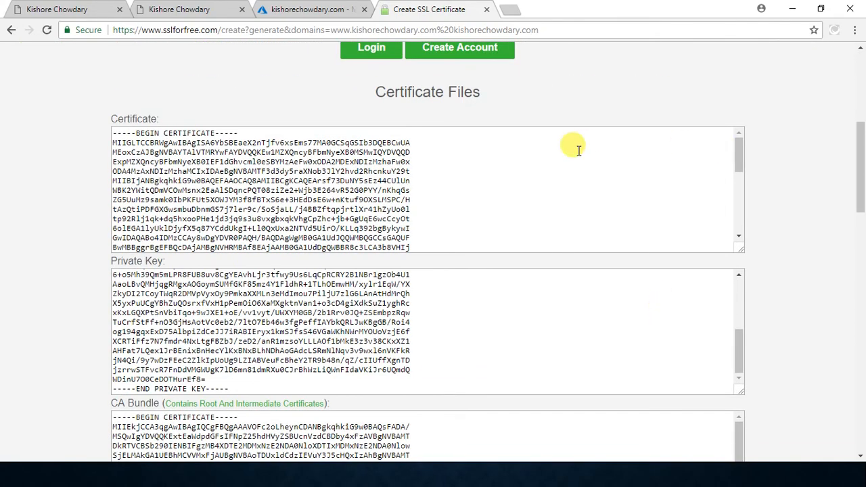
pyautogui.scroll(-10, 577, 146)
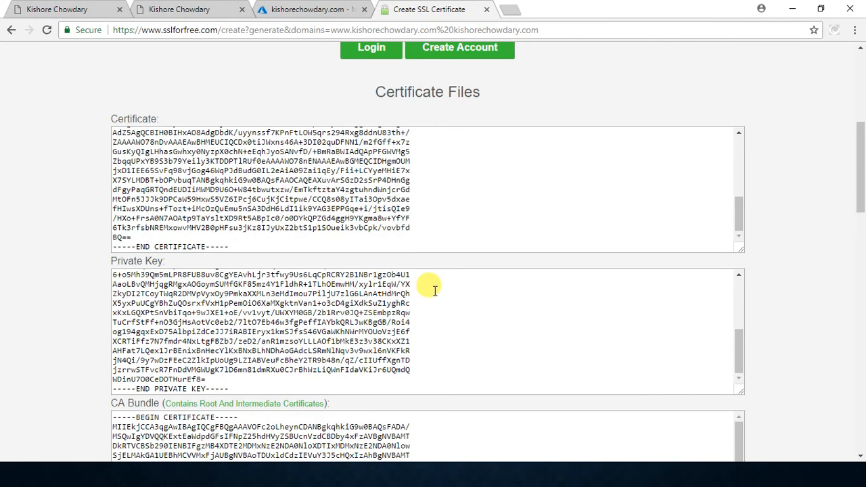
pyautogui.scroll(-3, 434, 290)
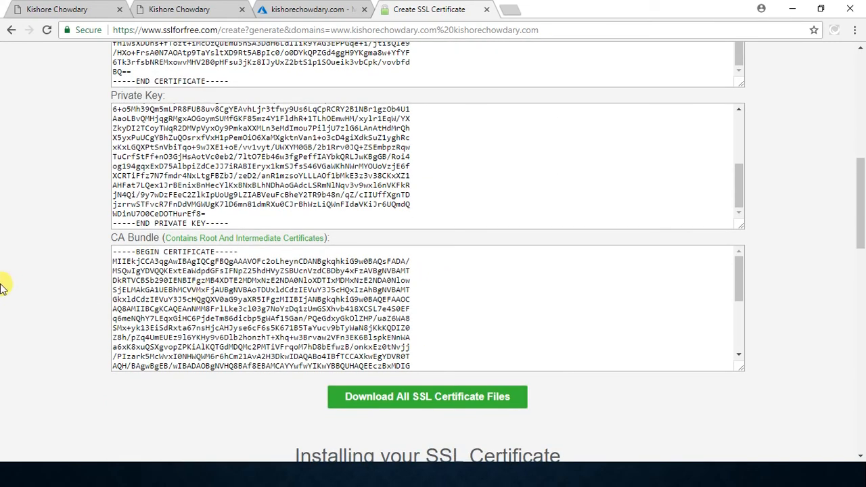
pyautogui.scroll(-4, 29, 256)
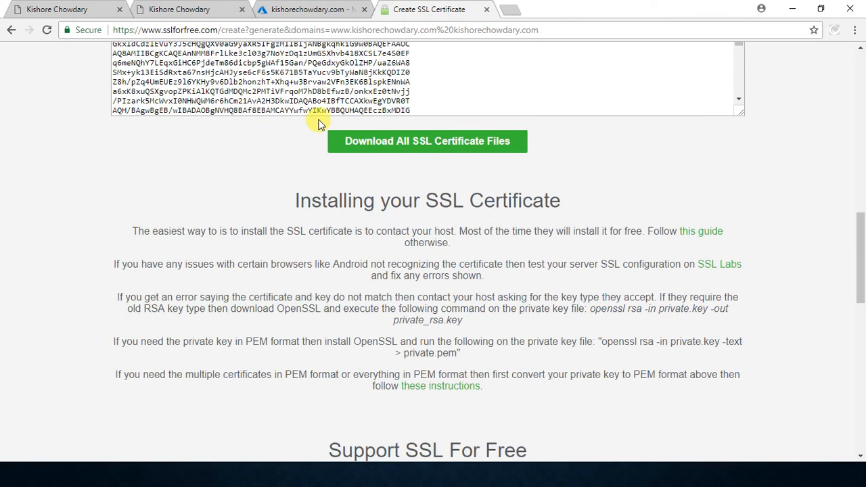
pyautogui.click(392, 157)
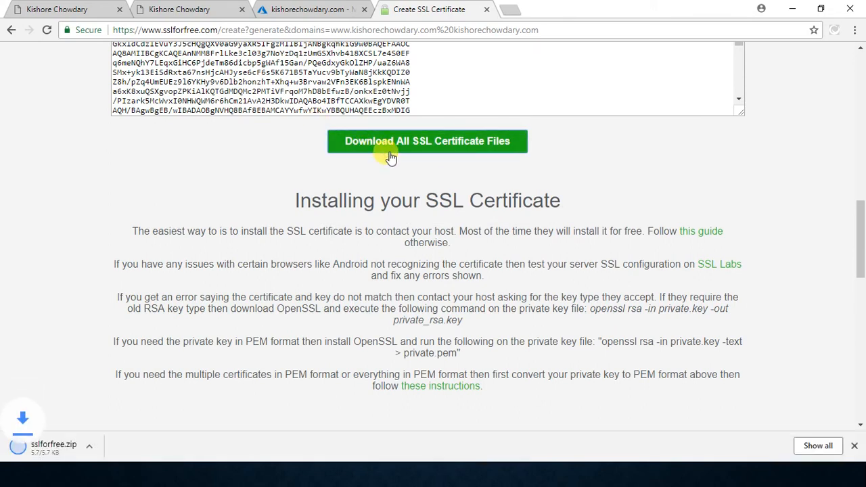
# Step: Locate the downloaded sslforfree.zip in its folder and extract its contents directly into Downloads
pyautogui.click(818, 446)
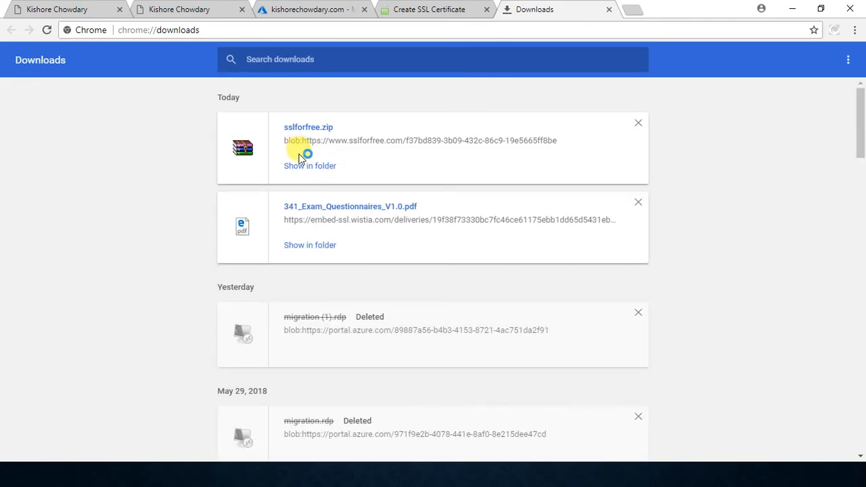
pyautogui.click(303, 171)
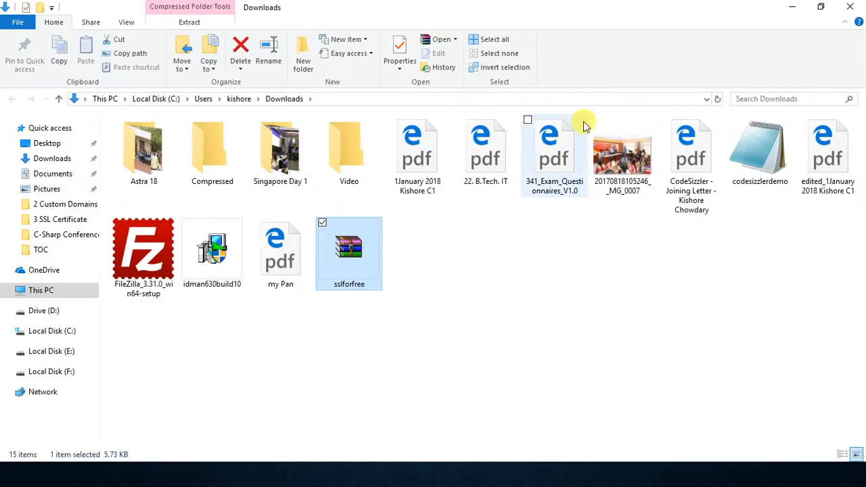
pyautogui.rightClick(351, 268)
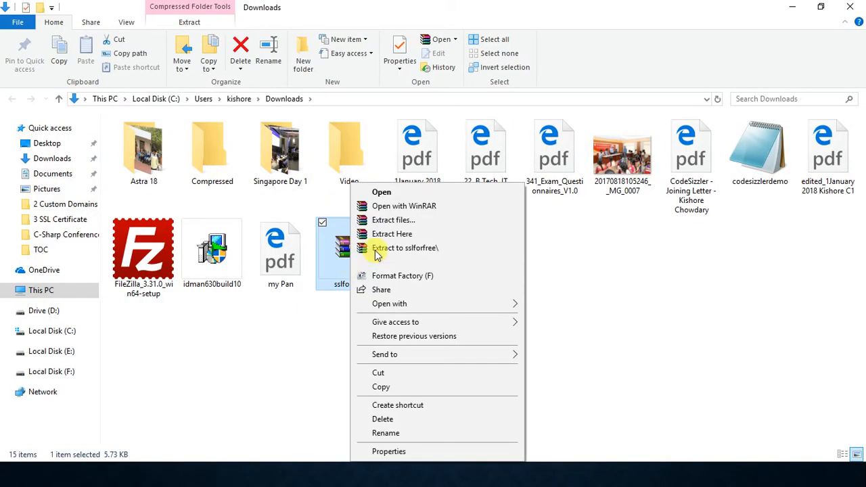
pyautogui.click(425, 233)
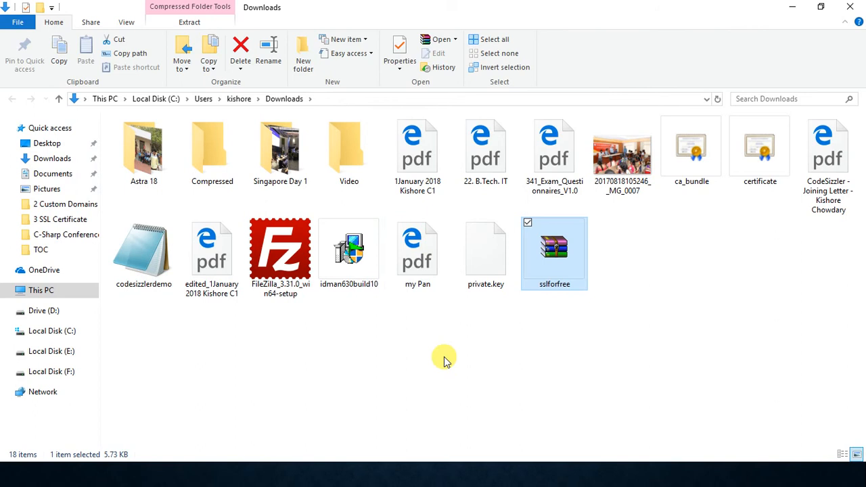
# Step: Create a new folder named SSL in Downloads for the extracted certificate files
pyautogui.click(487, 255)
pyautogui.keyDown('ctrl'); pyautogui.click(686, 166); pyautogui.keyUp('ctrl')
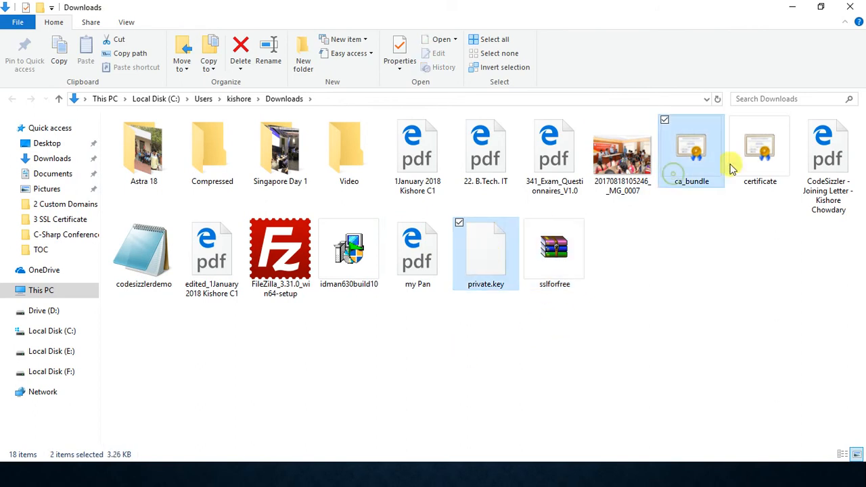
pyautogui.keyDown('ctrl'); pyautogui.click(755, 166); pyautogui.keyUp('ctrl')
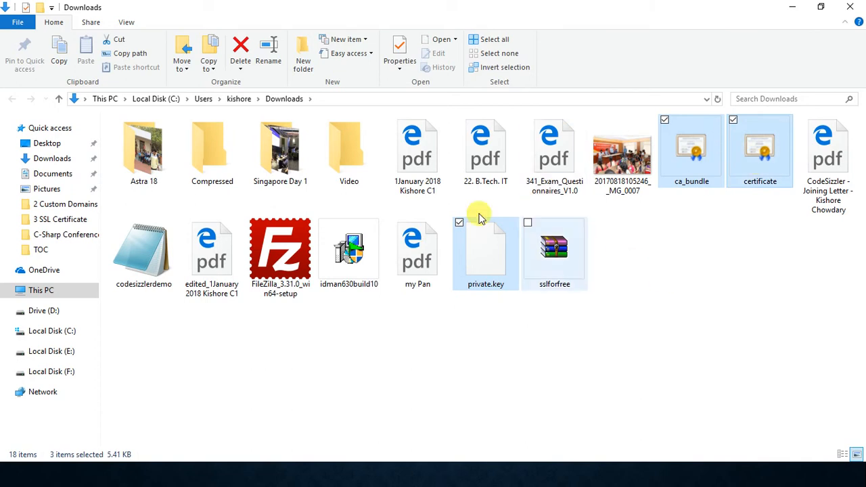
pyautogui.click(296, 54)
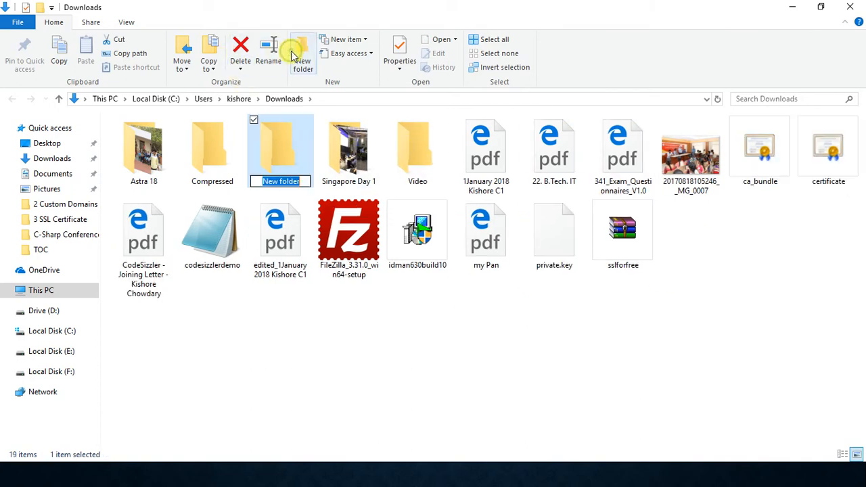
pyautogui.write('SSL')
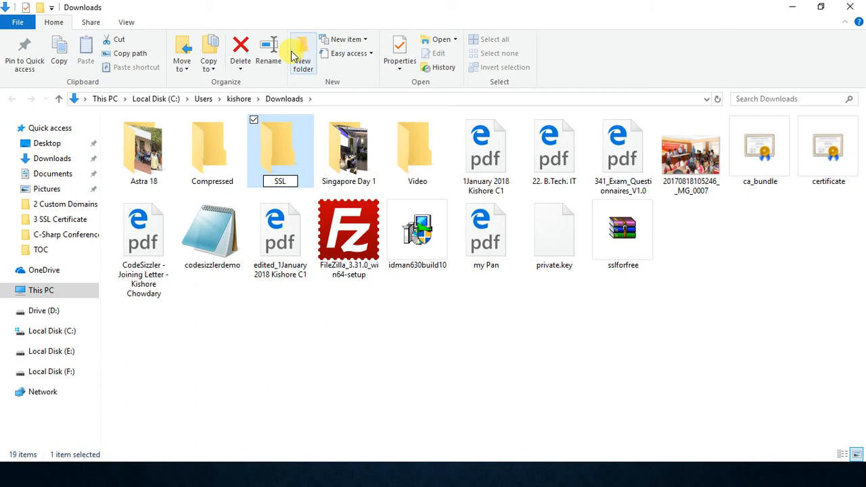
pyautogui.press('Return')
# Step: Move the certificate, ca_bundle and private.key files into the SSL folder, then open and refresh that folder
pyautogui.click(838, 141)
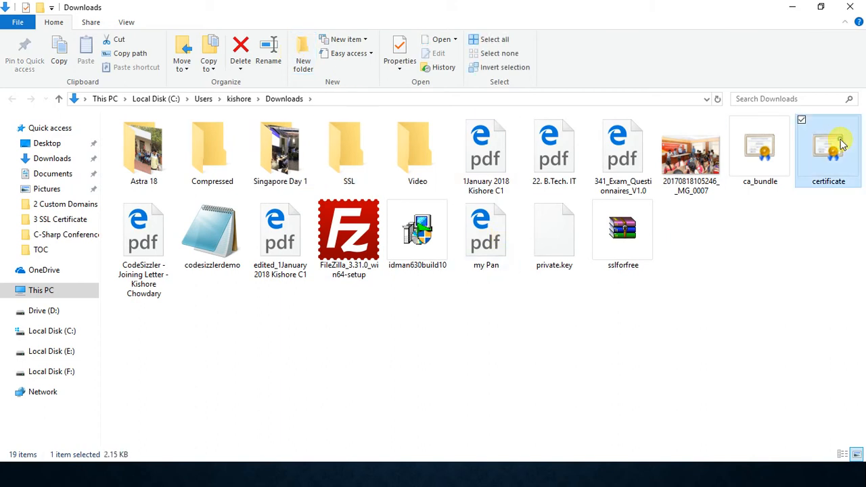
pyautogui.keyDown('ctrl'); pyautogui.click(761, 135); pyautogui.keyUp('ctrl')
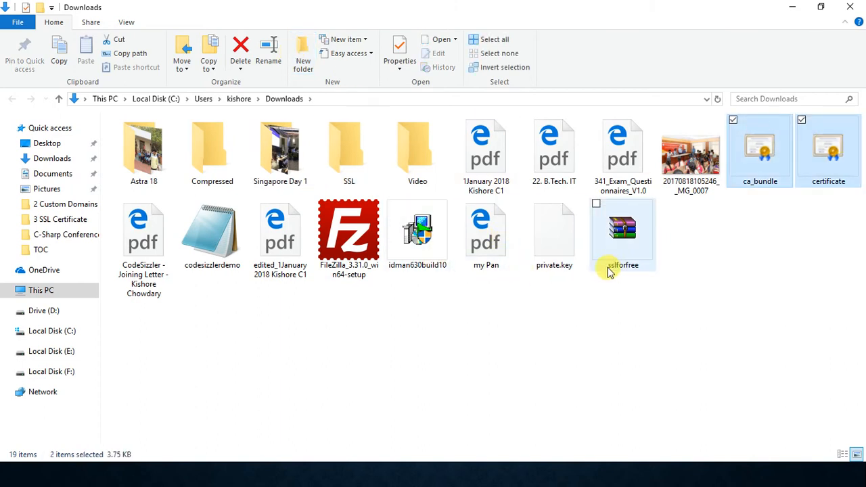
pyautogui.keyDown('ctrl'); pyautogui.click(555, 233); pyautogui.keyUp('ctrl')
pyautogui.moveTo(553, 236); pyautogui.dragTo(355, 157)
pyautogui.doubleClick(356, 157)
pyautogui.moveTo(205, 175); pyautogui.dragTo(253, 121)
pyautogui.click(262, 234)
pyautogui.rightClick(261, 234)
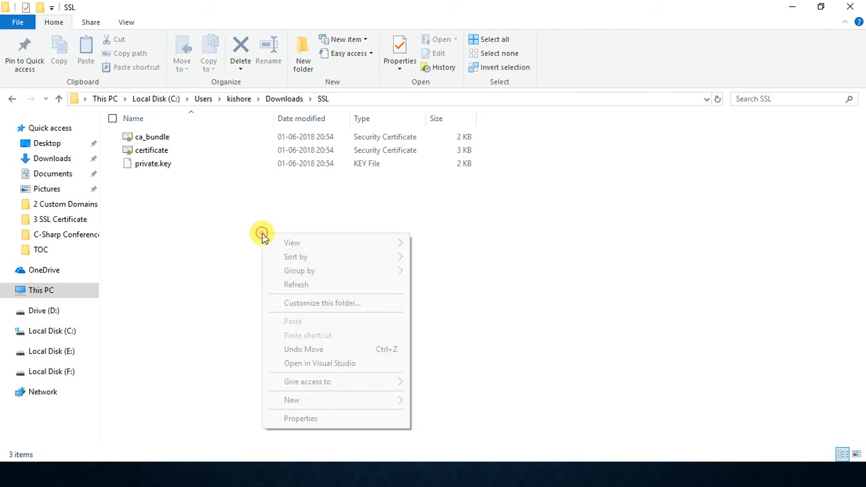
pyautogui.click(304, 284)
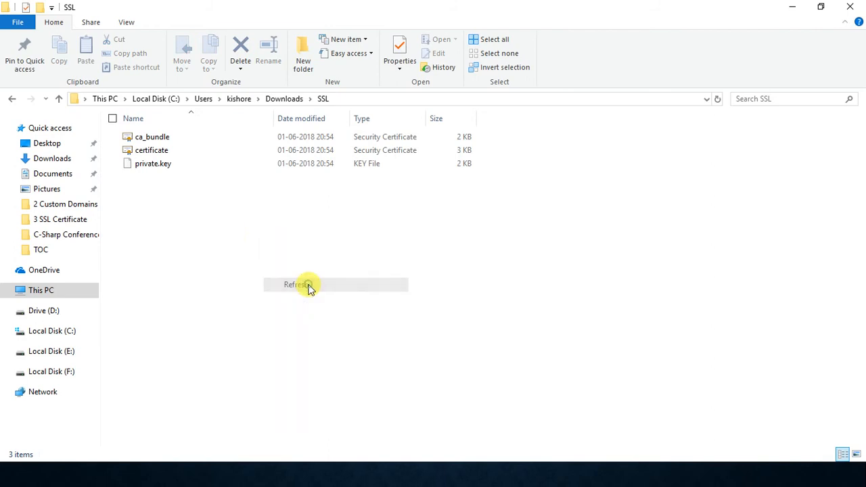
# Step: View the general certificate information of the ca_bundle file and close it
pyautogui.click(207, 142)
pyautogui.doubleClick(207, 143)
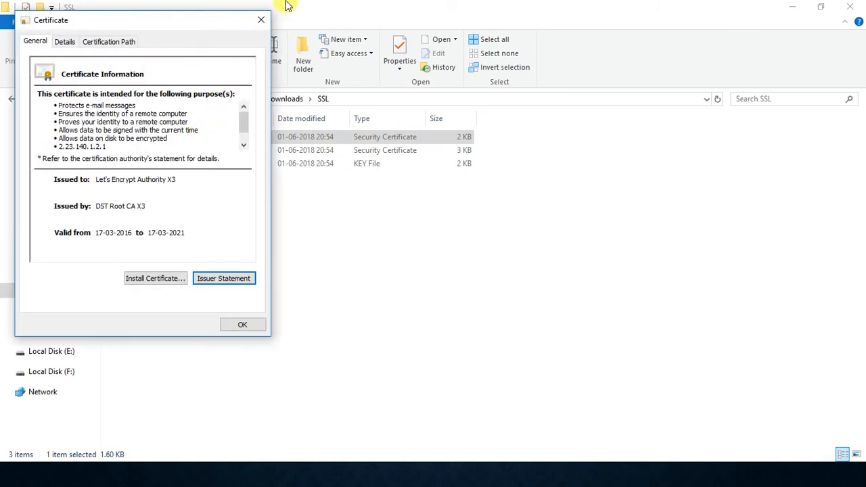
pyautogui.click(262, 20)
pyautogui.click(262, 256)
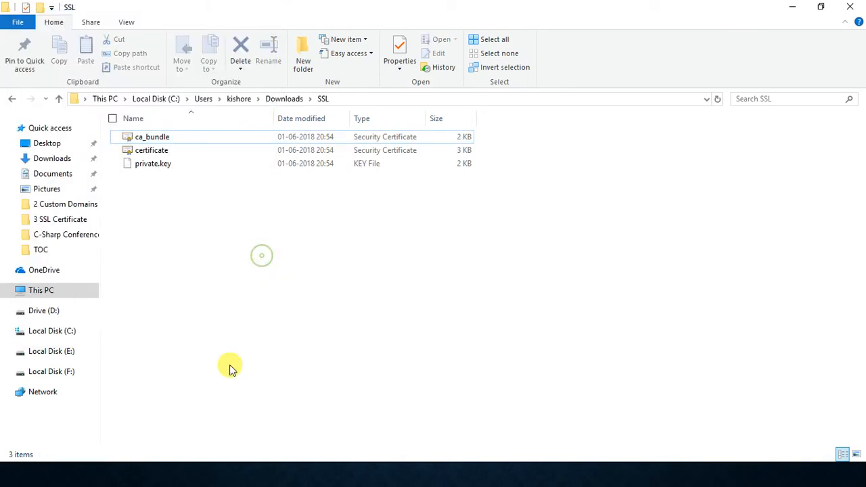
# Step: Switch to the Azure portal, leave the DNS zone and domain pages, and show the web app's SSL settings
pyautogui.hotkey('alt', 'Tab')
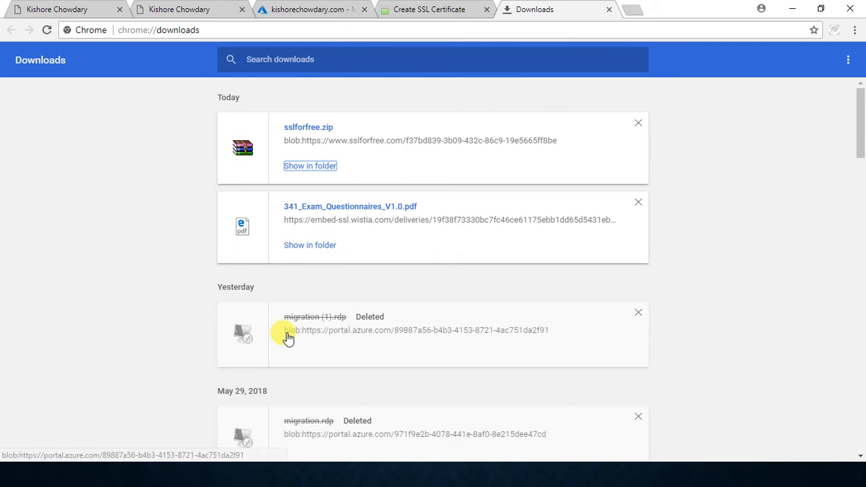
pyautogui.click(300, 6)
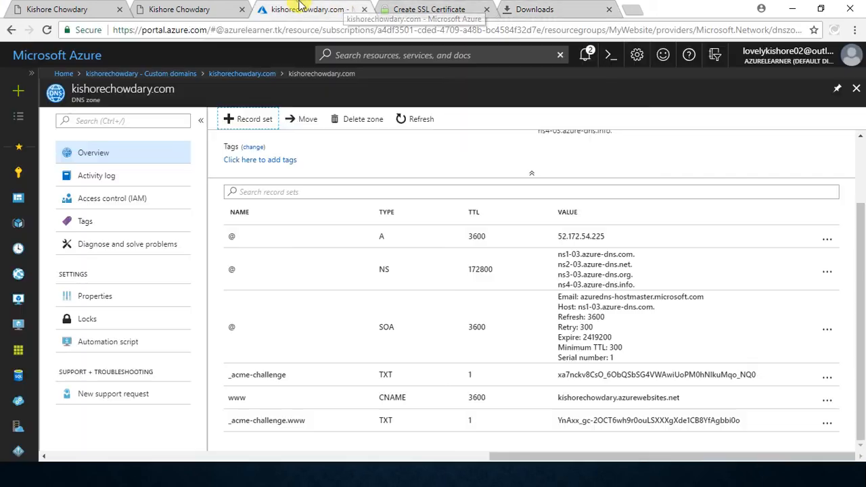
pyautogui.click(855, 89)
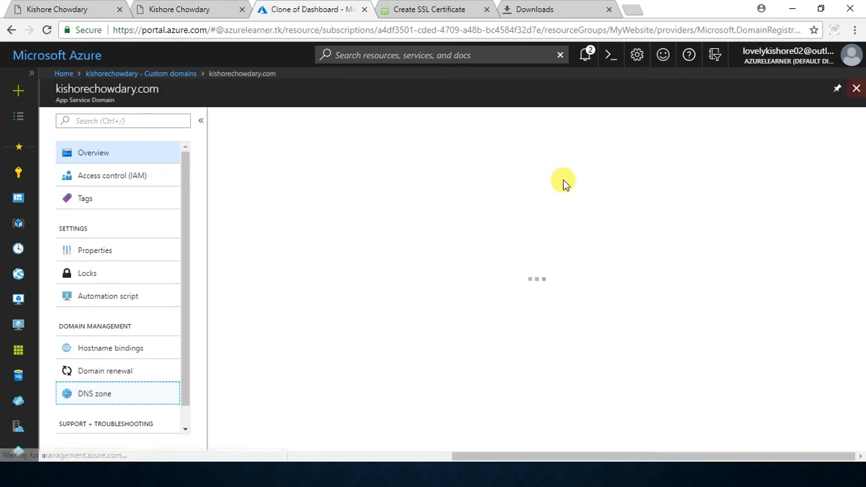
pyautogui.click(857, 89)
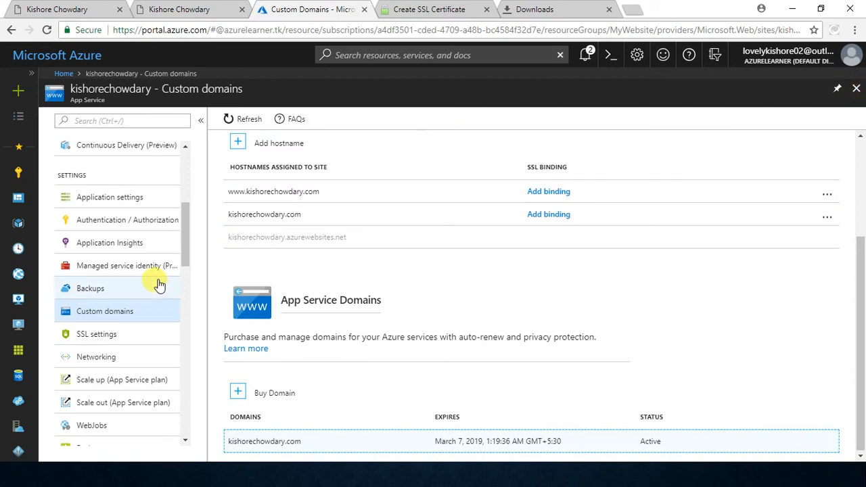
pyautogui.click(113, 343)
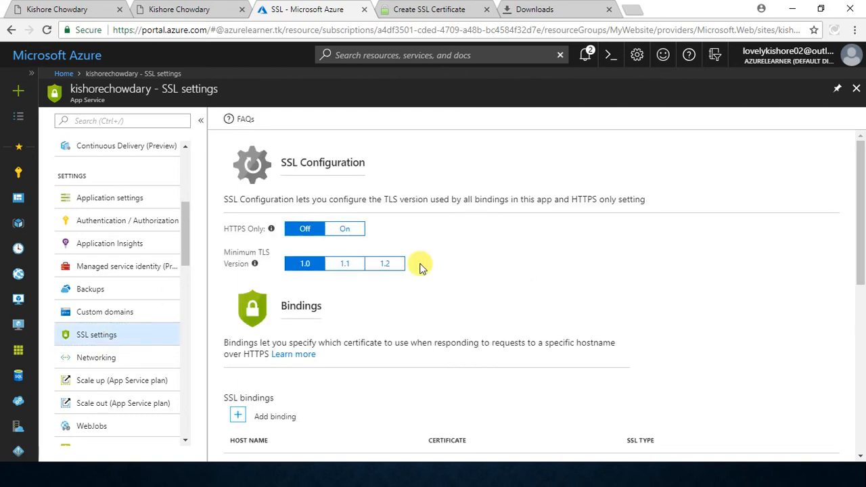
# Step: Inspect the form for adding an SSL binding, close it without adding one, and return to the web app's overview
pyautogui.scroll(-2, 420, 260)
pyautogui.click(248, 304)
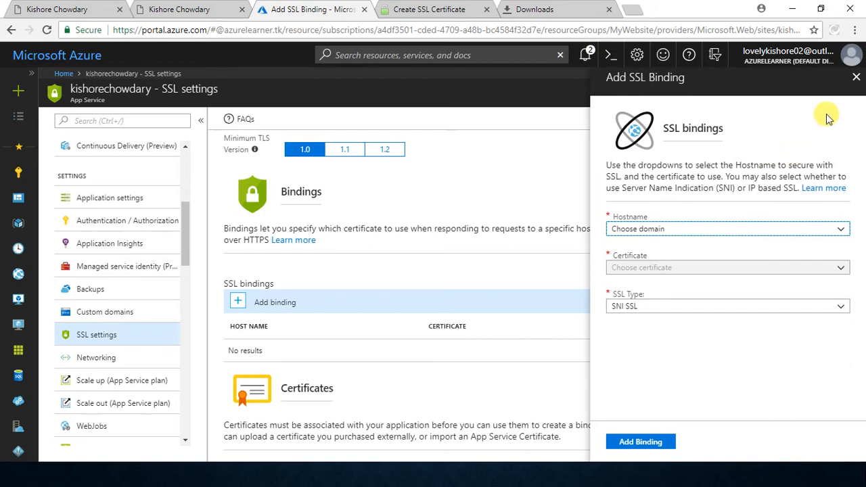
pyautogui.click(856, 77)
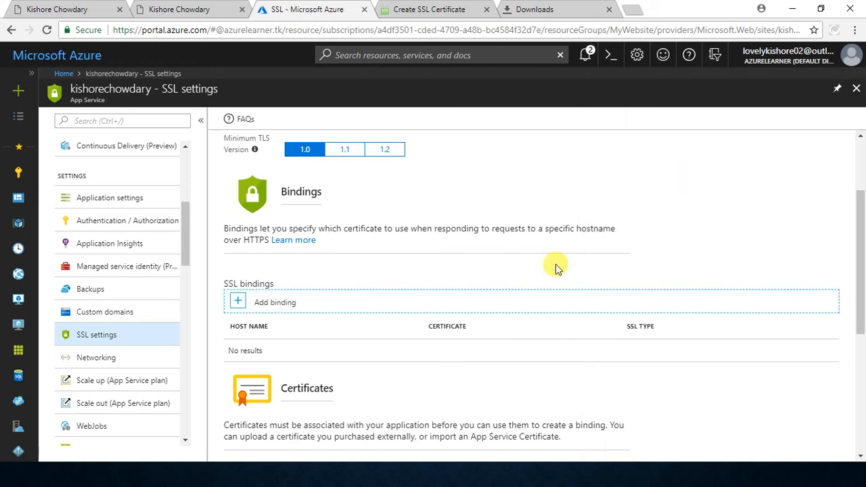
pyautogui.scroll(3, 187, 153)
pyautogui.click(92, 152)
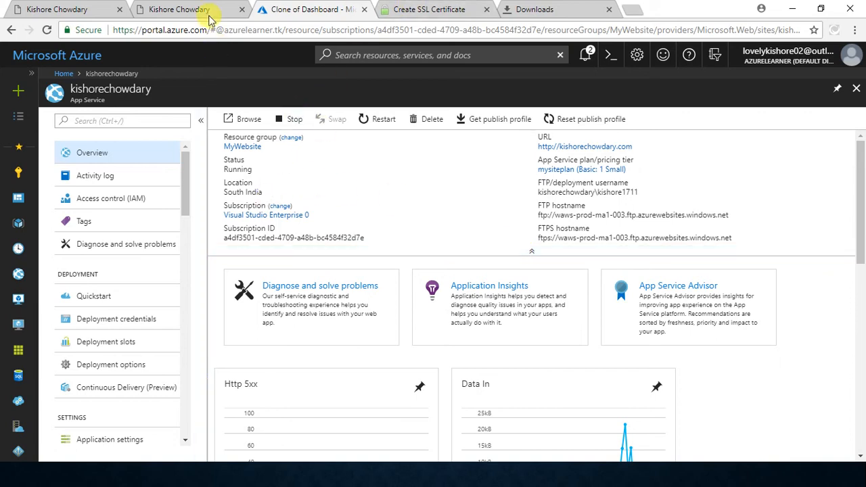
# Step: Review the ca_bundle and private.key files in the SSL folder and return to the browser
pyautogui.hotkey('alt', 'Tab')
pyautogui.hotkey('alt', 'Tab')
pyautogui.hotkey('alt', 'Tab')
pyautogui.hotkey('alt', 'Tab')
pyautogui.hotkey('alt', 'Tab')
pyautogui.hotkey('alt', 'Tab')
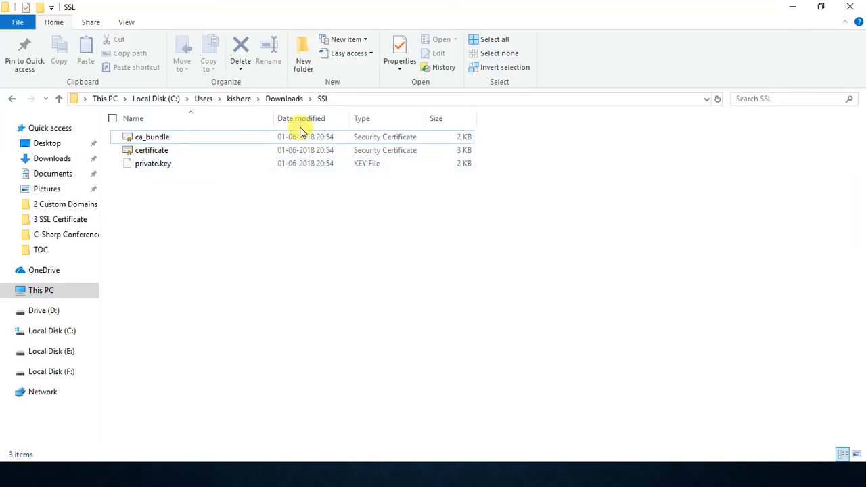
pyautogui.click(250, 141)
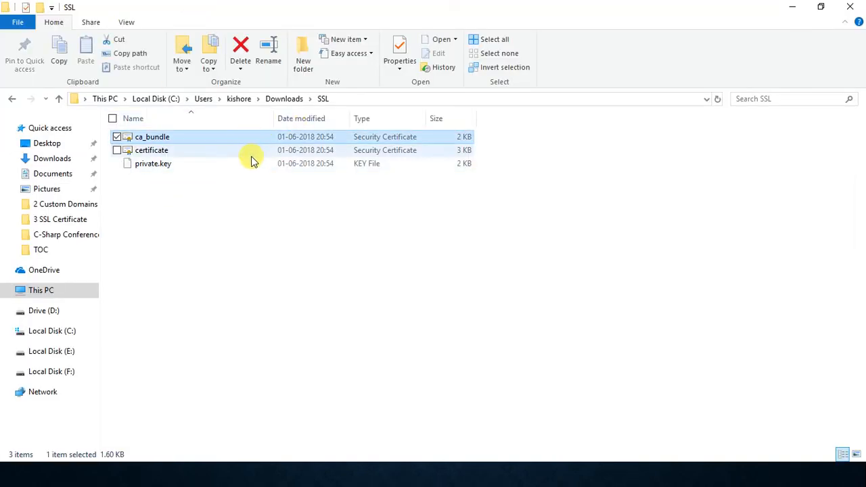
pyautogui.click(253, 163)
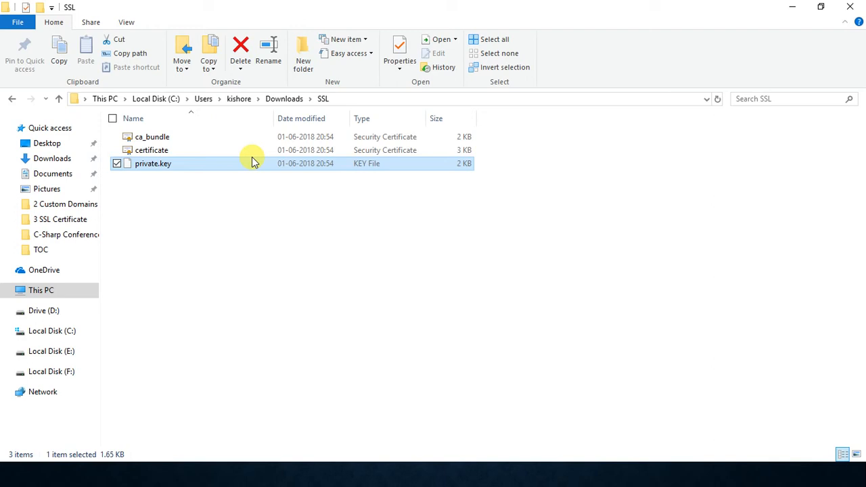
pyautogui.hotkey('alt', 'Tab')
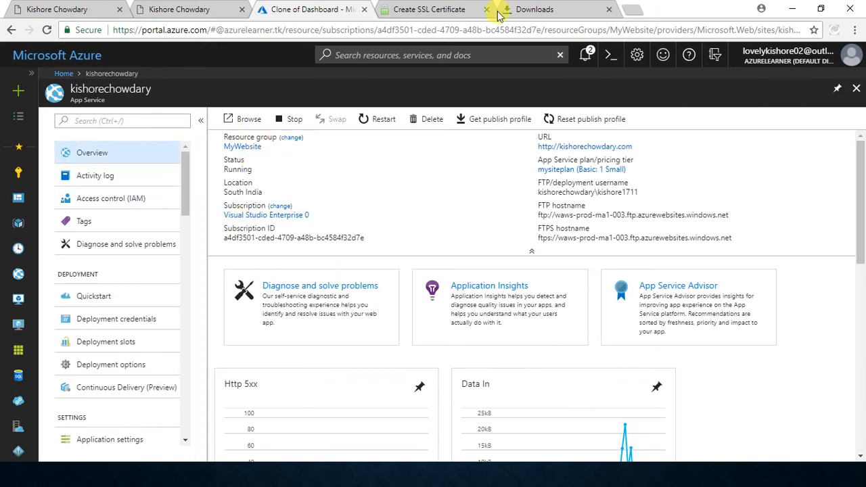
# Step: Close the downloads page and load the bookmarked SSL Converter site in a new browser tab
pyautogui.click(572, 10)
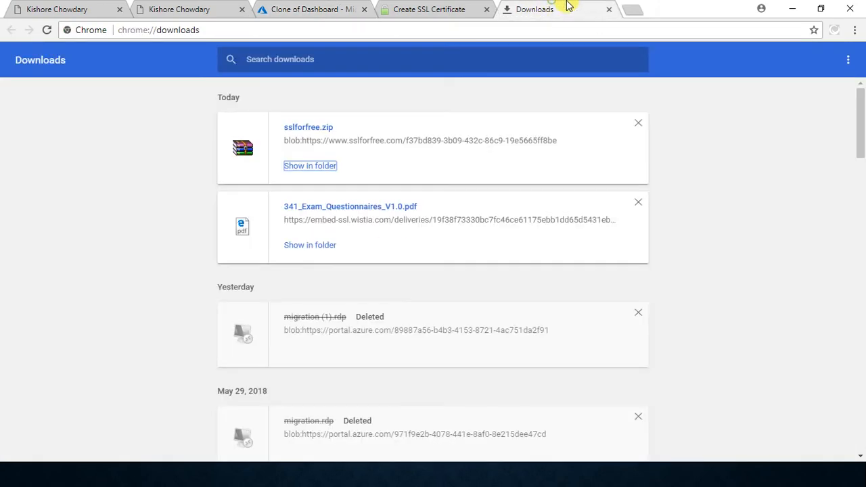
pyautogui.click(610, 10)
pyautogui.click(511, 8)
pyautogui.click(855, 30)
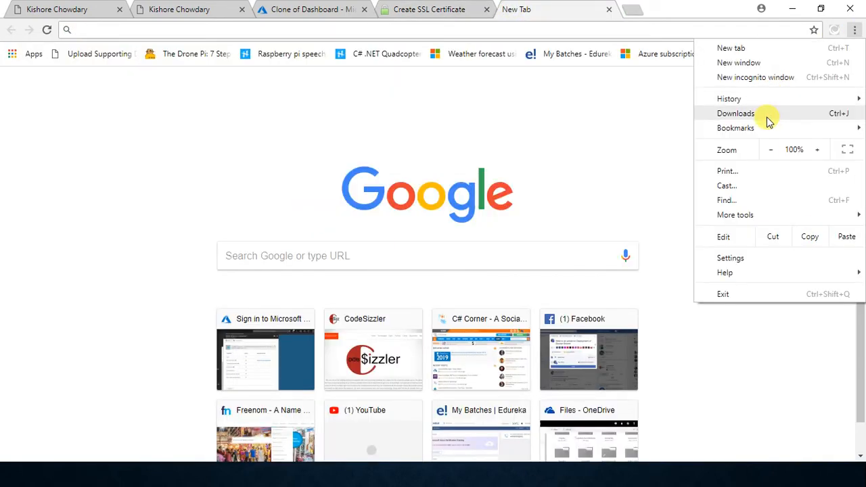
pyautogui.moveTo(765, 129)
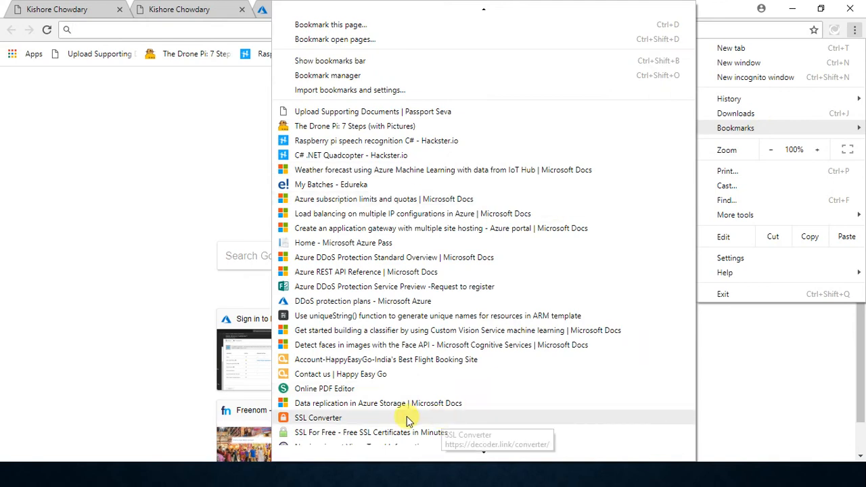
pyautogui.click(406, 418)
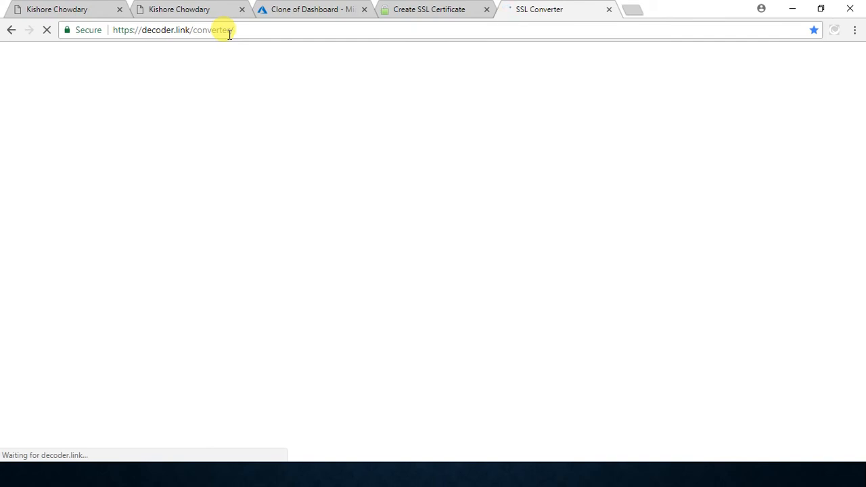
pyautogui.click(240, 32)
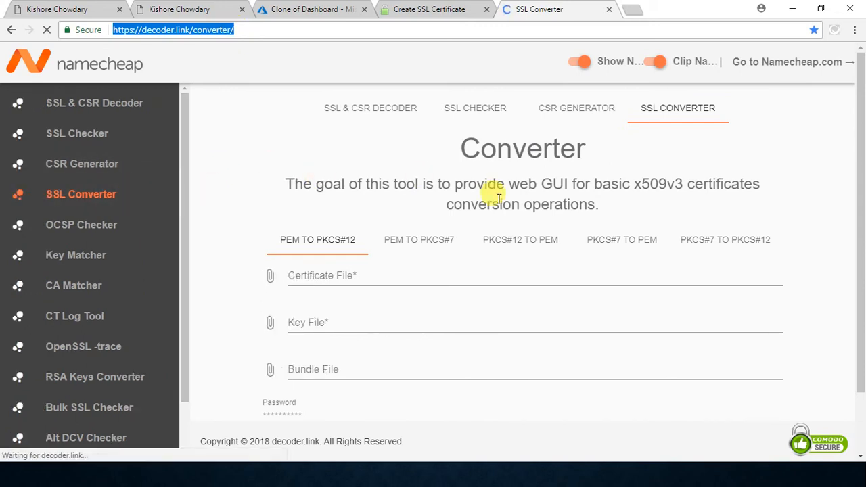
pyautogui.scroll(-1, 498, 198)
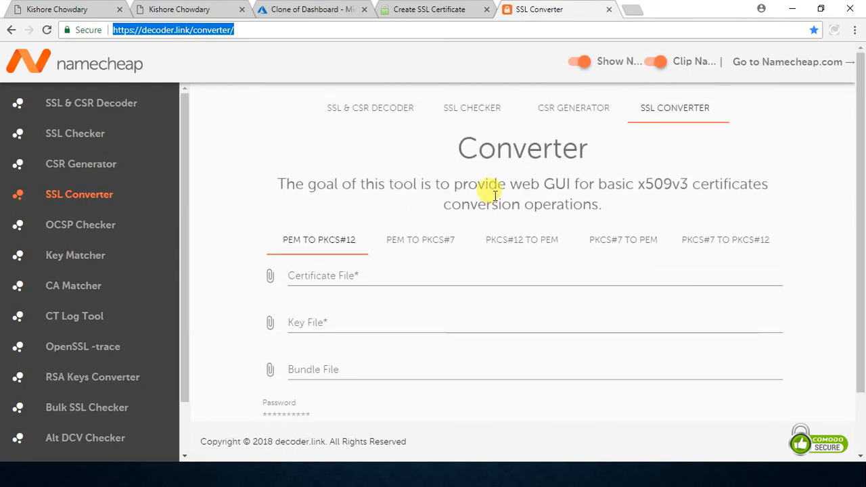
pyautogui.click(261, 30)
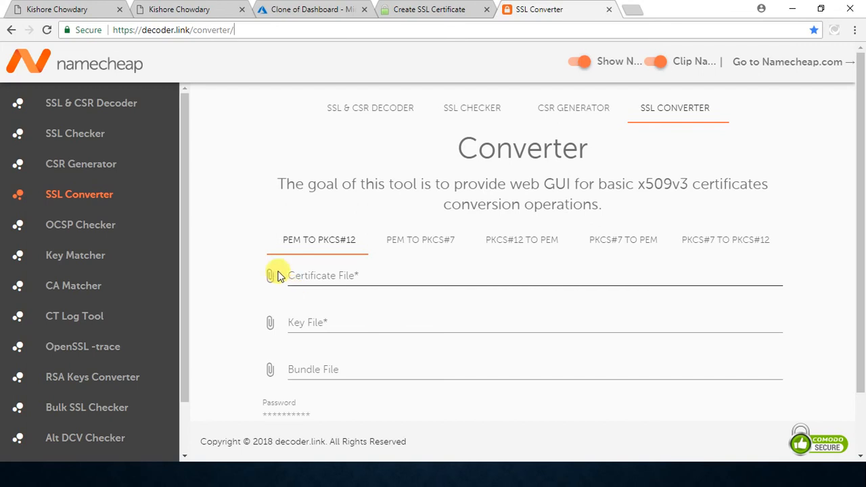
pyautogui.moveTo(186, 116); pyautogui.dragTo(184, 179)
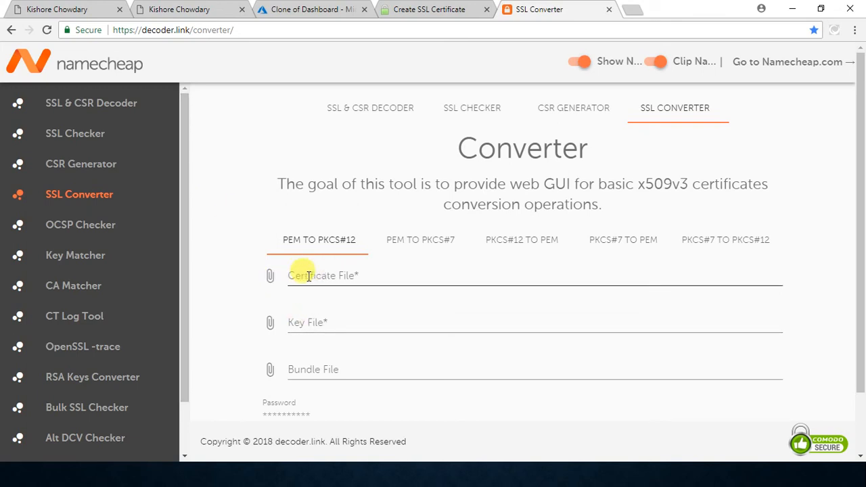
# Step: Attach certificate.crt from the SSL folder in Downloads as the certificate file for the PEM to PKCS#12 conversion
pyautogui.click(275, 278)
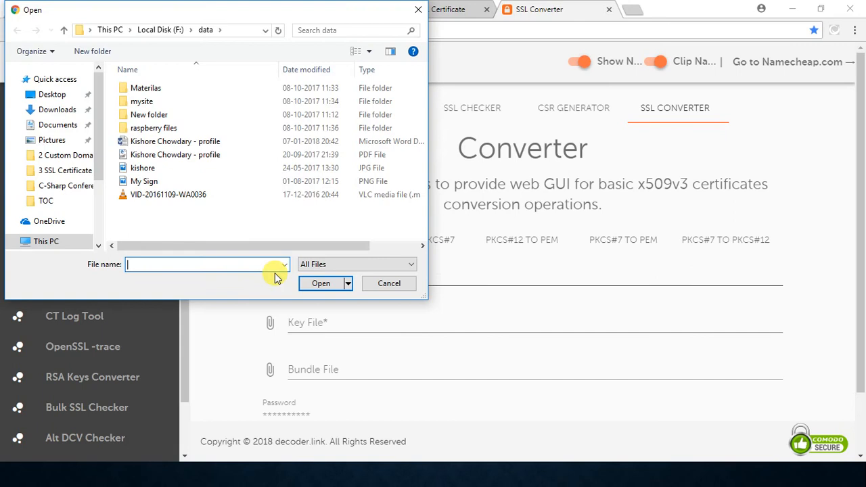
pyautogui.click(60, 111)
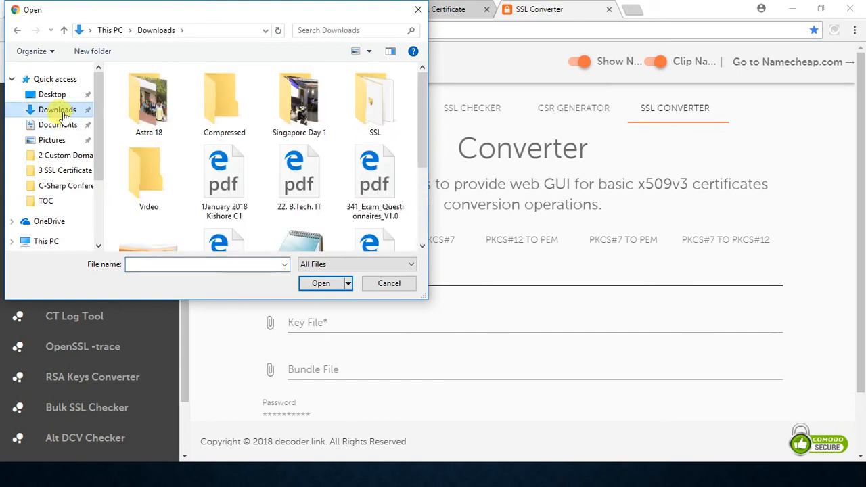
pyautogui.doubleClick(370, 107)
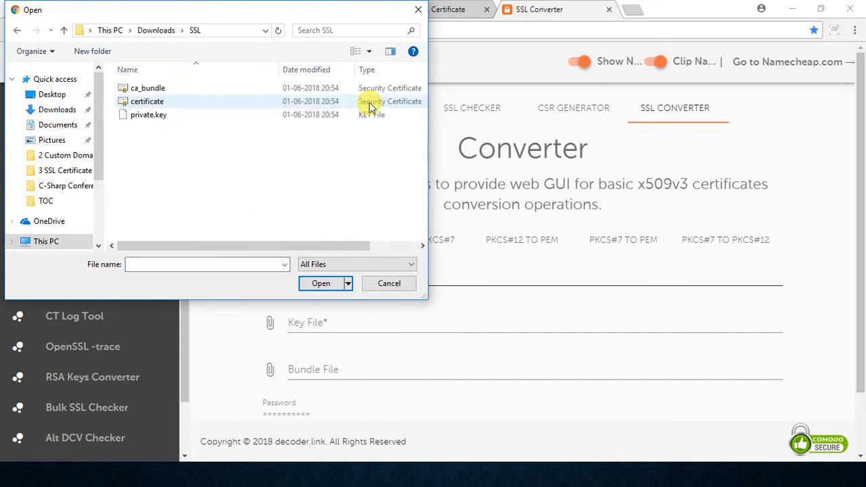
pyautogui.doubleClick(309, 105)
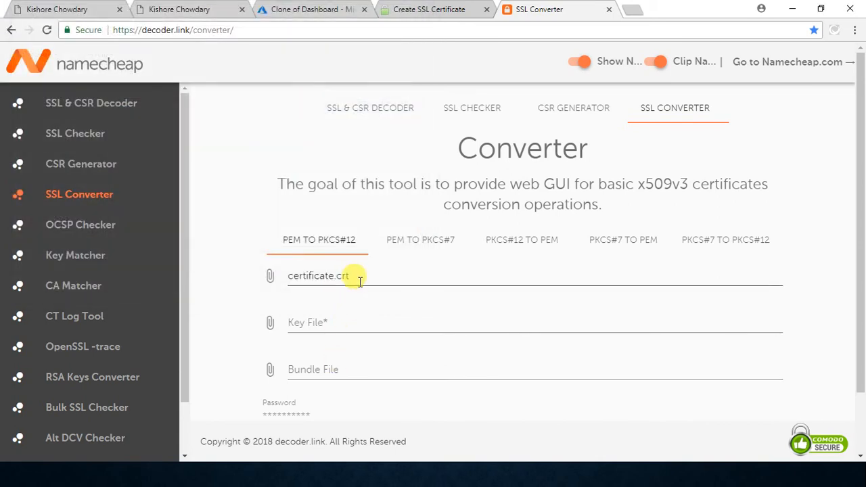
# Step: Attach private.key as the key file and ca_bundle.crt as the bundle file from the SSL folder
pyautogui.click(272, 325)
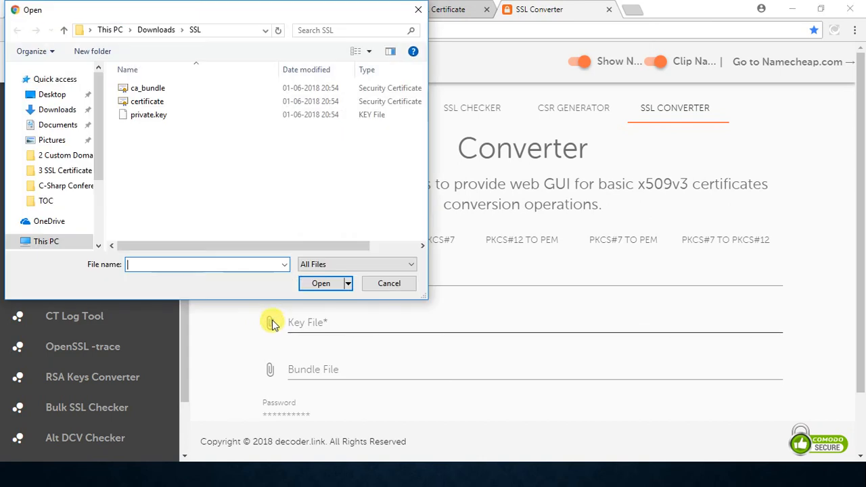
pyautogui.click(171, 118)
pyautogui.doubleClick(171, 118)
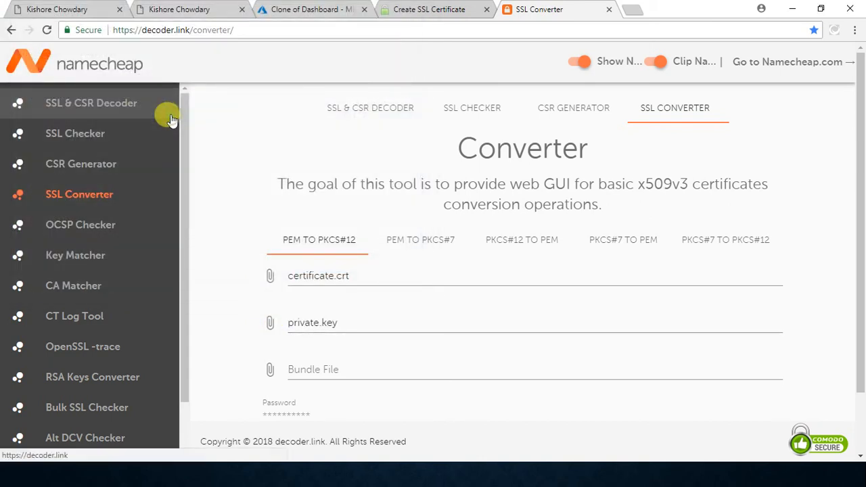
pyautogui.click(270, 371)
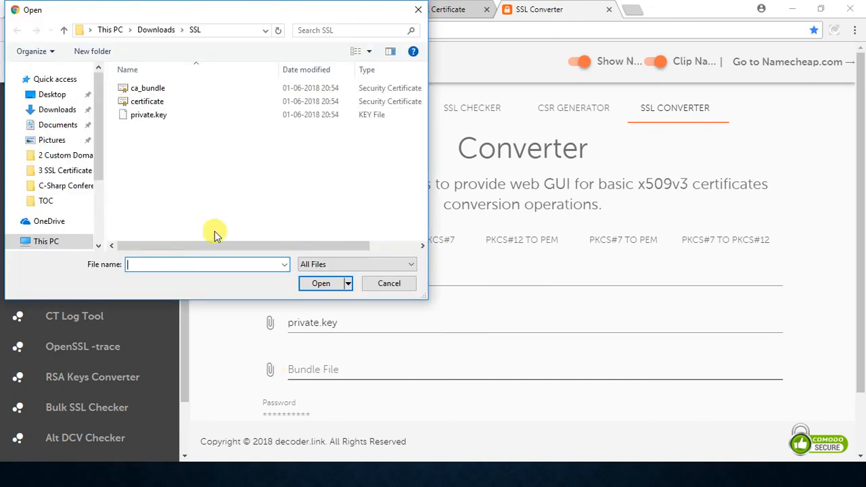
pyautogui.doubleClick(170, 90)
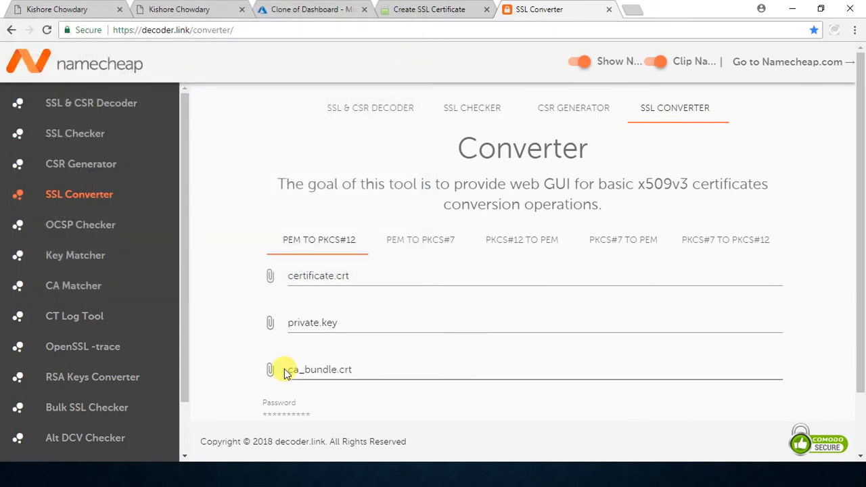
# Step: Convert the attached files to PKCS#12 with a certificate password entered and download the converted archive
pyautogui.scroll(-2, 339, 304)
pyautogui.click(337, 343)
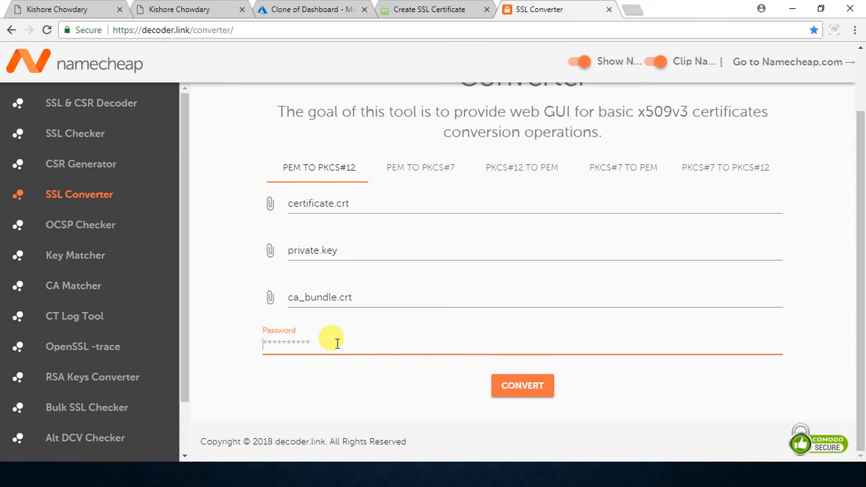
pyautogui.write('**********')
pyautogui.click(518, 392)
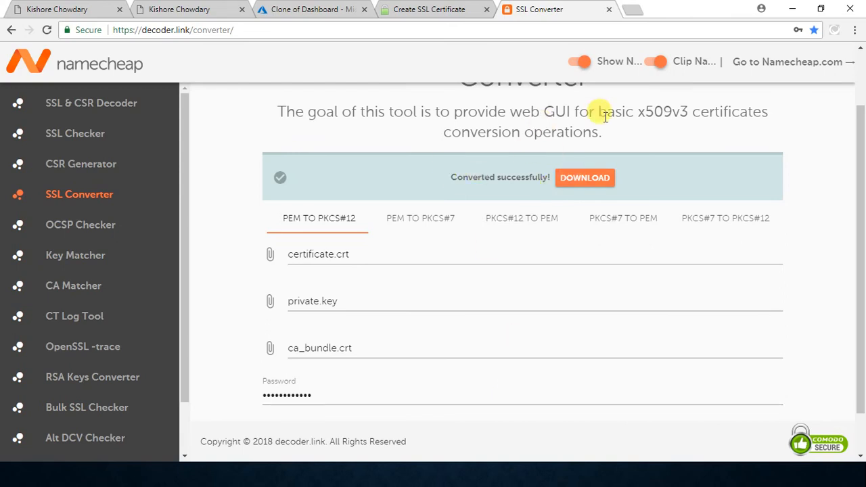
pyautogui.click(598, 188)
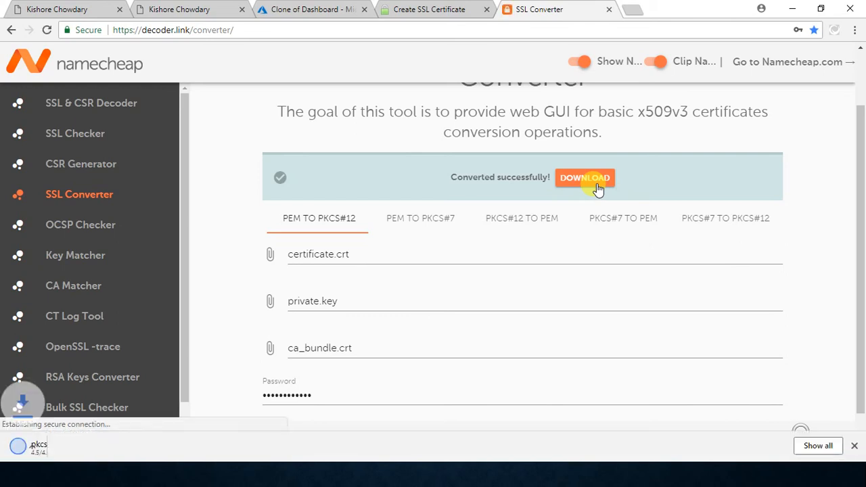
# Step: Switch to File Explorer and extract the downloaded pkcs12 archive into its own folder within Downloads
pyautogui.click(827, 448)
pyautogui.hotkey('alt', 'Tab')
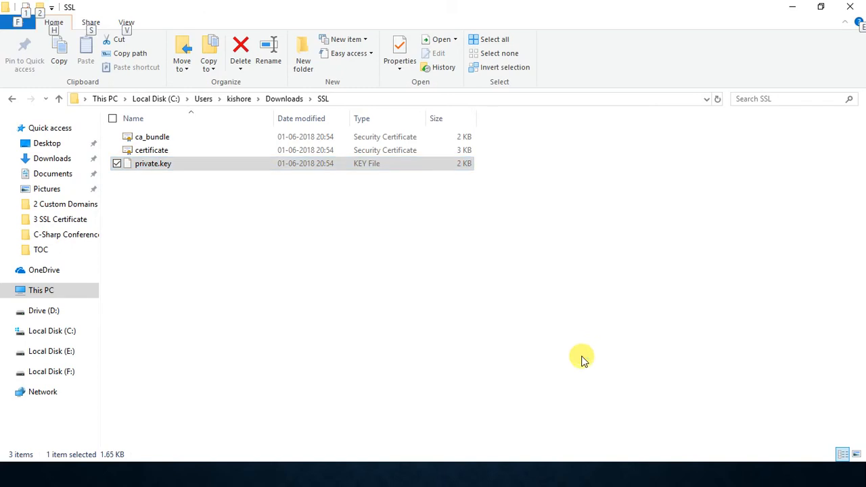
pyautogui.hotkey('alt', 'Left')
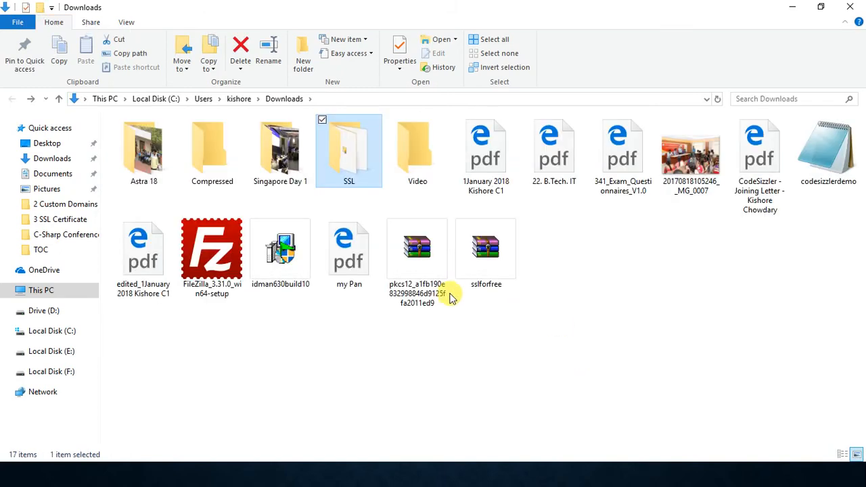
pyautogui.click(412, 290)
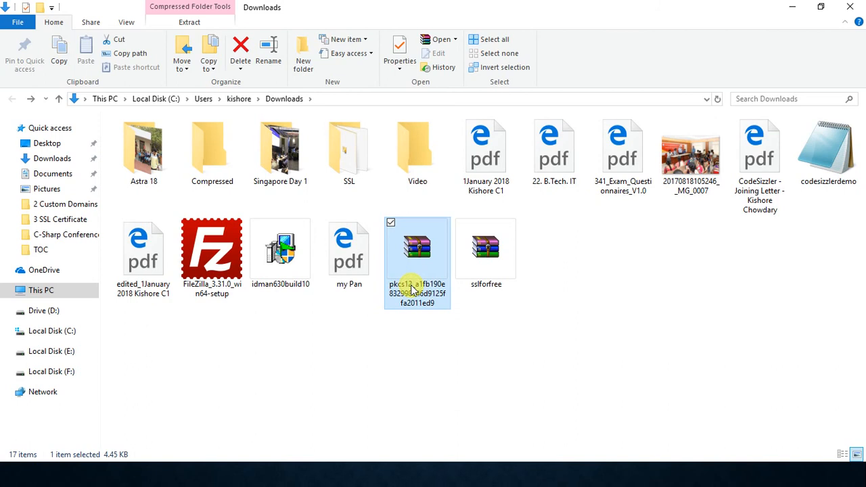
pyautogui.rightClick(412, 290)
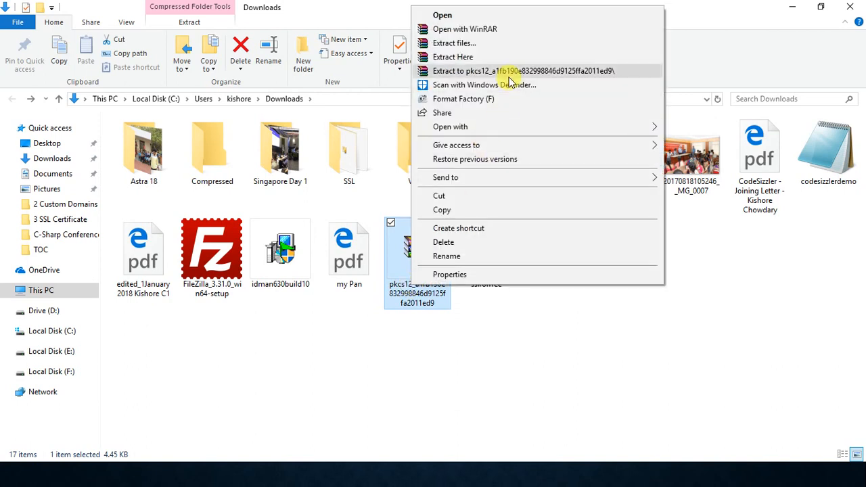
pyautogui.click(499, 43)
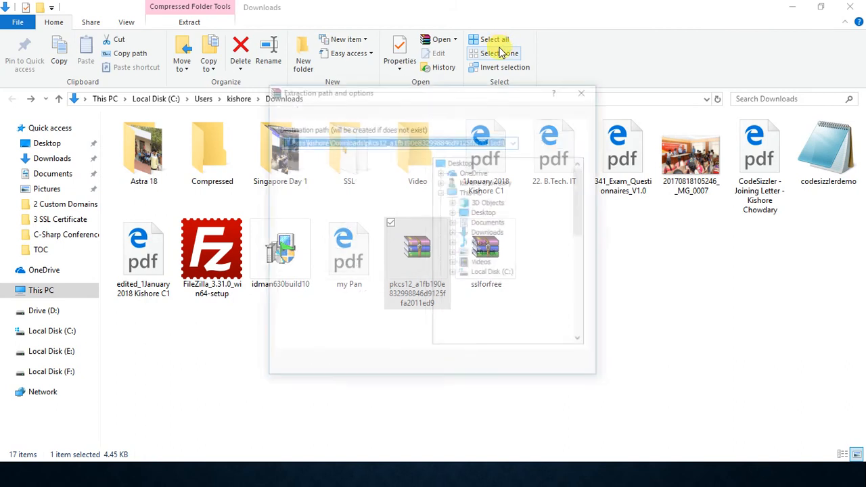
pyautogui.click(471, 367)
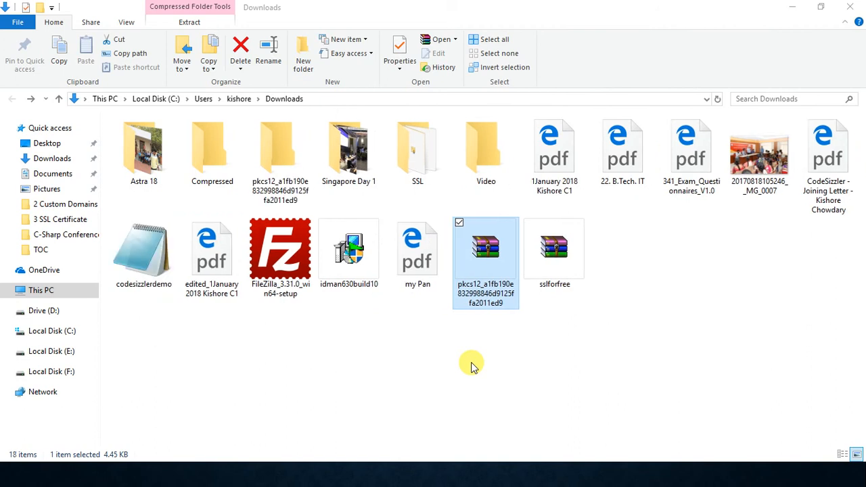
# Step: Inspect the extracted certificate's full file type, then open the file and dismiss the Certificate Import Wizard without importing
pyautogui.doubleClick(304, 184)
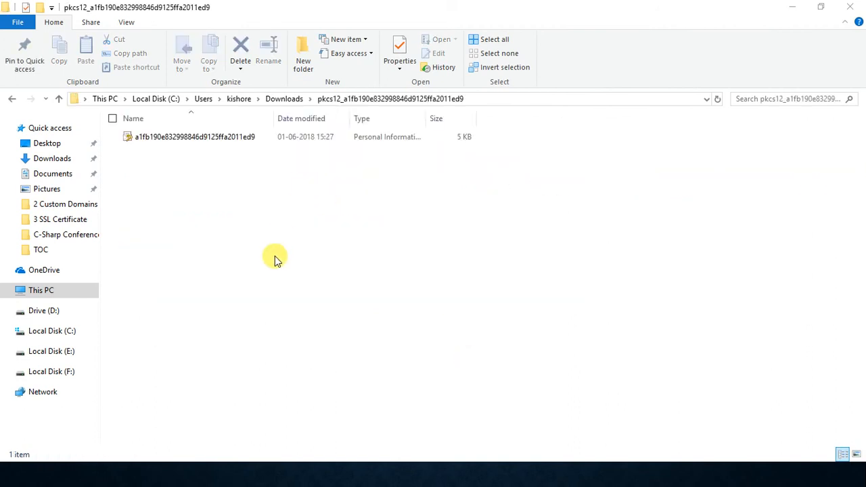
pyautogui.press('Down')
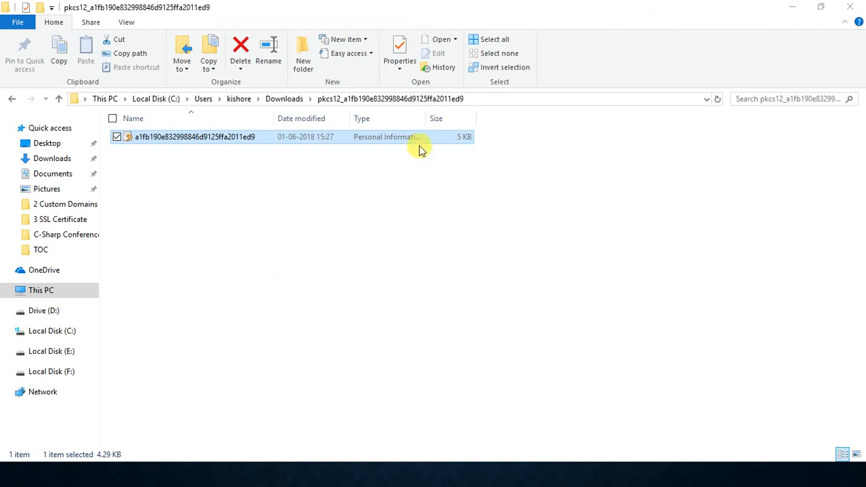
pyautogui.moveTo(427, 119); pyautogui.dragTo(509, 117)
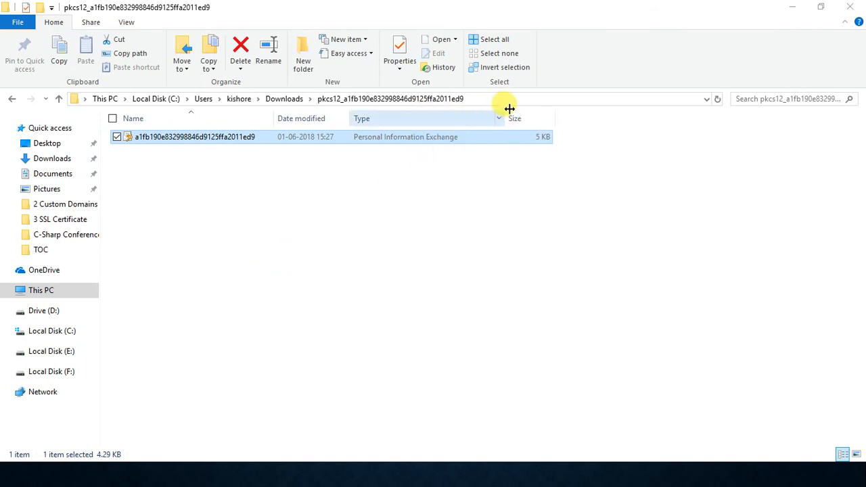
pyautogui.doubleClick(370, 140)
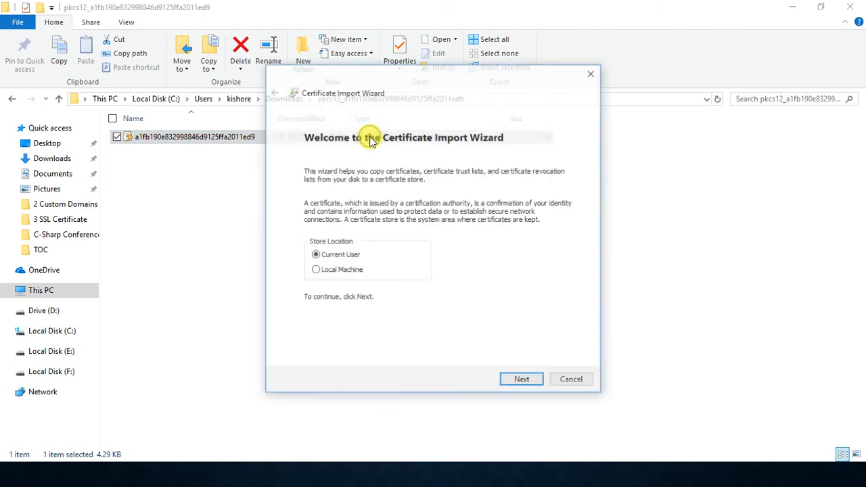
pyautogui.click(574, 381)
# Step: Return to the browser, close the downloads and SSL Converter pages, and switch to the Azure portal
pyautogui.hotkey('alt', 'Tab')
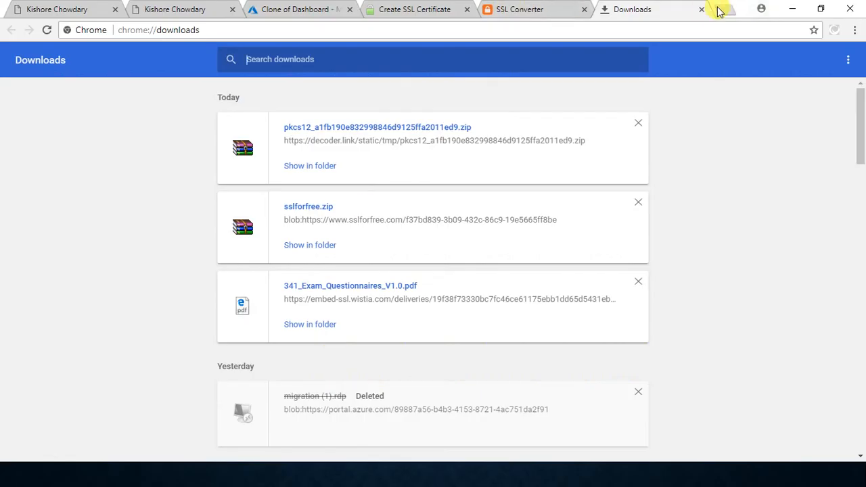
pyautogui.click(702, 9)
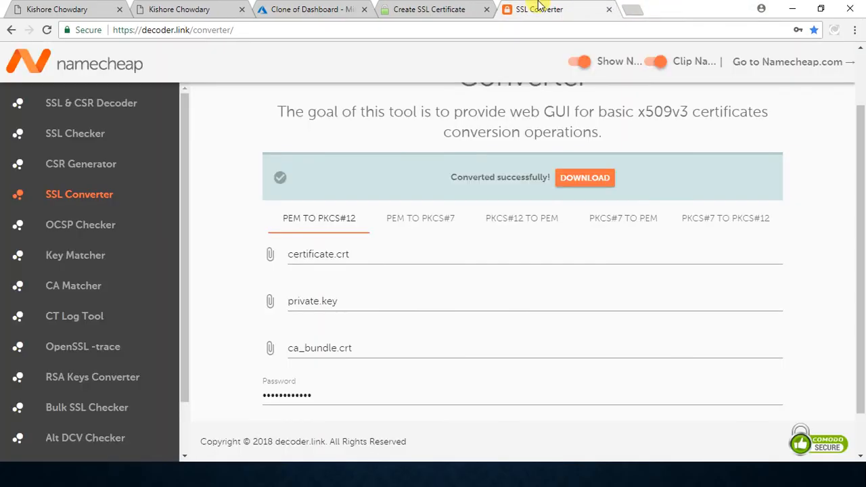
pyautogui.click(608, 9)
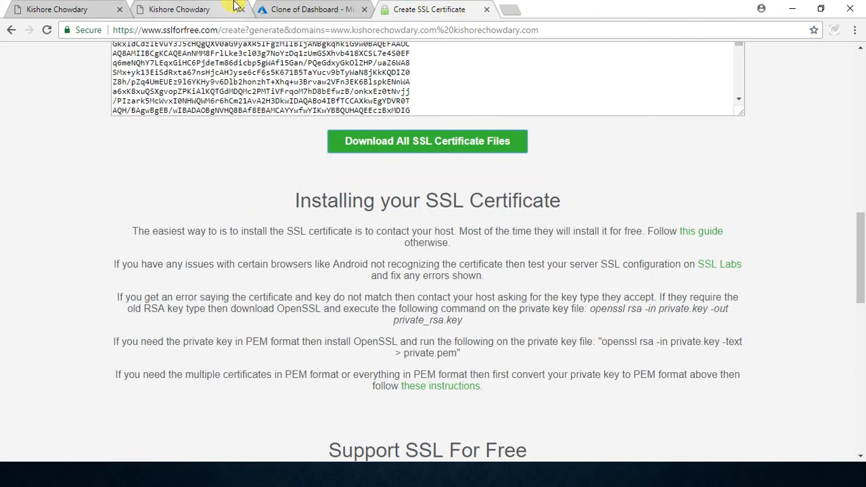
pyautogui.click(291, 9)
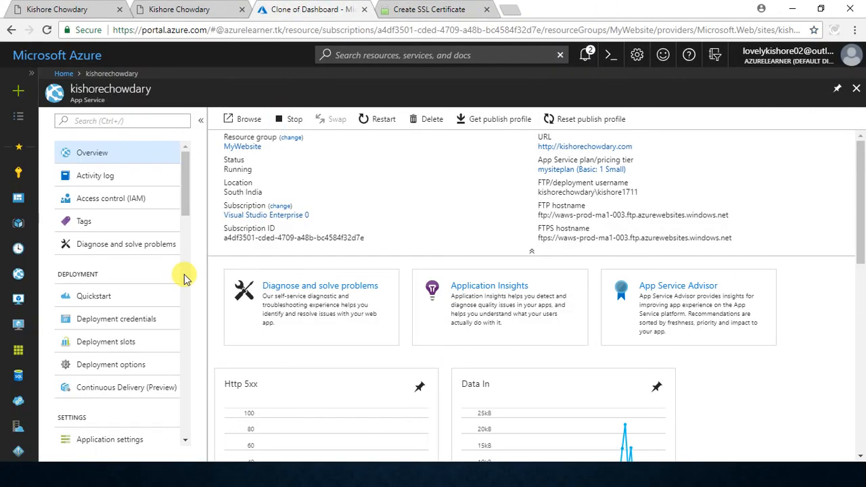
# Step: Open the web app's SSL settings and start uploading a certificate
pyautogui.scroll(-3, 84, 362)
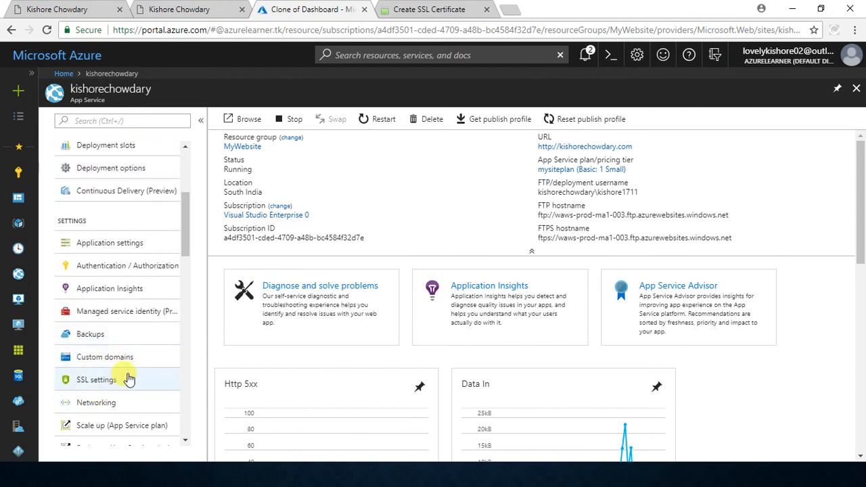
pyautogui.click(128, 381)
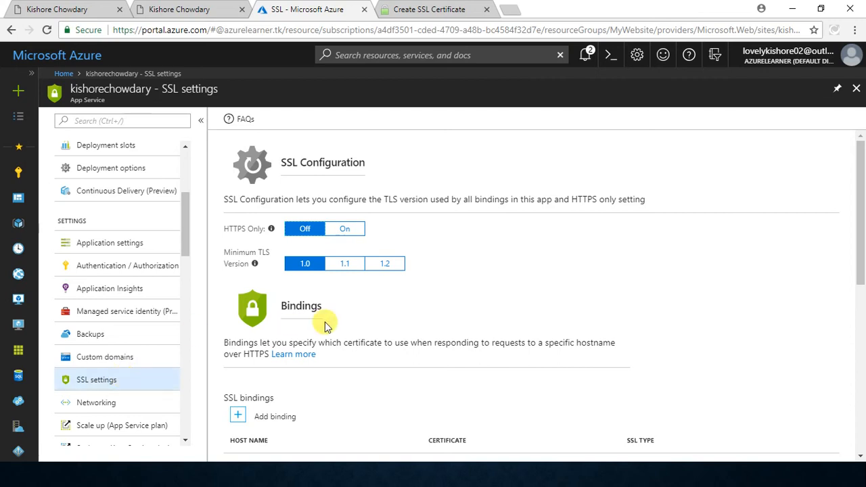
pyautogui.scroll(-3, 560, 287)
pyautogui.scroll(-2, 560, 287)
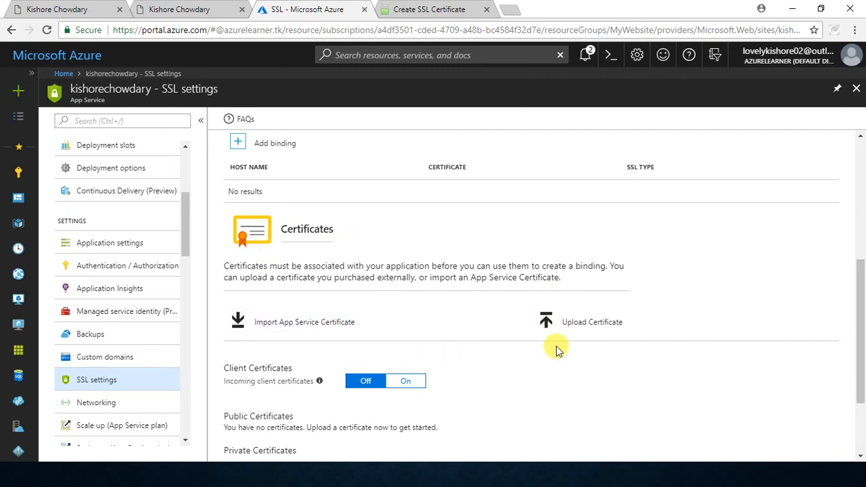
pyautogui.click(586, 325)
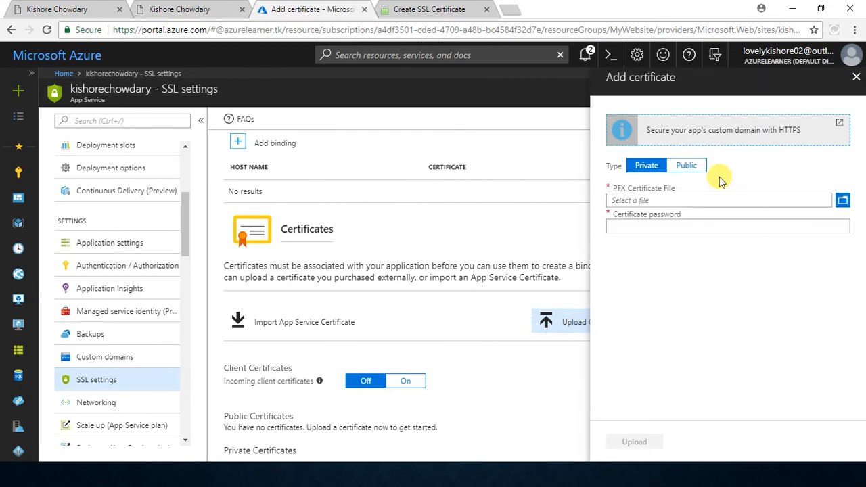
# Step: Keep the certificate type Private and attach the PFX file from the extracted pkcs12 folder in Downloads
pyautogui.click(689, 166)
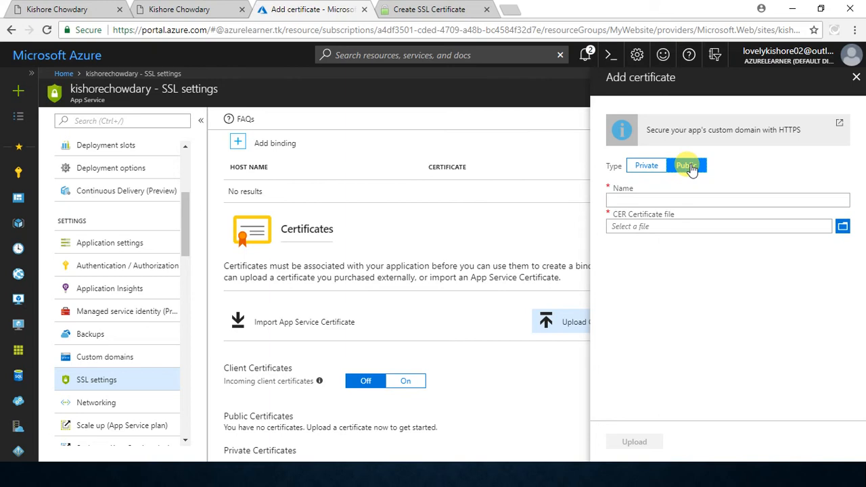
pyautogui.click(647, 168)
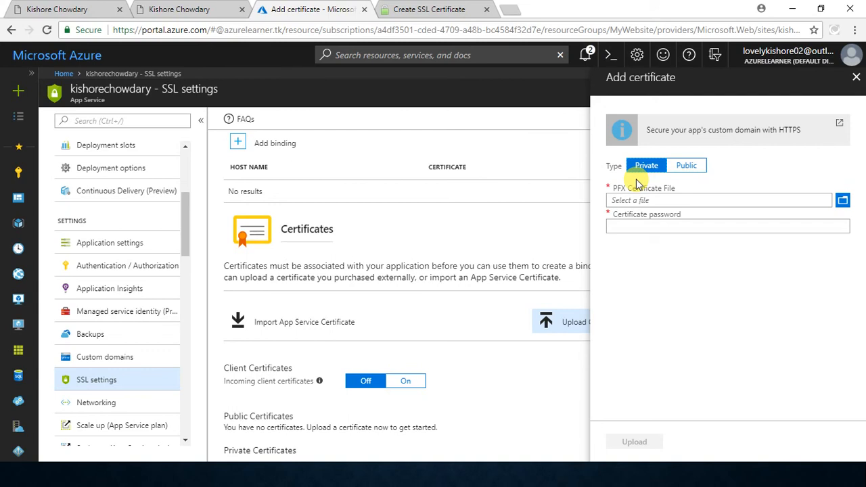
pyautogui.click(843, 201)
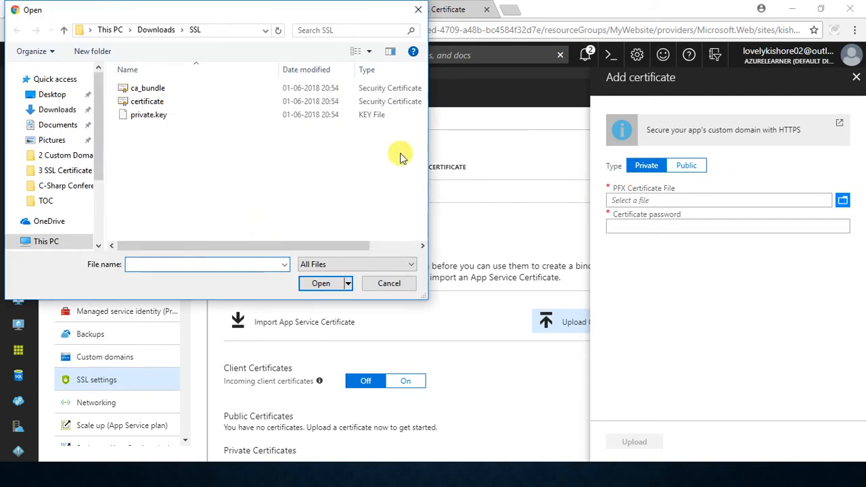
pyautogui.click(161, 35)
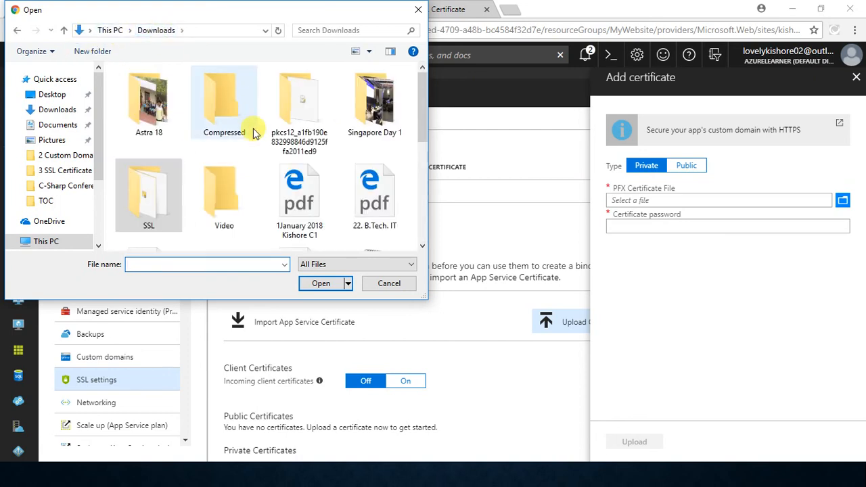
pyautogui.doubleClick(304, 114)
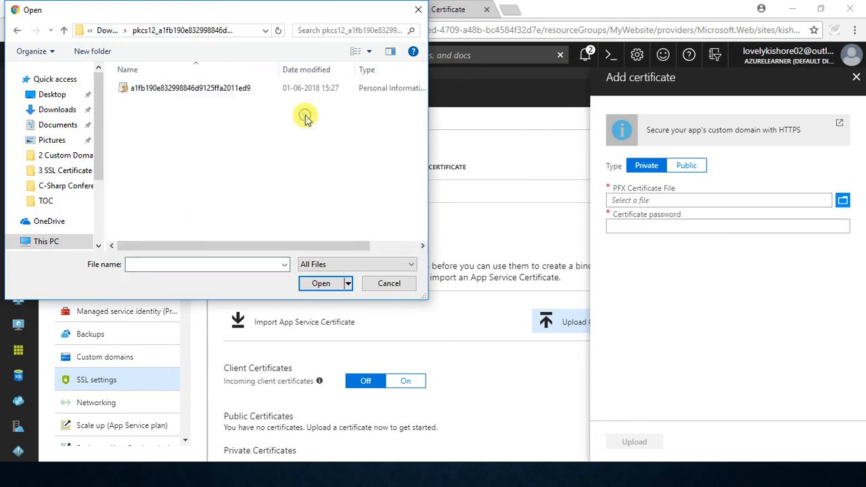
pyautogui.click(233, 94)
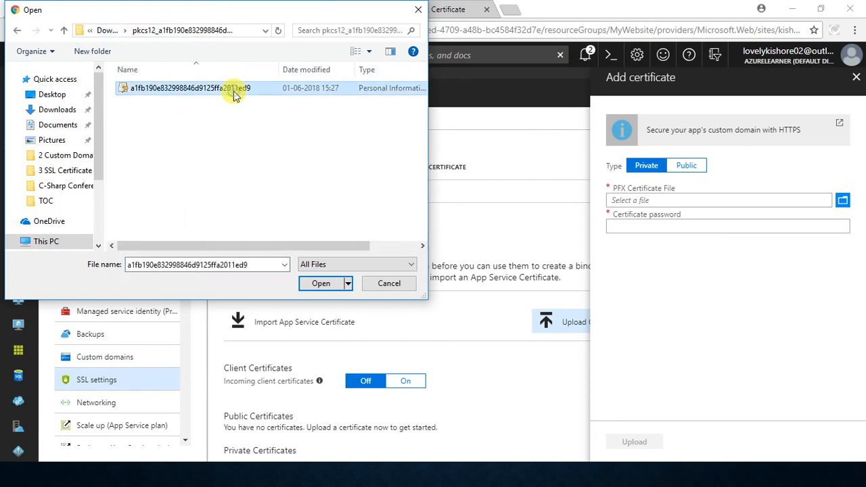
pyautogui.click(320, 284)
# Step: Enter the certificate password, upload the certificate, and check the private certificates list
pyautogui.click(690, 231)
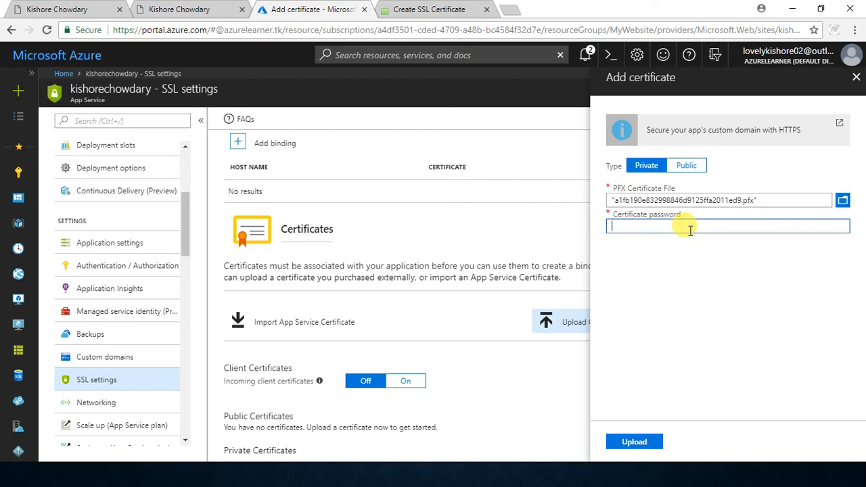
pyautogui.write('•')
pyautogui.click(637, 446)
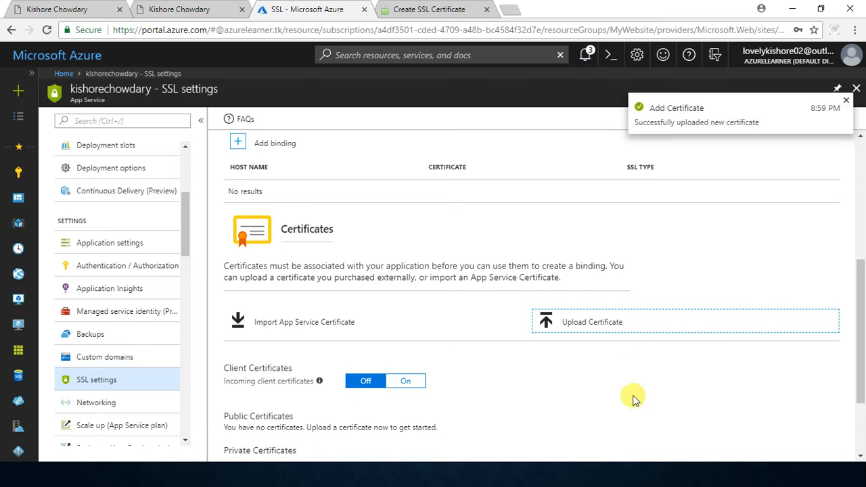
pyautogui.scroll(-2, 624, 344)
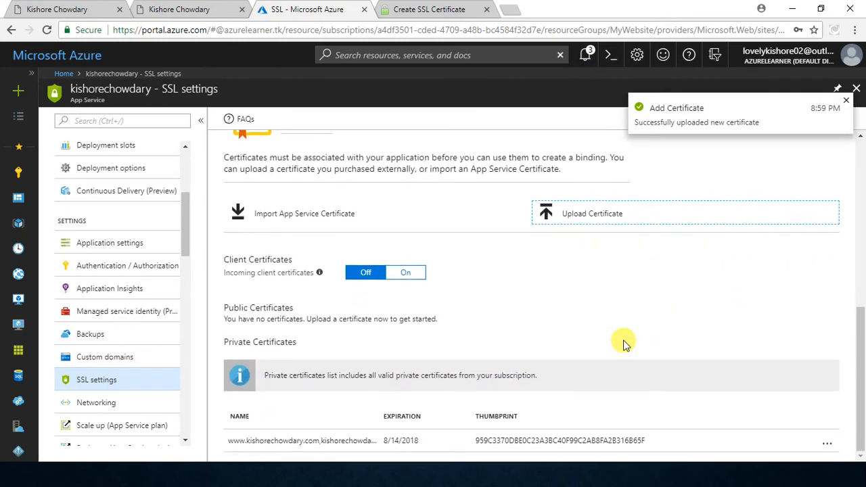
pyautogui.scroll(3, 624, 344)
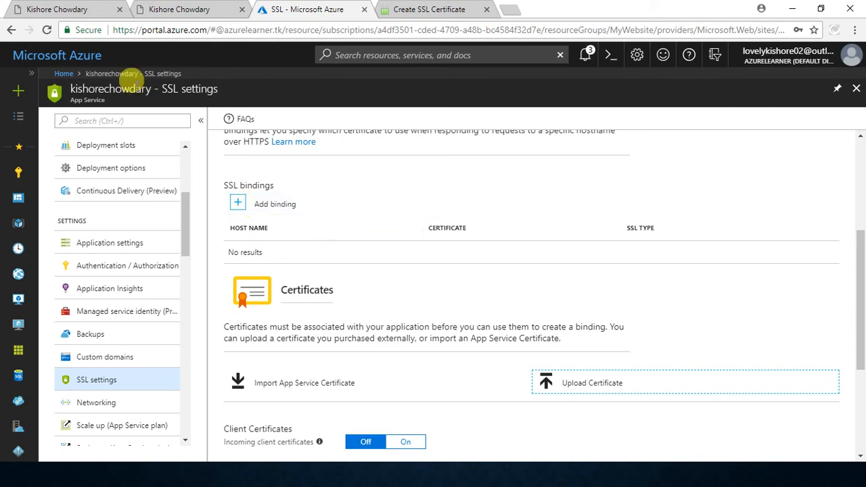
# Step: Start a new SSL binding and choose the www custom domain as its hostname
pyautogui.doubleClick(114, 84)
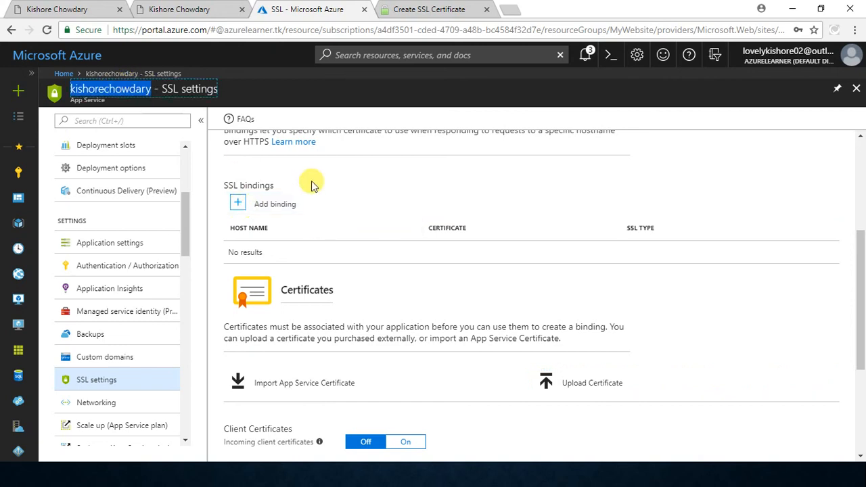
pyautogui.click(238, 207)
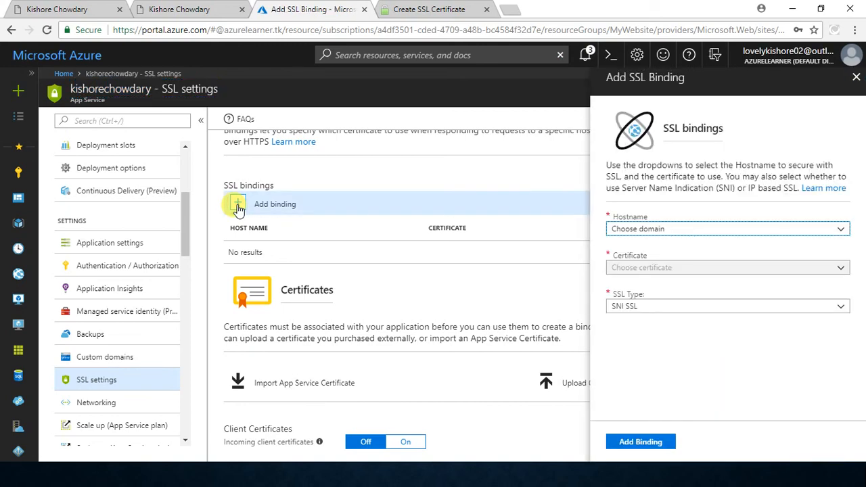
pyautogui.click(691, 232)
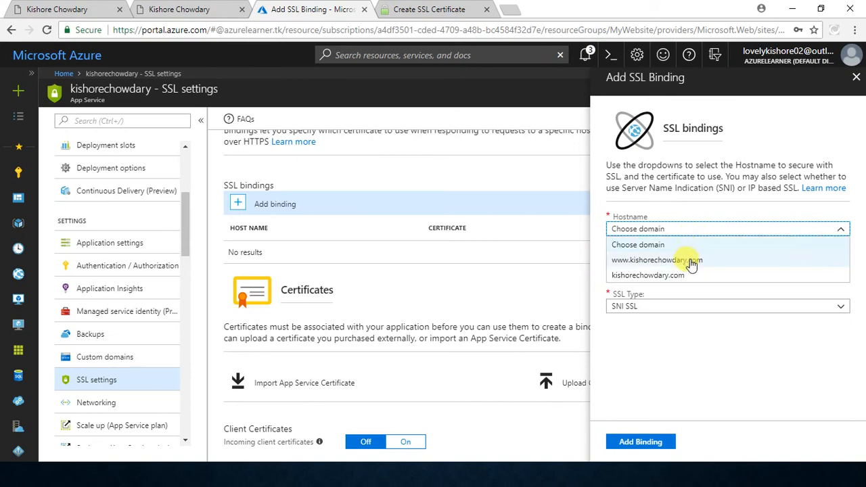
pyautogui.click(691, 263)
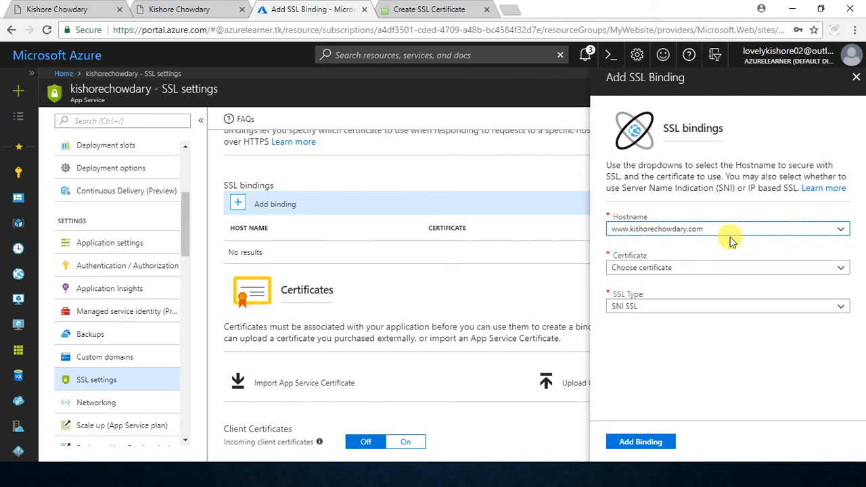
# Step: Examine the certificates offered for the binding, look at the converted certificate file in File Explorer, and return to the Azure portal
pyautogui.click(717, 266)
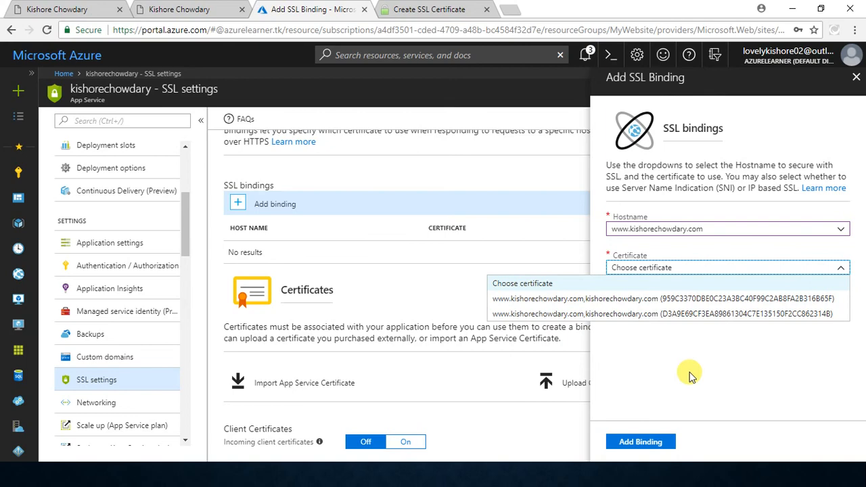
pyautogui.hotkey('alt', 'Tab')
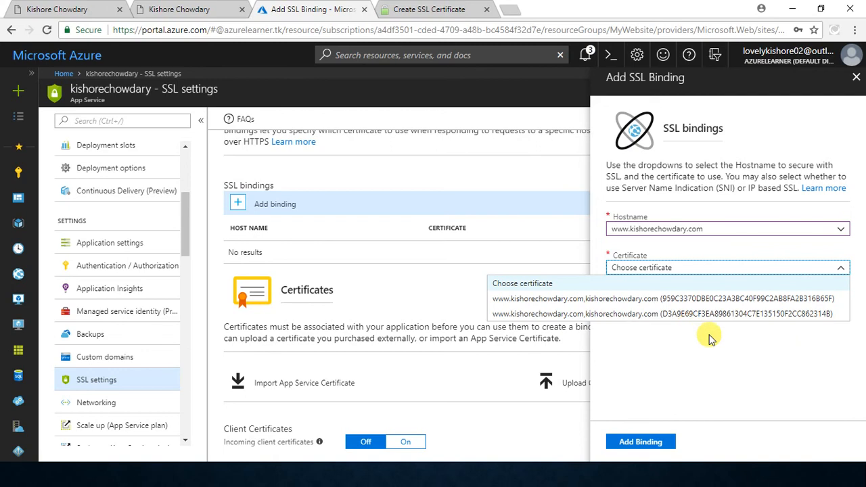
pyautogui.click(711, 337)
pyautogui.click(709, 306)
pyautogui.click(708, 306)
pyautogui.hotkey('alt', 'Tab')
pyautogui.press('Escape')
pyautogui.hotkey('alt', 'Tab')
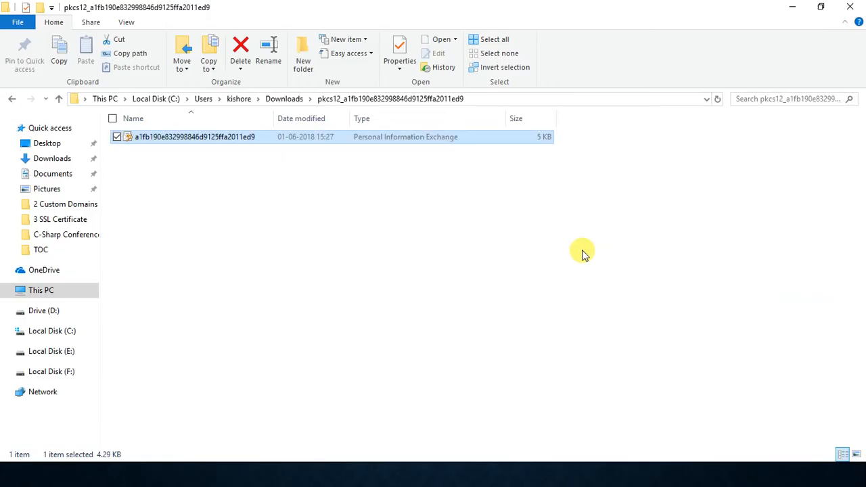
pyautogui.hotkey('alt', 'Tab')
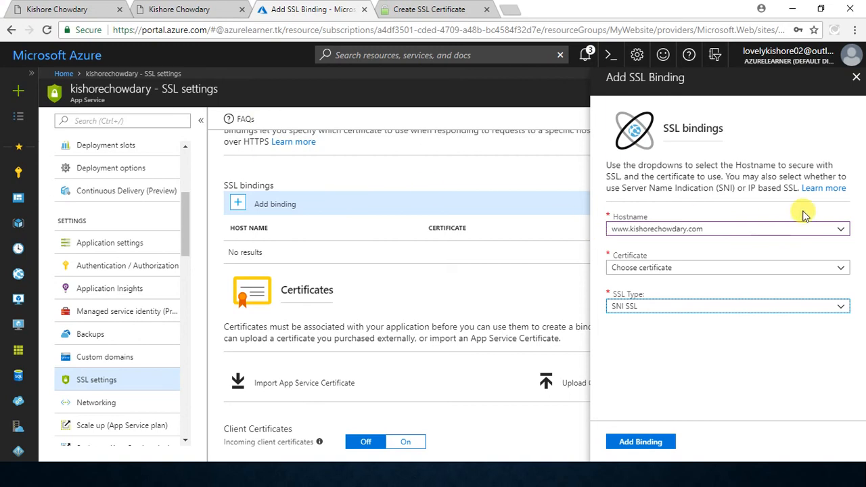
# Step: Open the certificate choices for the www domain's SSL binding
pyautogui.click(761, 269)
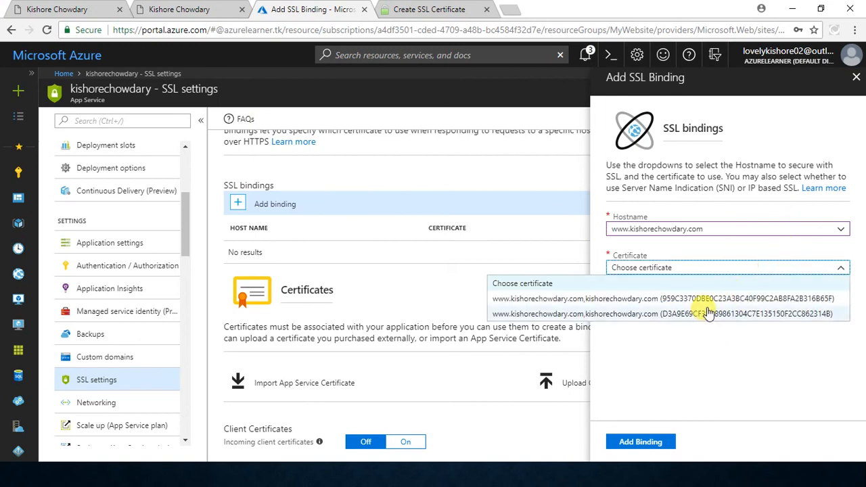
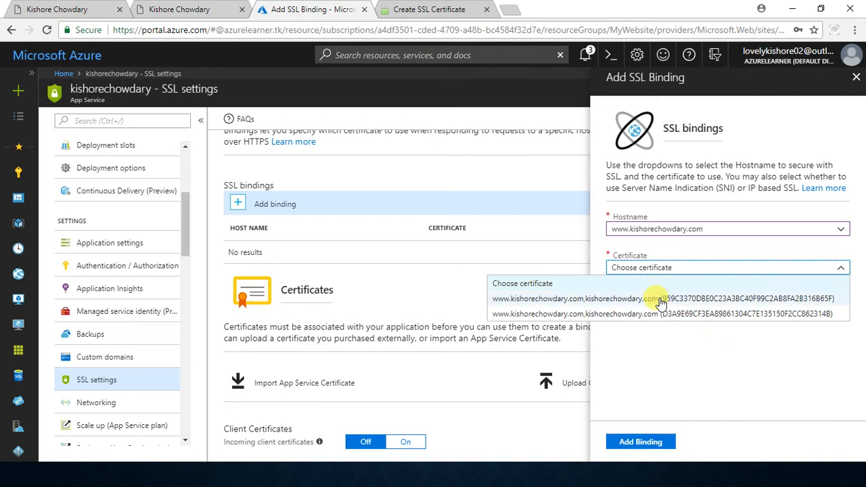
# Step: Glance at the generated certificate page and select the certificate with the thumbprint starting 959C3370 for the www domain's SSL binding
pyautogui.click(442, 9)
pyautogui.scroll(4, 356, 139)
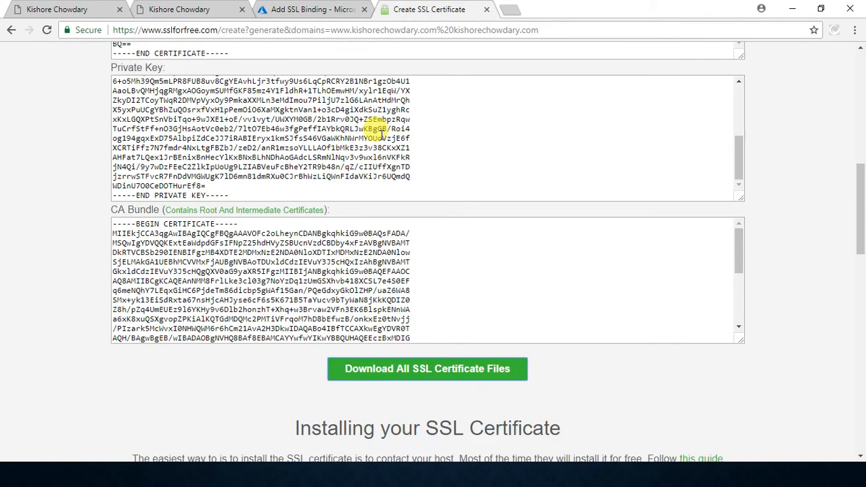
pyautogui.click(298, 6)
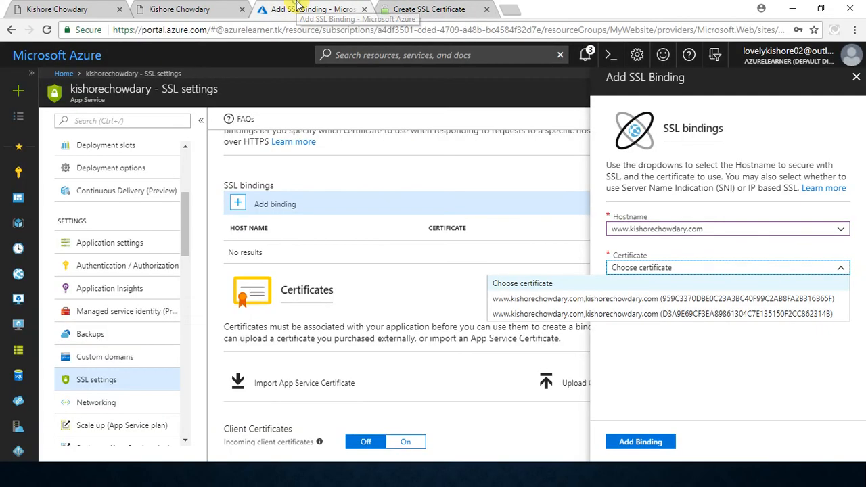
pyautogui.click(662, 300)
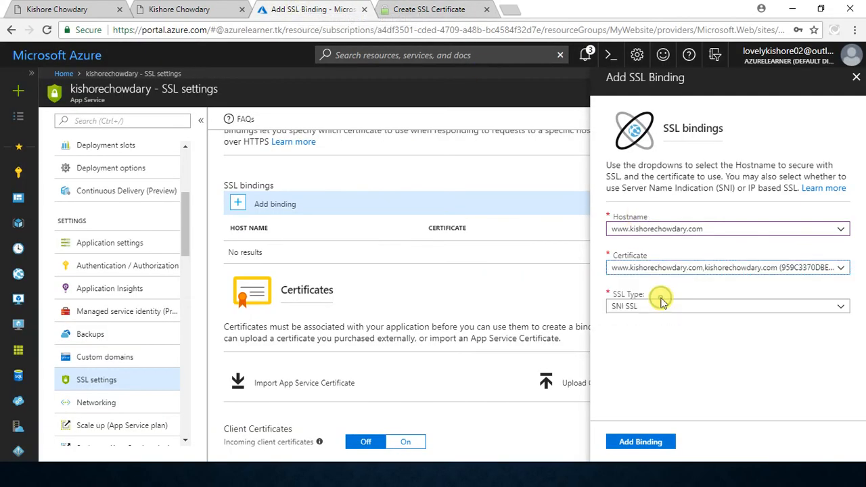
# Step: Set the SSL type to SNI SSL, add the www domain's binding, and check its notification
pyautogui.click(649, 313)
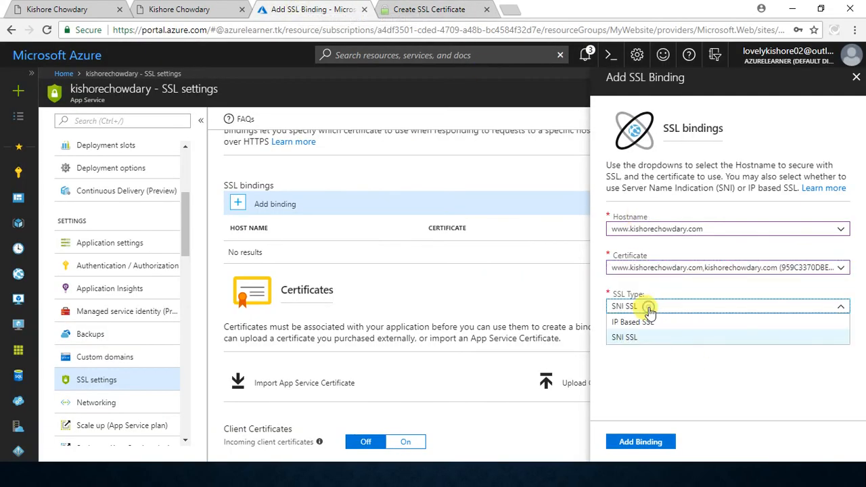
pyautogui.click(655, 324)
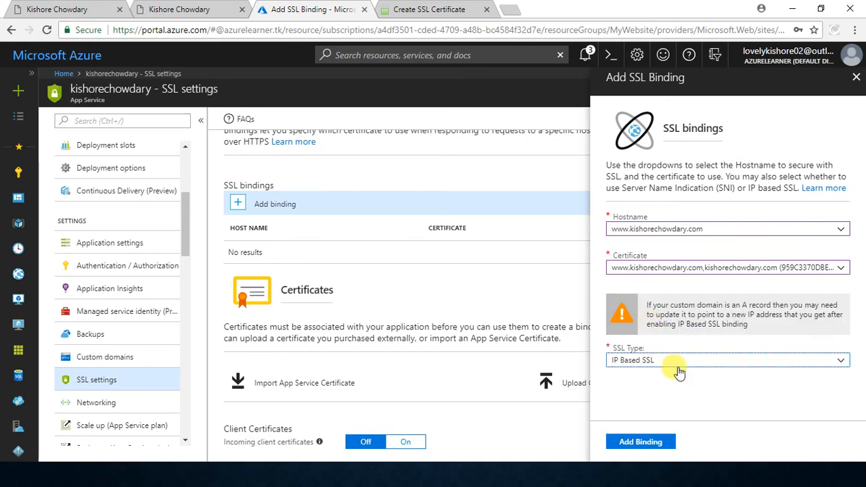
pyautogui.click(672, 360)
pyautogui.click(647, 393)
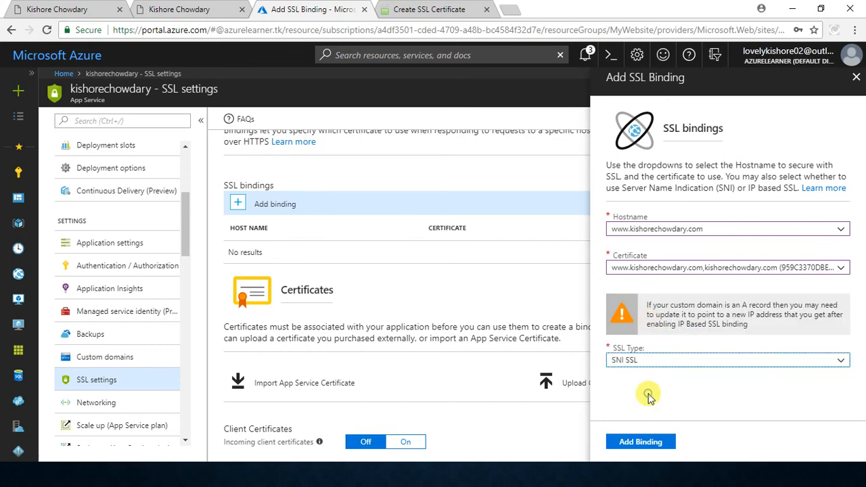
pyautogui.click(622, 442)
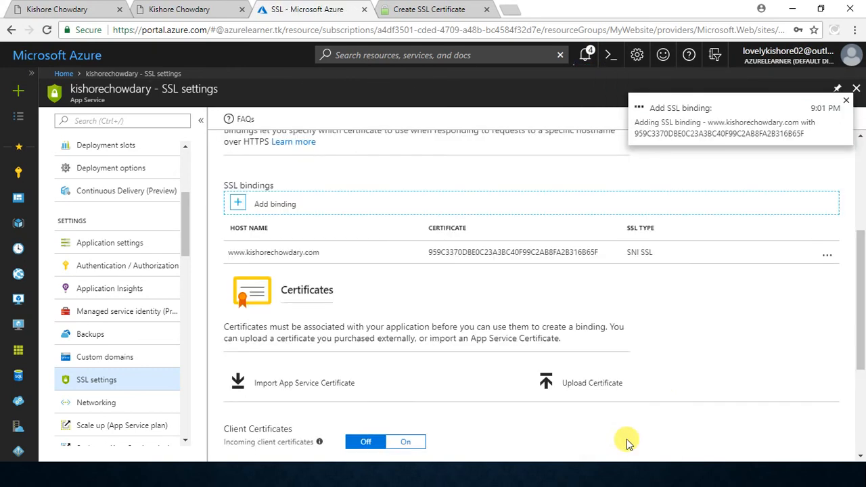
pyautogui.click(586, 55)
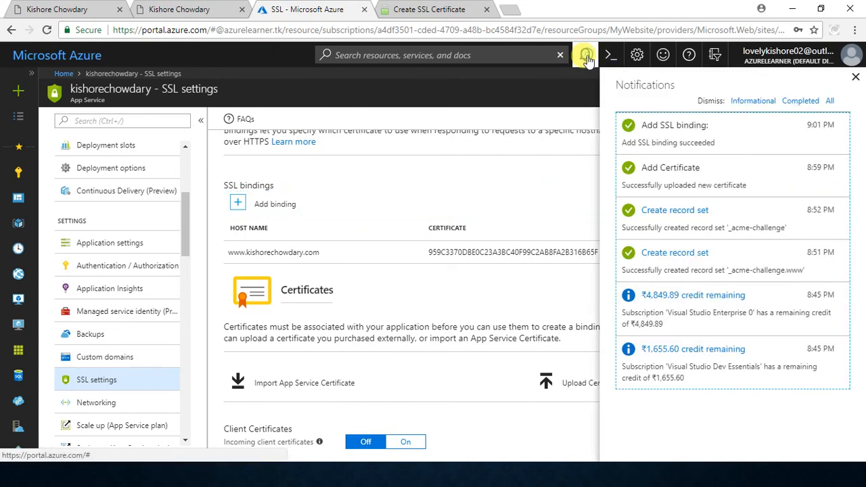
pyautogui.click(586, 55)
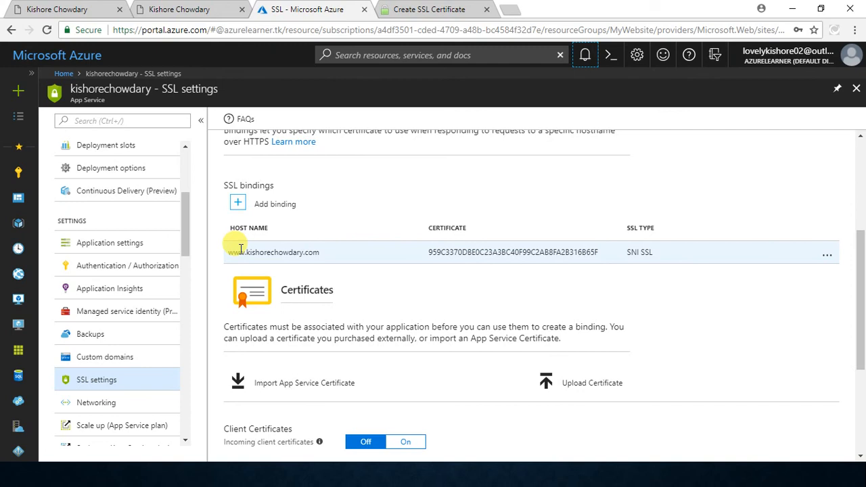
# Step: Add an SNI SSL binding for the root custom domain without www, using the certificate with the thumbprint starting 959C3370
pyautogui.click(264, 211)
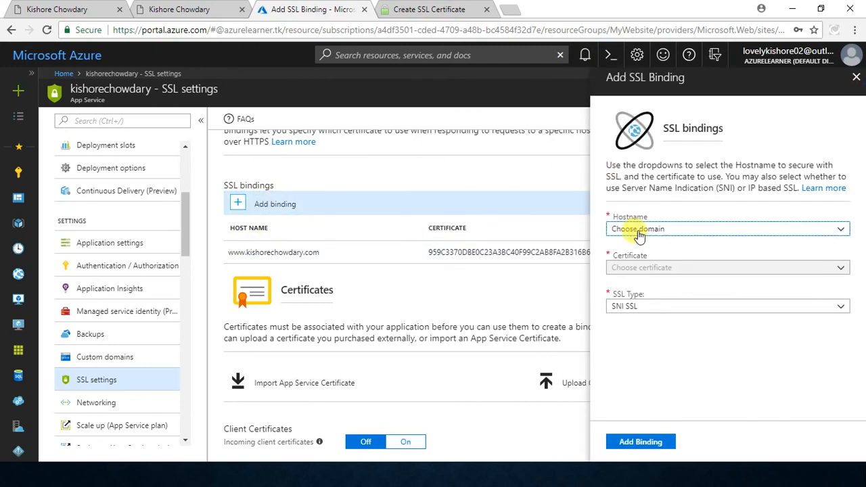
pyautogui.click(639, 231)
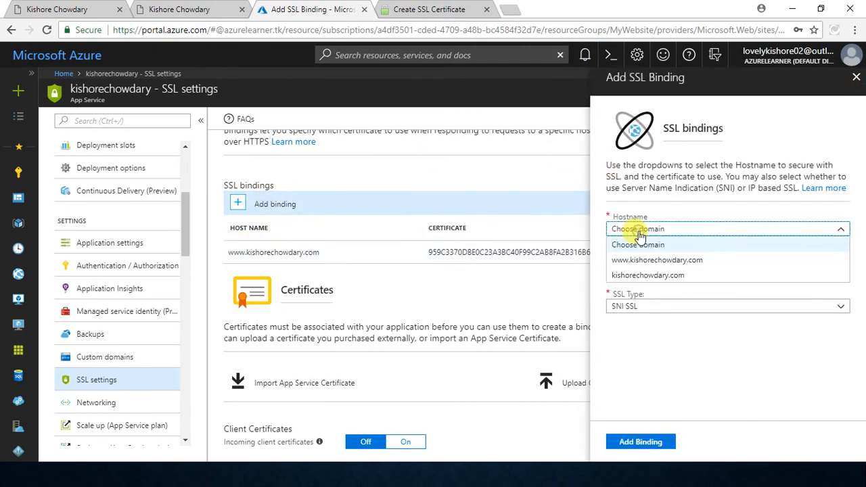
pyautogui.click(644, 277)
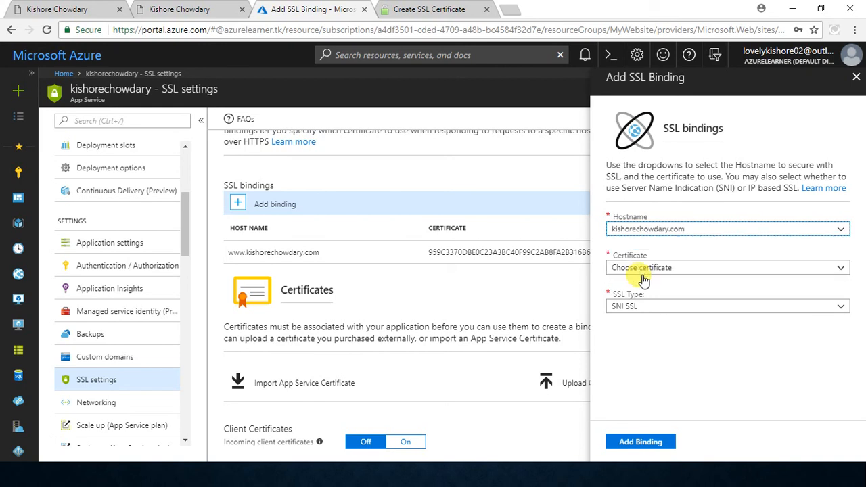
pyautogui.click(685, 266)
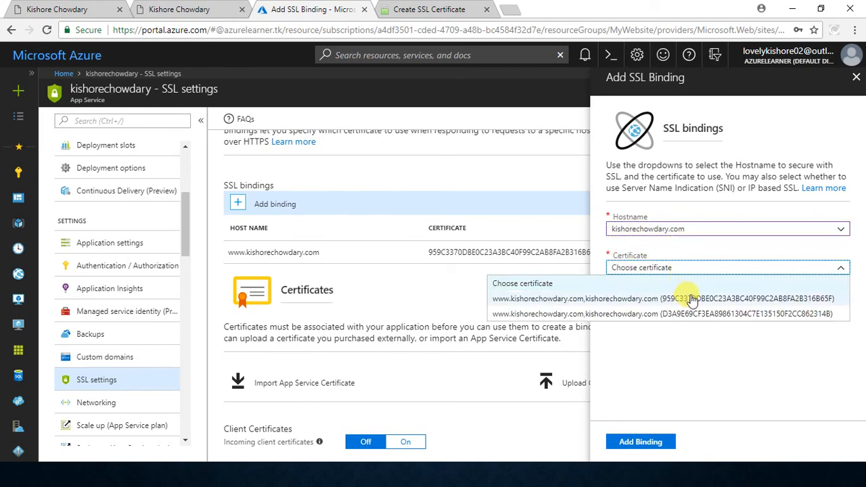
pyautogui.click(691, 298)
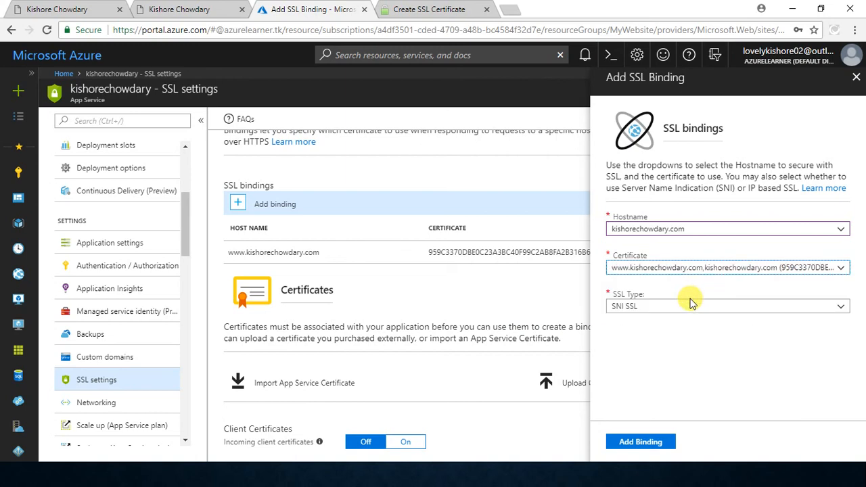
pyautogui.click(662, 442)
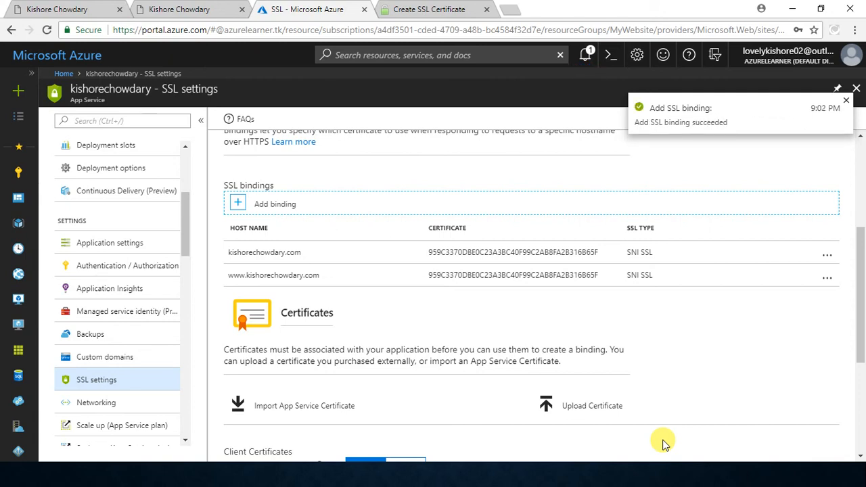
# Step: Compare the expiration dates of the two certificates in the private certificates list
pyautogui.scroll(-3, 657, 357)
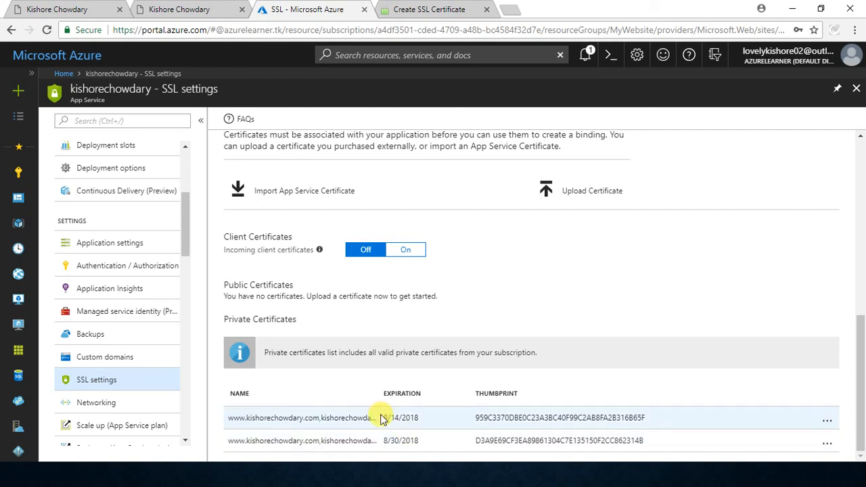
pyautogui.moveTo(381, 421); pyautogui.dragTo(420, 420)
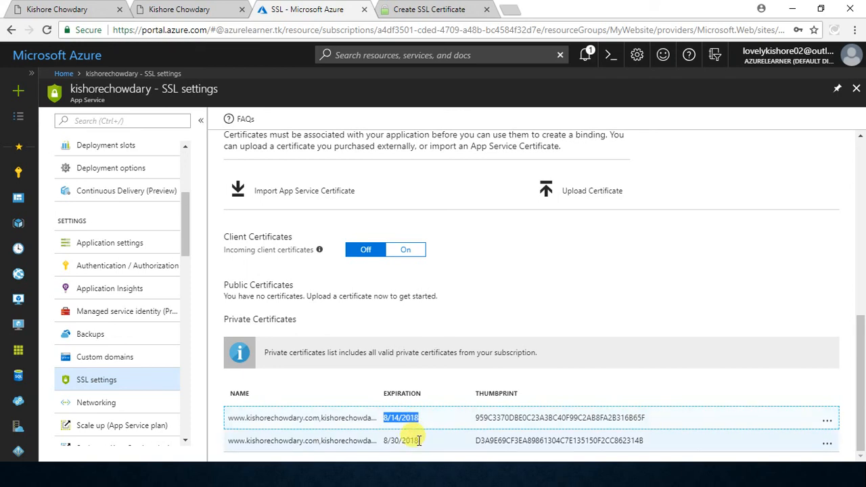
pyautogui.moveTo(420, 444); pyautogui.dragTo(383, 442)
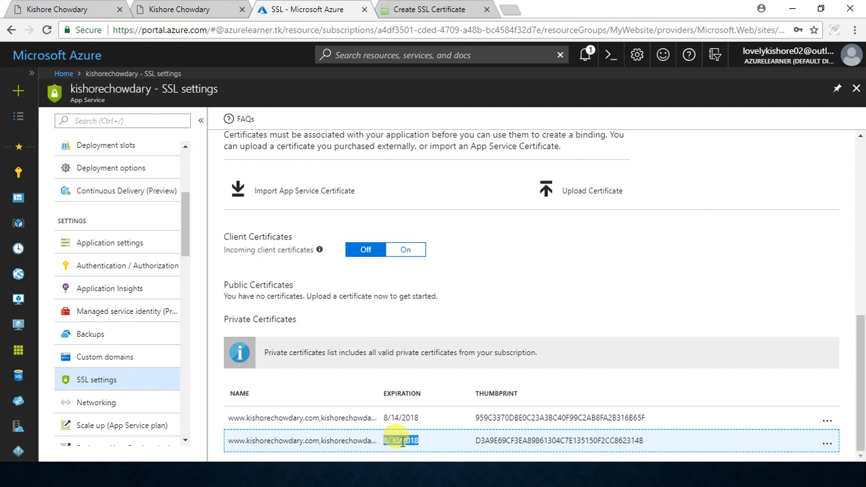
pyautogui.moveTo(420, 422); pyautogui.dragTo(383, 418)
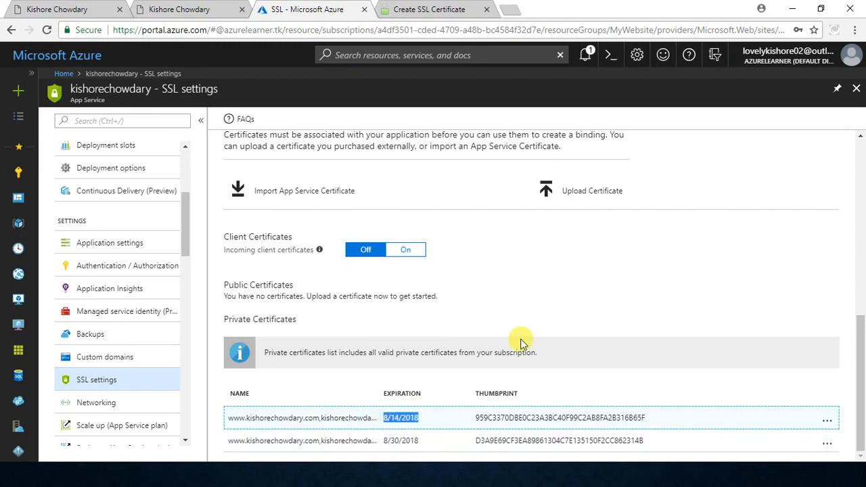
pyautogui.click(635, 290)
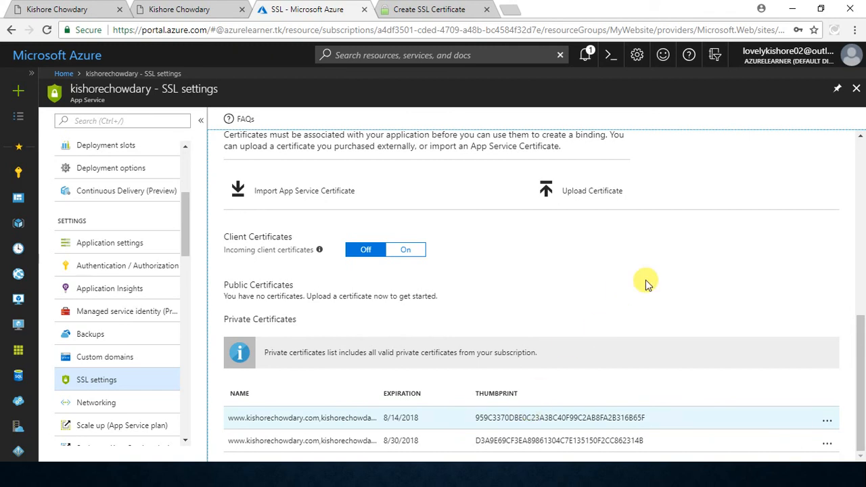
# Step: Turn on HTTPS Only in the SSL configuration, look at the open website tabs, and set HTTPS Only back to Off
pyautogui.scroll(7, 649, 283)
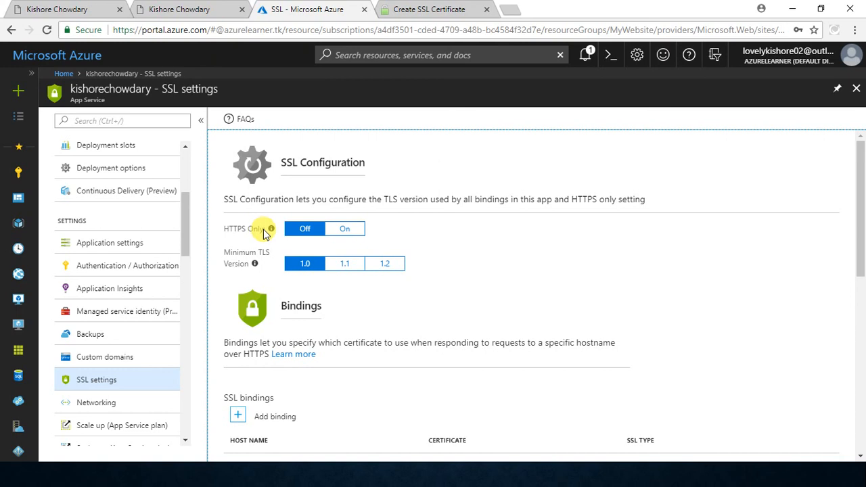
pyautogui.click(344, 230)
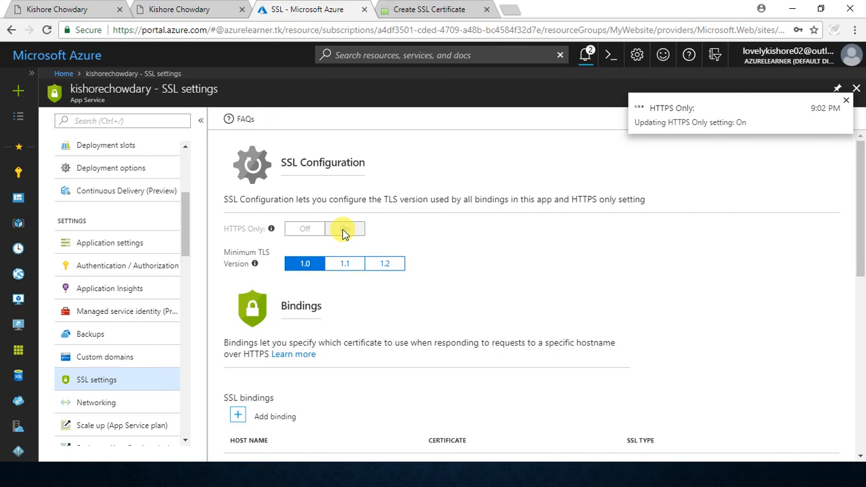
pyautogui.click(203, 8)
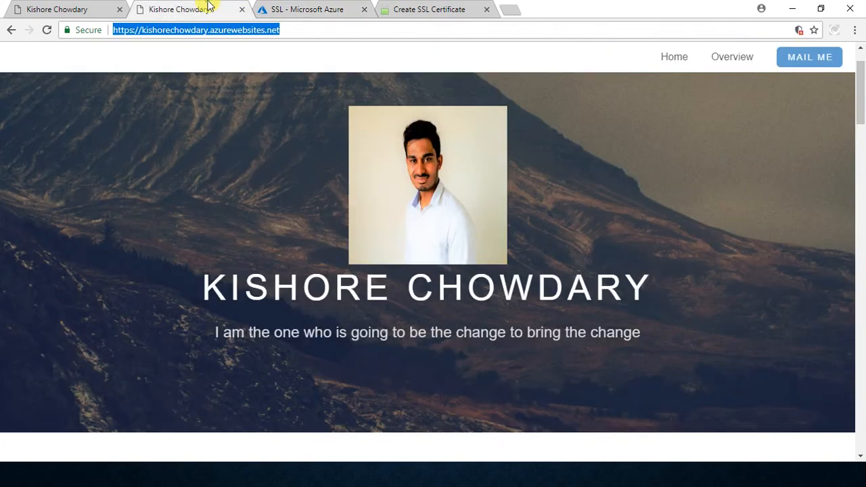
pyautogui.click(107, 8)
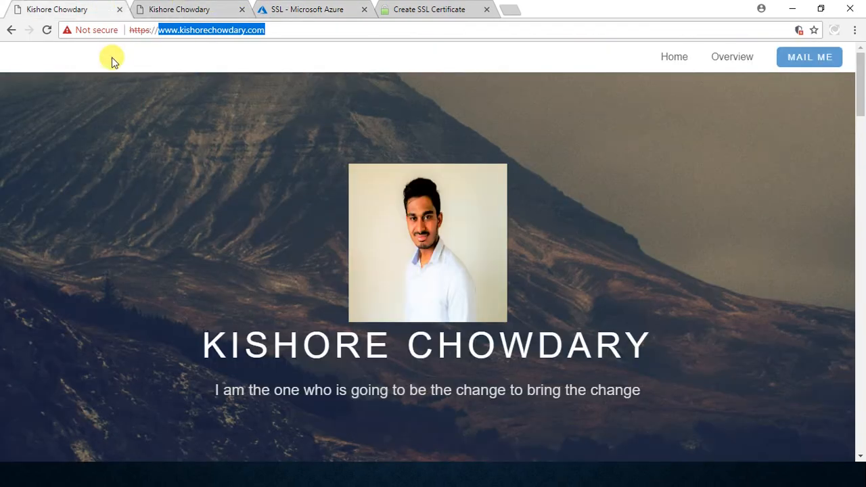
pyautogui.click(151, 31)
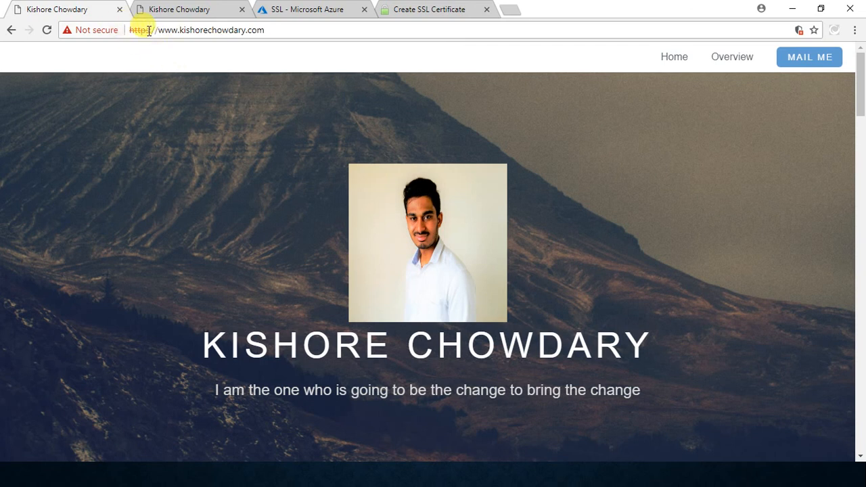
pyautogui.click(201, 8)
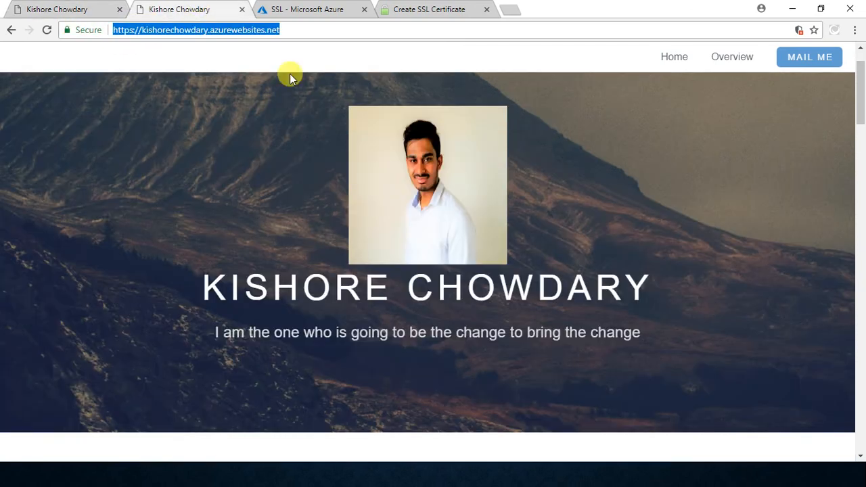
pyautogui.click(291, 9)
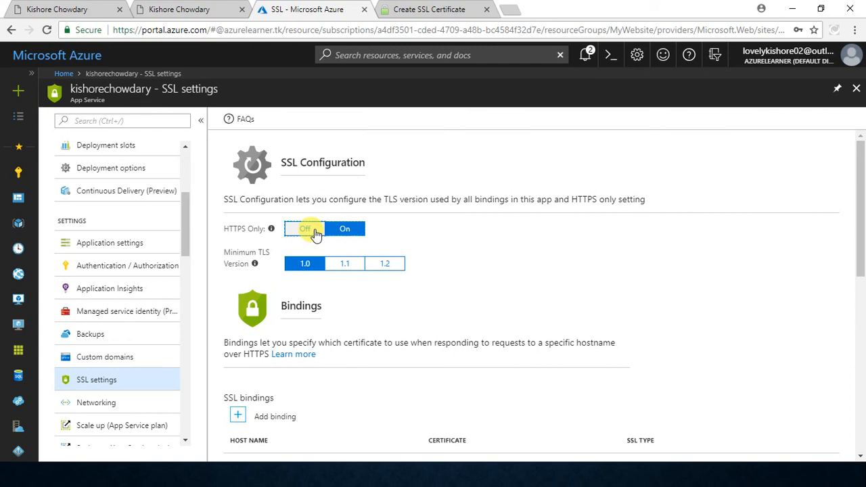
pyautogui.click(306, 229)
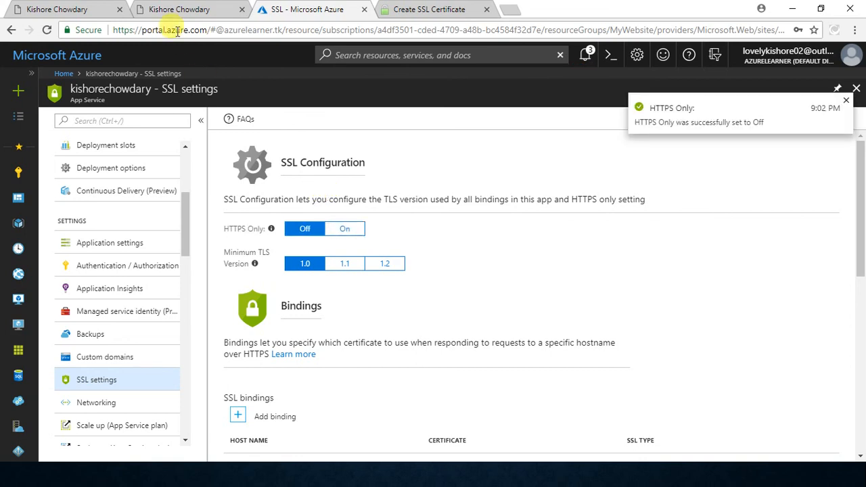
# Step: Reload the website on its www custom domain, check the connection's security, and close that page
pyautogui.click(79, 5)
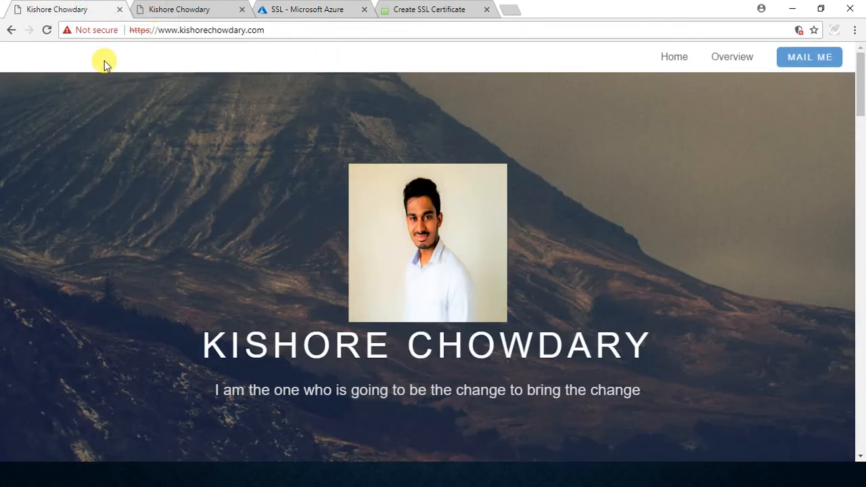
pyautogui.click(53, 31)
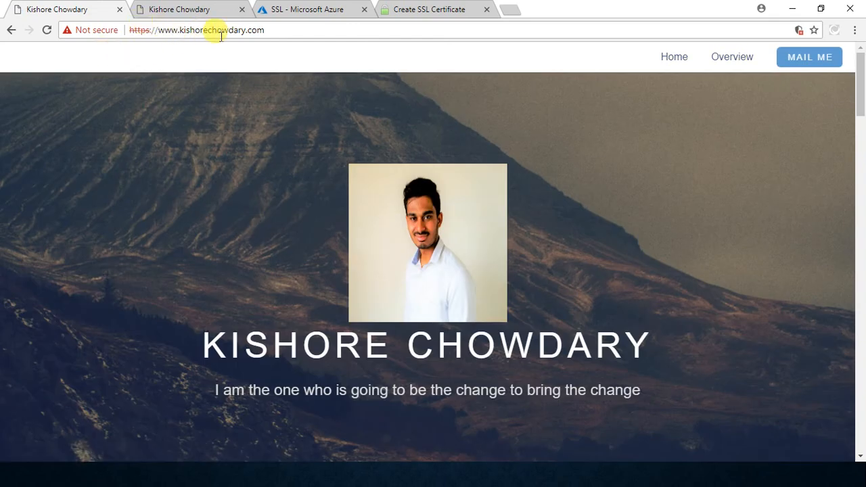
pyautogui.click(119, 9)
# Step: Open the root custom domain without www over HTTPS in a new browser tab and check the connection's security
pyautogui.click(384, 10)
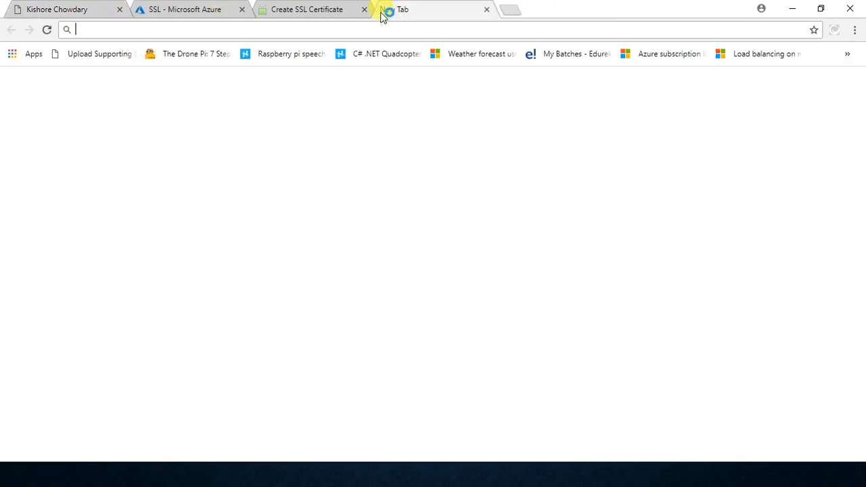
pyautogui.write('htt')
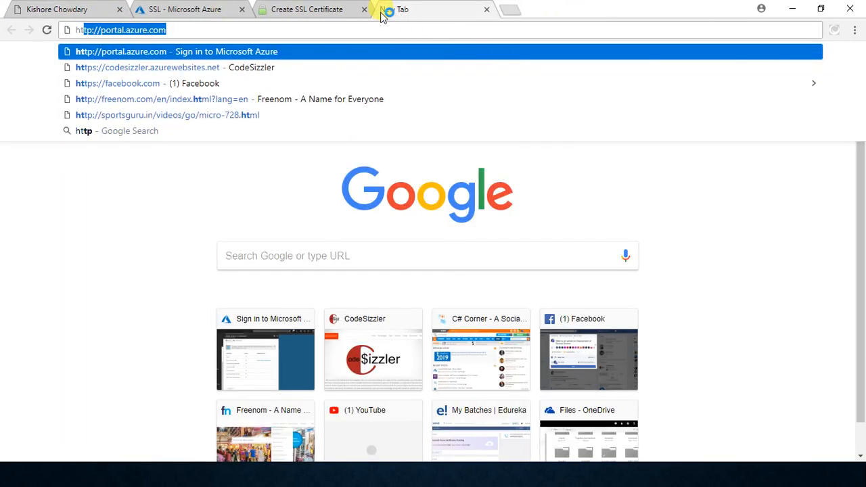
pyautogui.write('ps://')
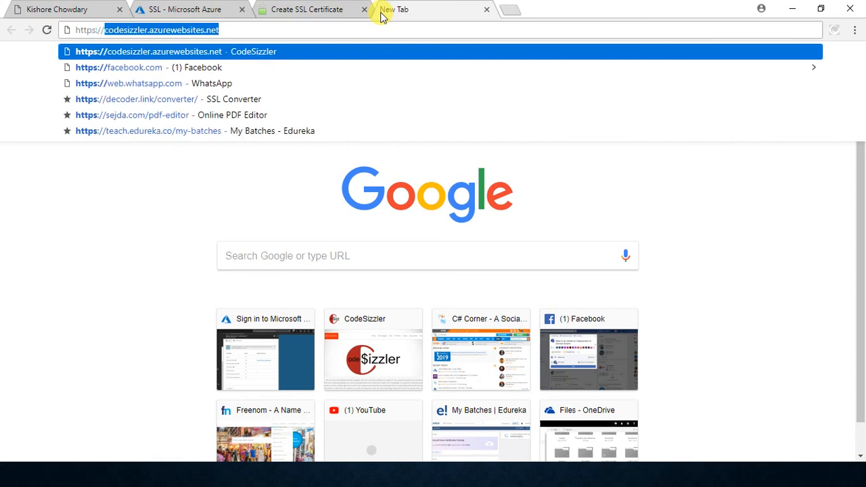
pyautogui.write('ki')
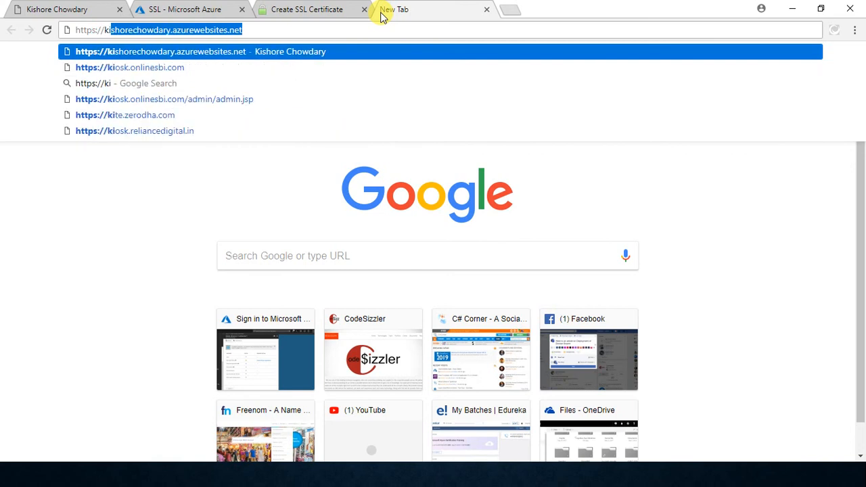
pyautogui.press('Right')
pyautogui.write('//')
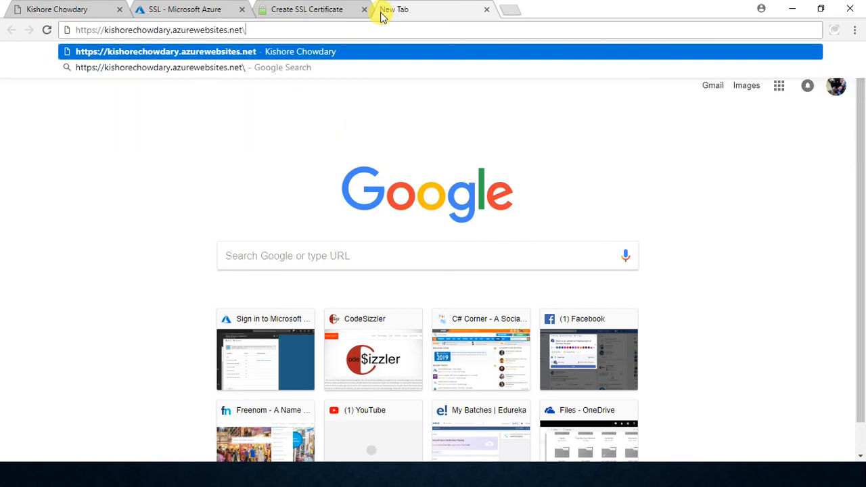
pyautogui.press('BackSpace')
pyautogui.press('BackSpace')
pyautogui.press('BackSpace')
pyautogui.press('BackSpace')
pyautogui.press('BackSpace')
pyautogui.press('BackSpace')
pyautogui.press('BackSpace')
pyautogui.press('BackSpace')
pyautogui.press('BackSpace')
pyautogui.press('BackSpace')
pyautogui.press('BackSpace')
pyautogui.press('BackSpace')
pyautogui.press('BackSpace')
pyautogui.press('BackSpace')
pyautogui.press('BackSpace')
pyautogui.press('BackSpace')
pyautogui.press('BackSpace')
pyautogui.press('BackSpace')
pyautogui.press('BackSpace')
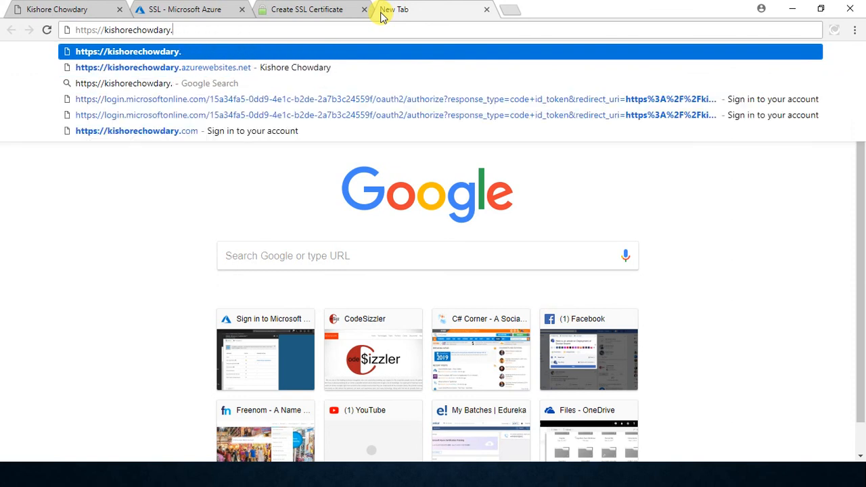
pyautogui.write('com')
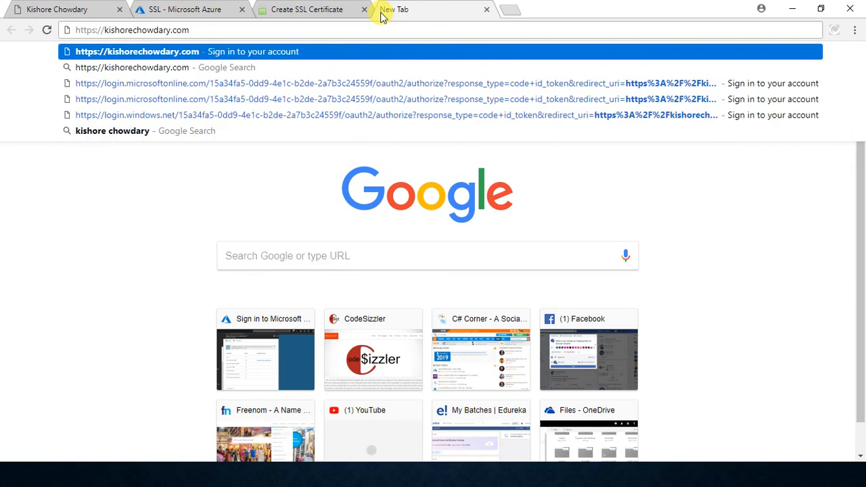
pyautogui.press('Return')
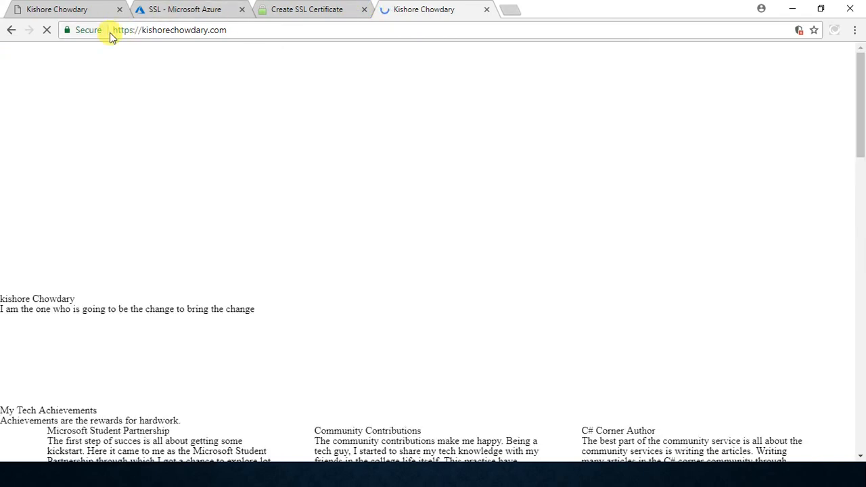
pyautogui.click(93, 31)
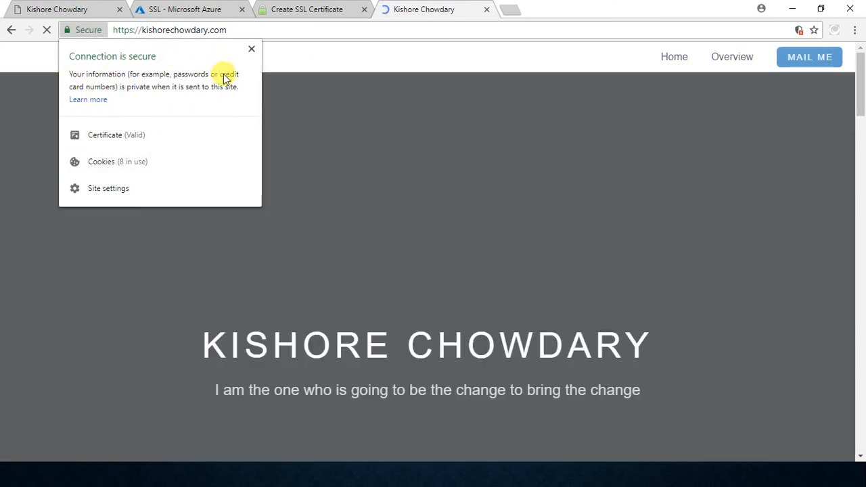
pyautogui.click(251, 50)
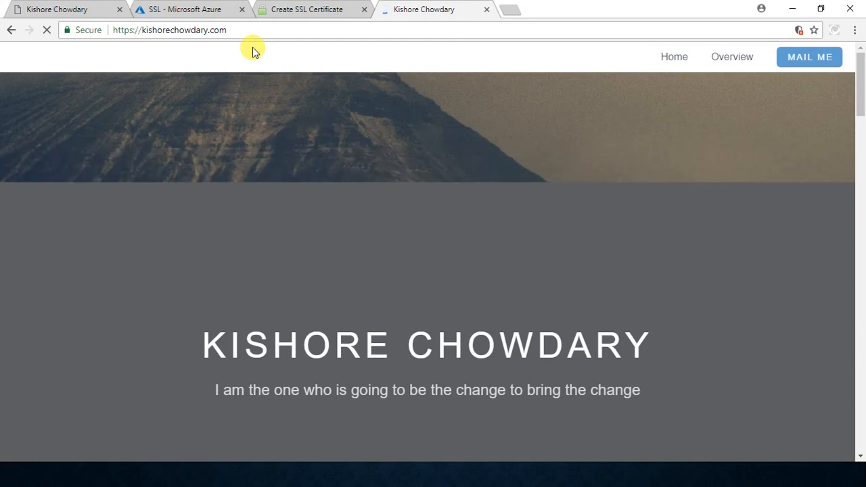
# Step: Load the root custom domain over plain HTTP instead of HTTPS and check the connection's security
pyautogui.click(134, 30)
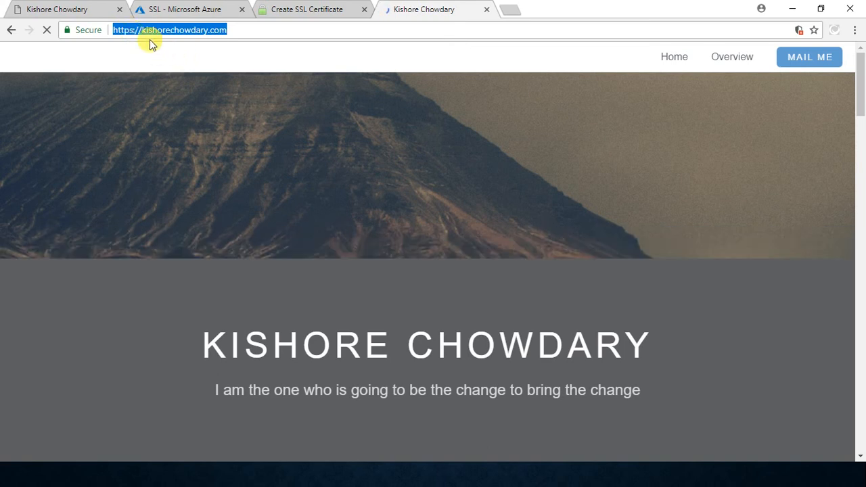
pyautogui.press('Home')
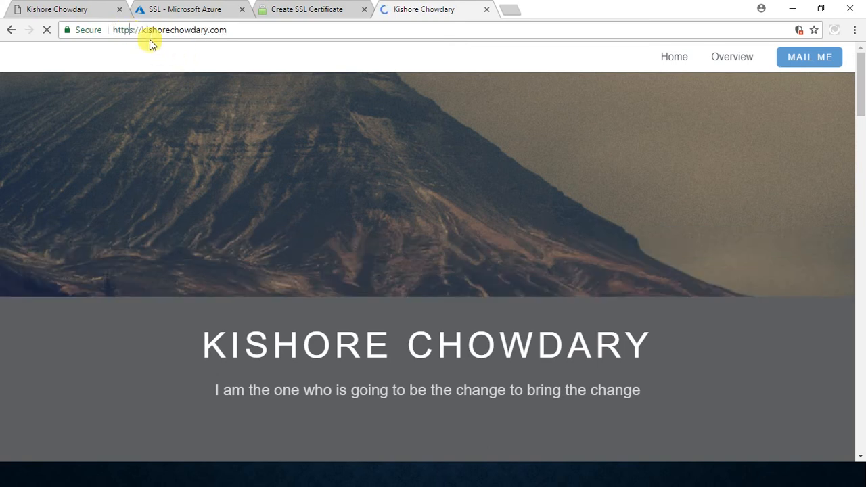
pyautogui.press('BackSpace')
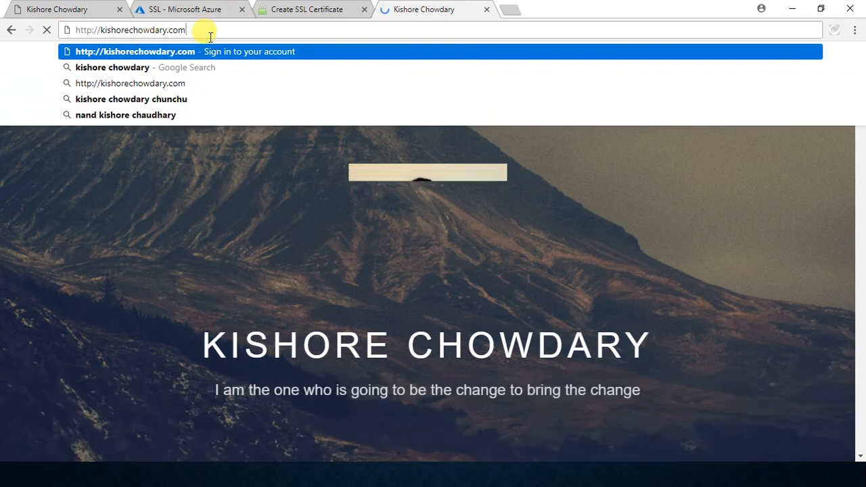
pyautogui.press('Return')
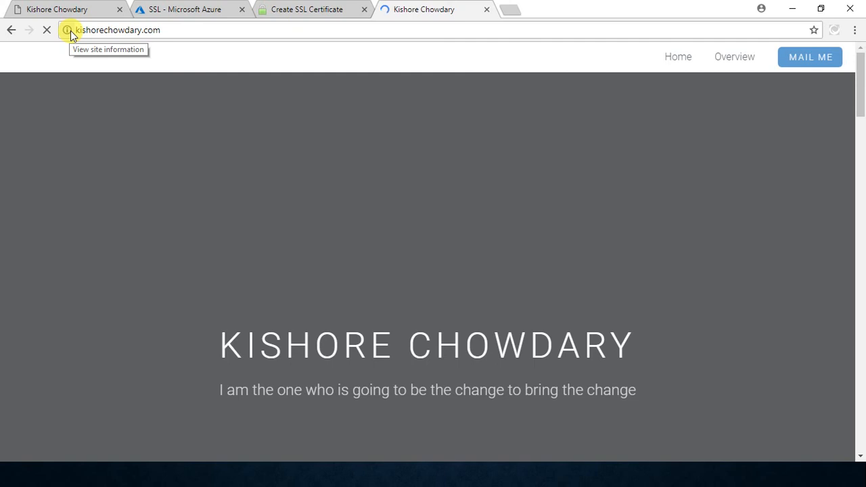
pyautogui.click(67, 30)
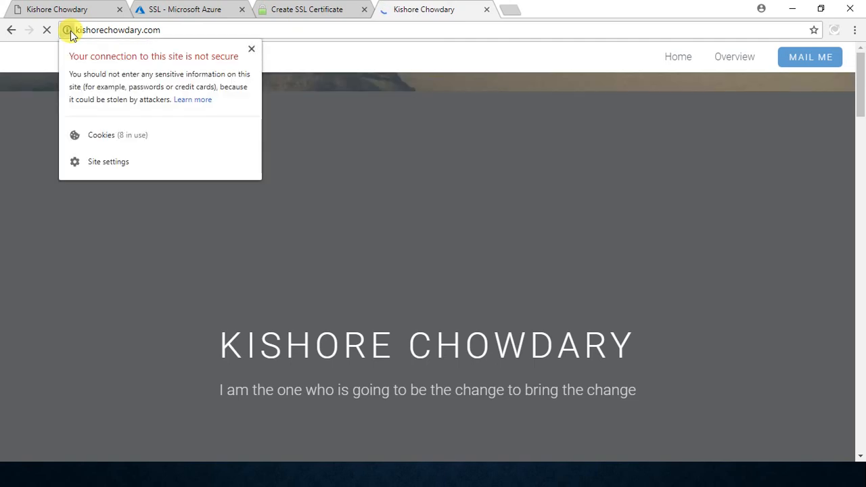
pyautogui.click(168, 30)
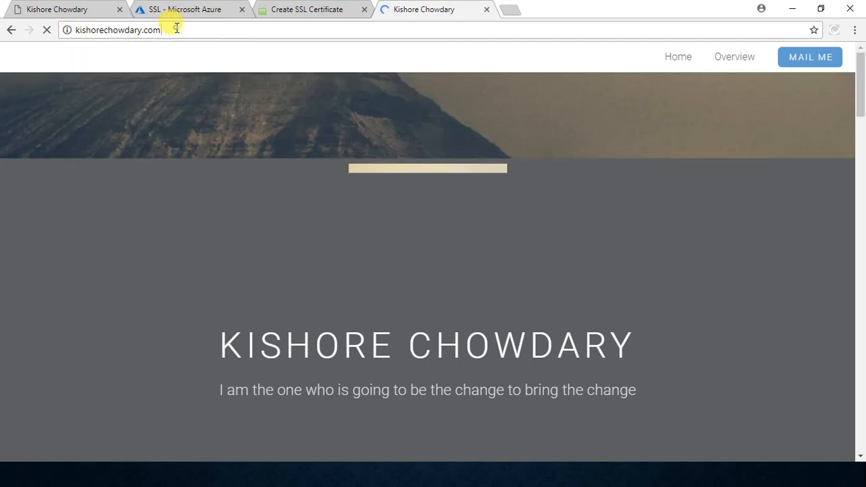
# Step: Look at the azurewebsites.net page for comparison and check the site information of the root domain's HTTP page again
pyautogui.click(73, 7)
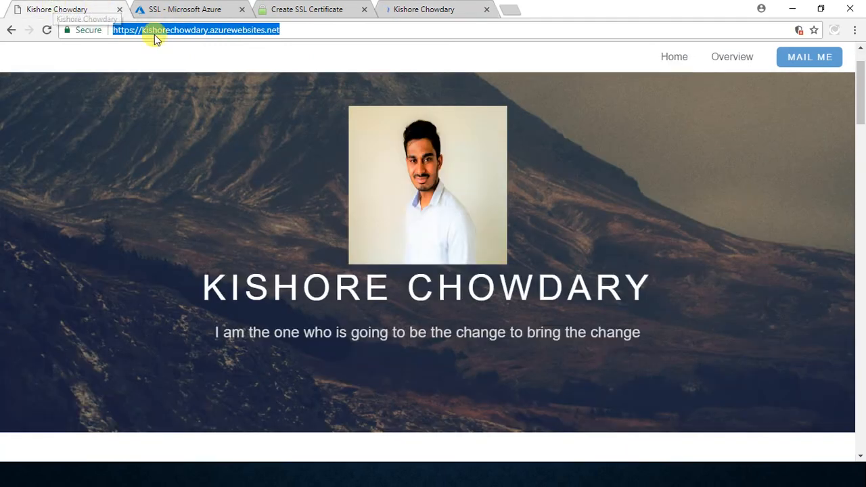
pyautogui.click(179, 5)
pyautogui.click(454, 7)
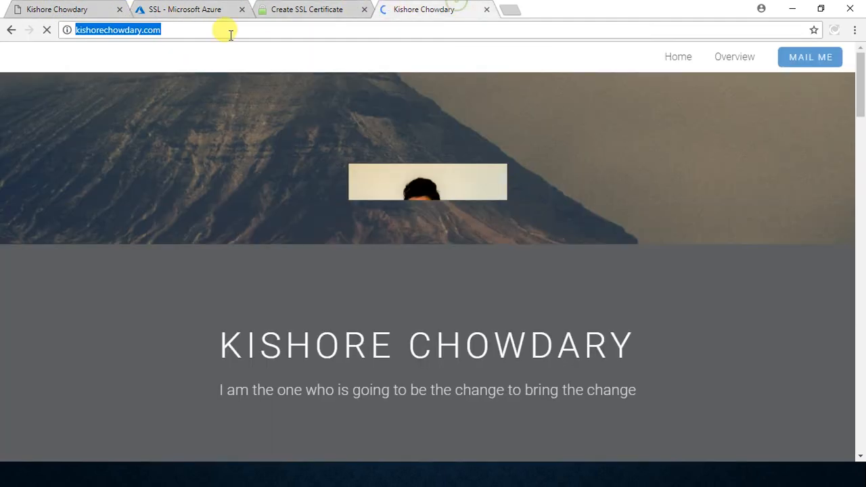
pyautogui.click(163, 29)
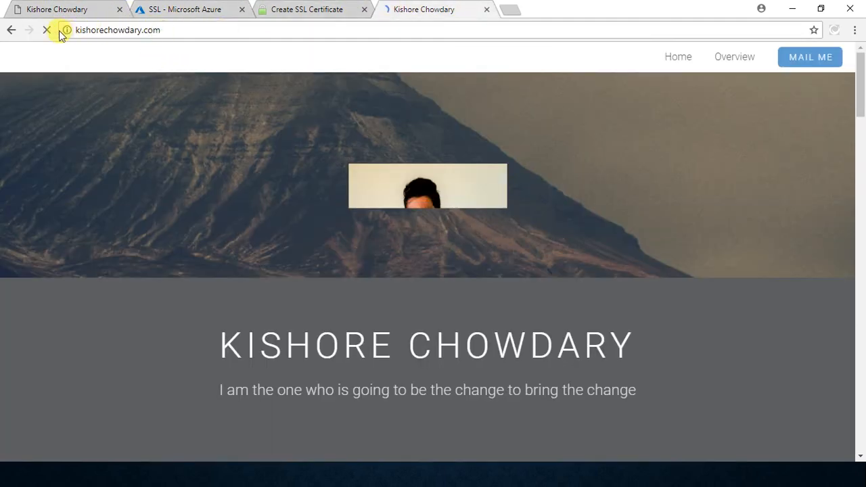
pyautogui.click(67, 30)
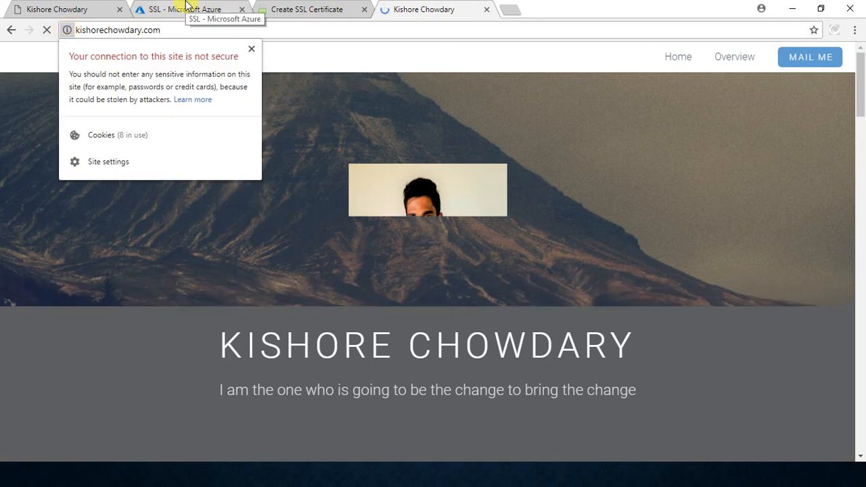
# Step: Turn on HTTPS Only in the web app's SSL configuration and check the update's progress in the notifications
pyautogui.click(188, 8)
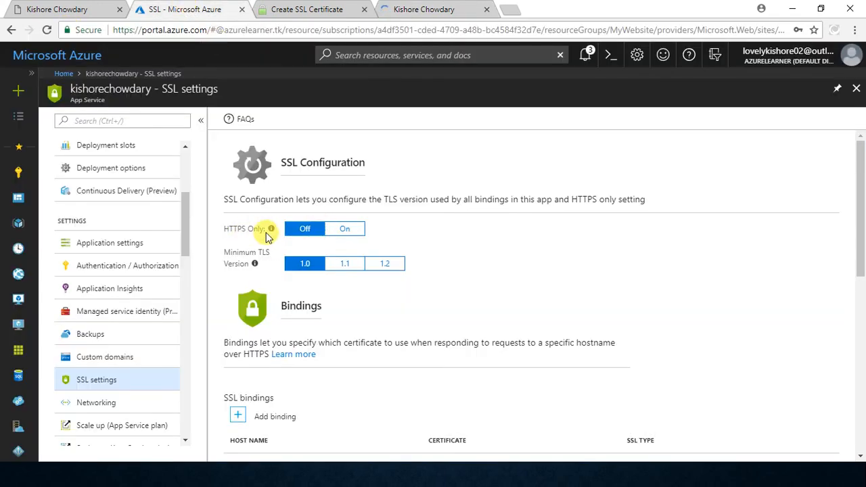
pyautogui.click(343, 230)
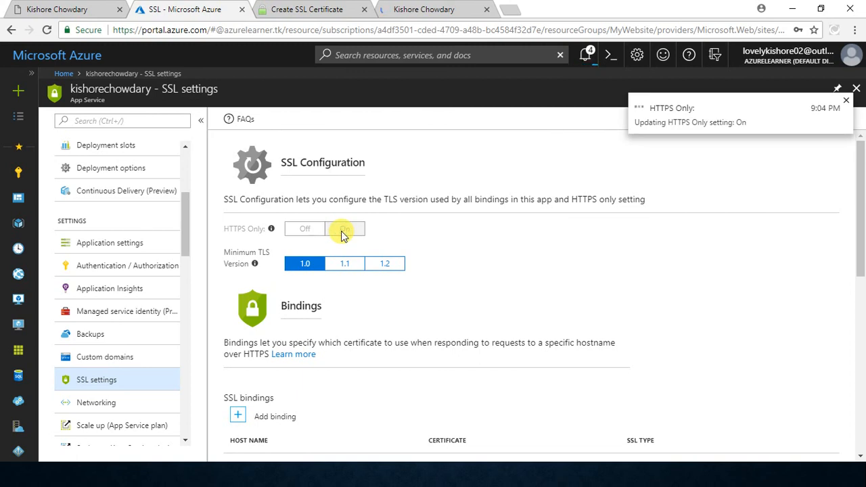
pyautogui.click(586, 52)
pyautogui.click(426, 9)
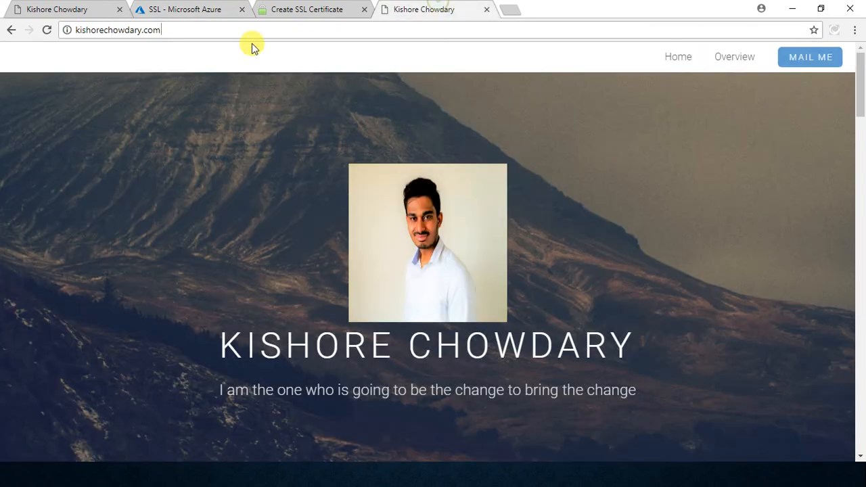
pyautogui.click(165, 30)
pyautogui.press('Home')
pyautogui.write('http://')
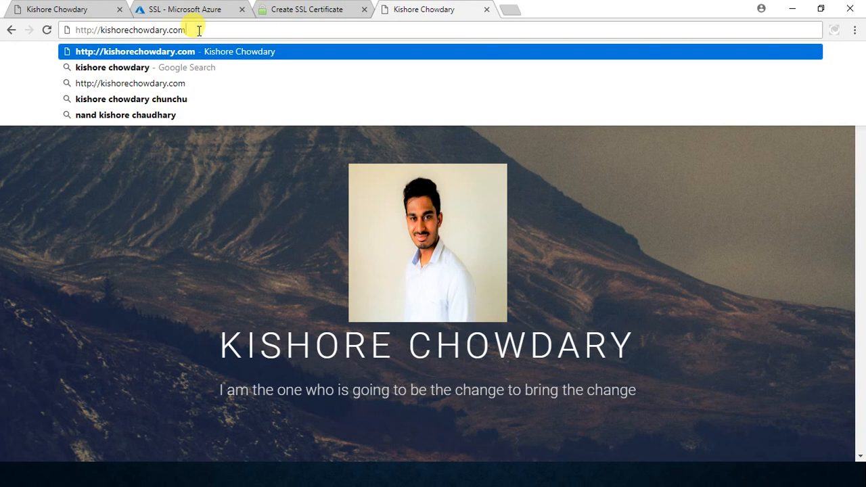
pyautogui.press('Return')
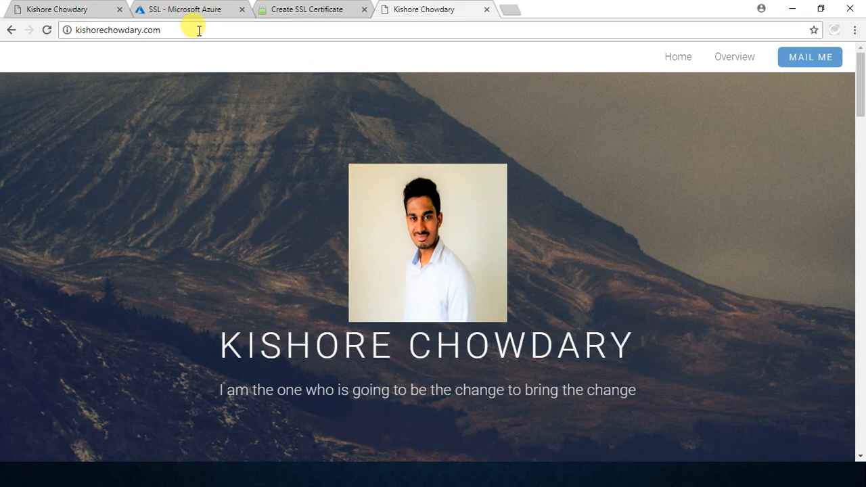
pyautogui.click(488, 10)
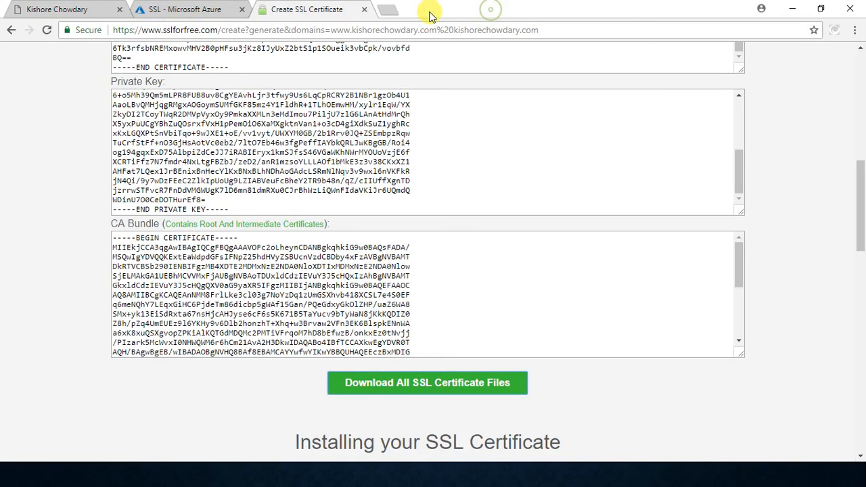
pyautogui.click(396, 11)
pyautogui.write('h')
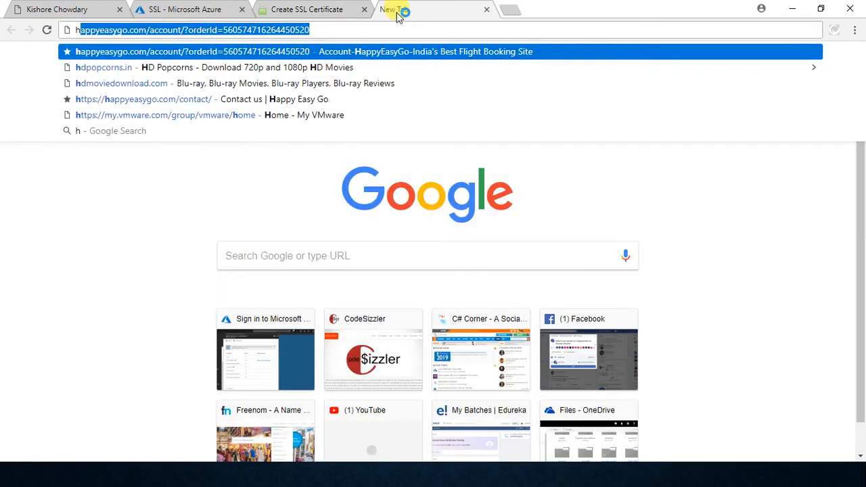
pyautogui.write('ttp')
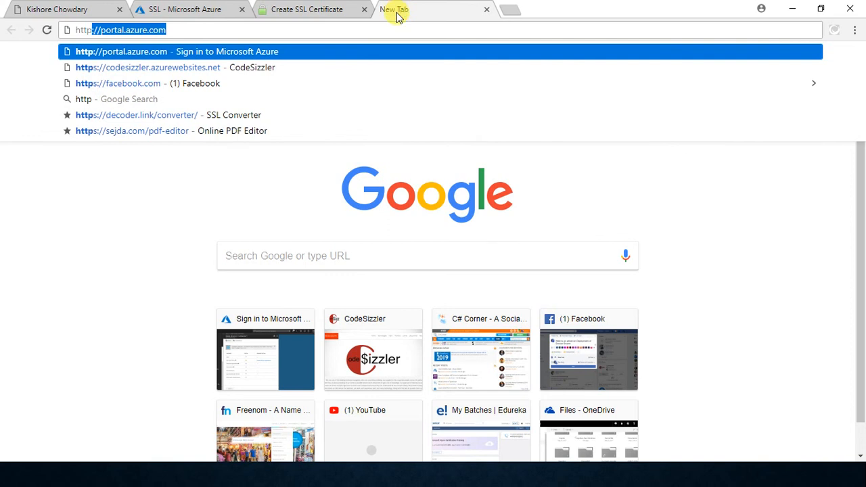
pyautogui.write('://kis')
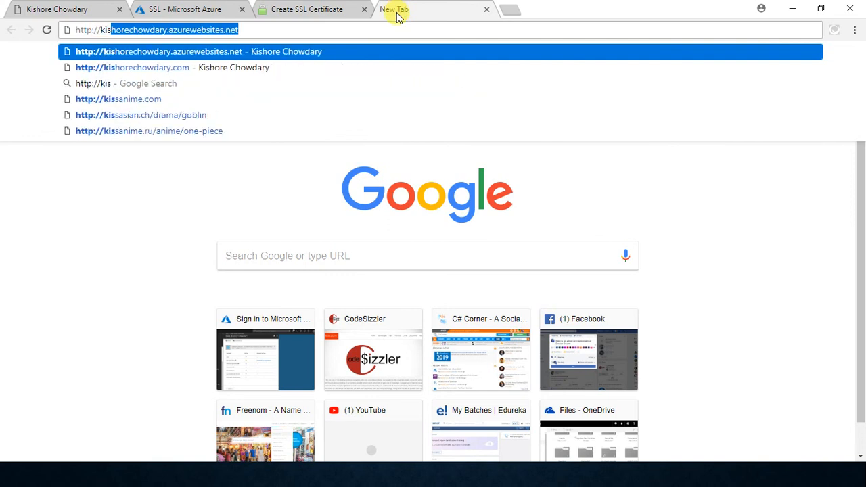
pyautogui.press('Down')
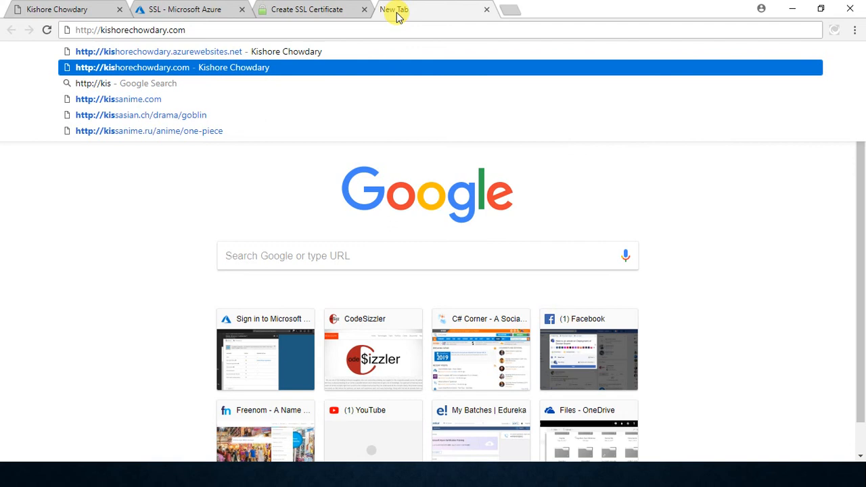
pyautogui.press('Return')
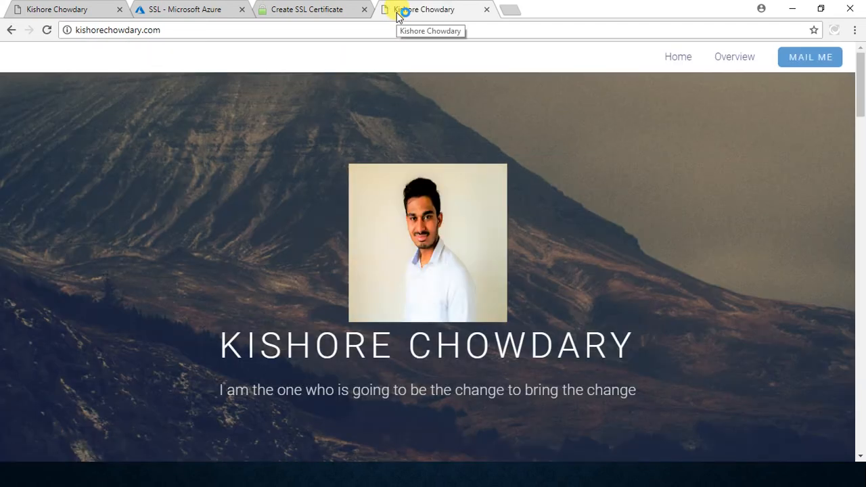
pyautogui.click(68, 30)
pyautogui.click(69, 30)
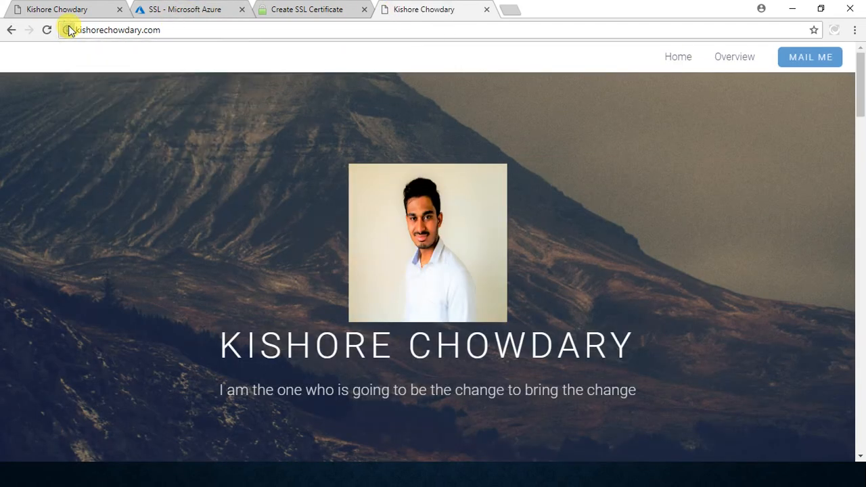
# Step: Check the Azure portal notifications for the HTTPS Only update and reload the root domain's HTTP page
pyautogui.click(222, 7)
pyautogui.click(583, 60)
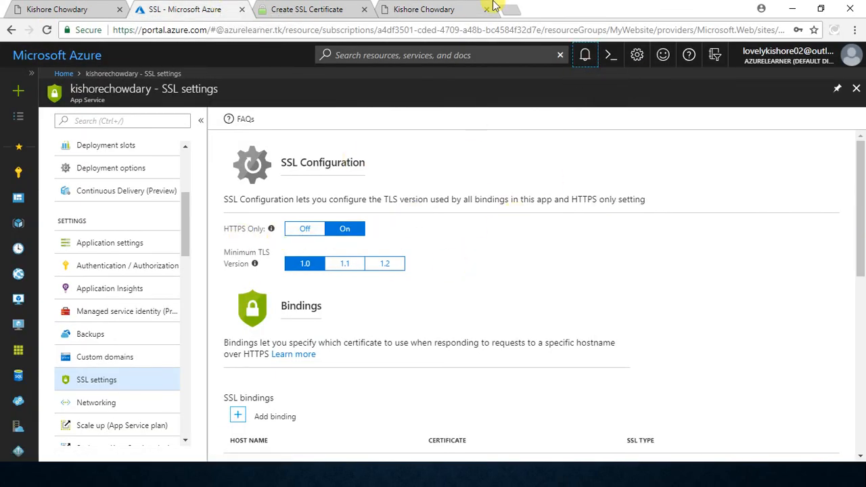
pyautogui.click(492, 7)
pyautogui.click(45, 30)
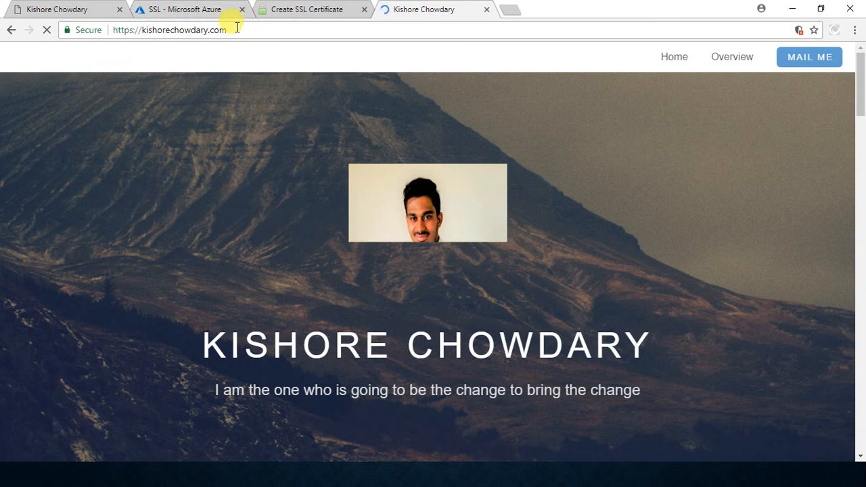
pyautogui.click(512, 10)
pyautogui.write('h')
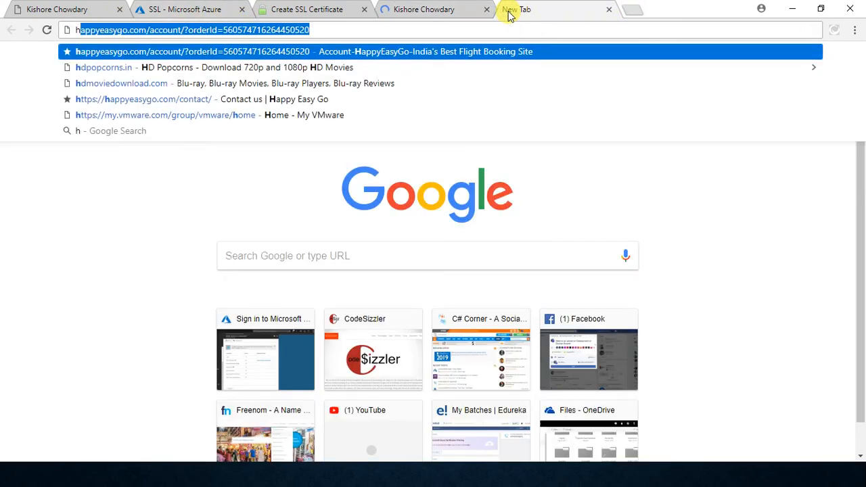
pyautogui.write('ttp"')
pyautogui.press('BackSpace')
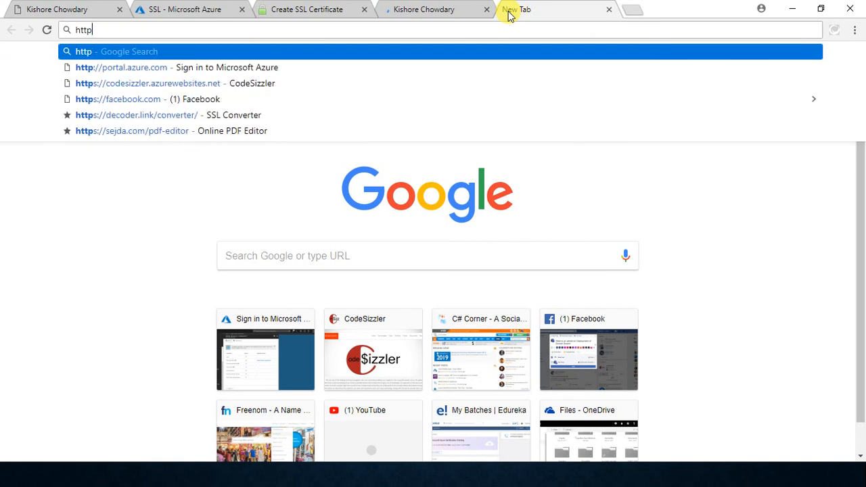
pyautogui.write('://ki')
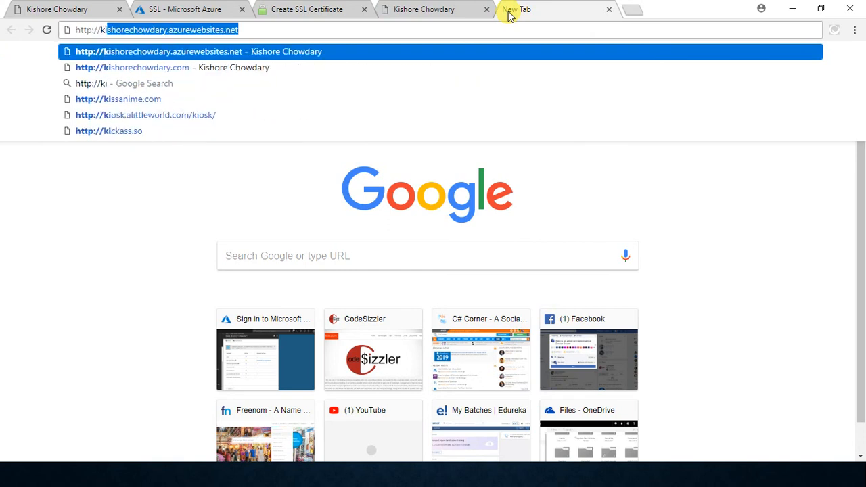
pyautogui.press('Down')
pyautogui.press('Return')
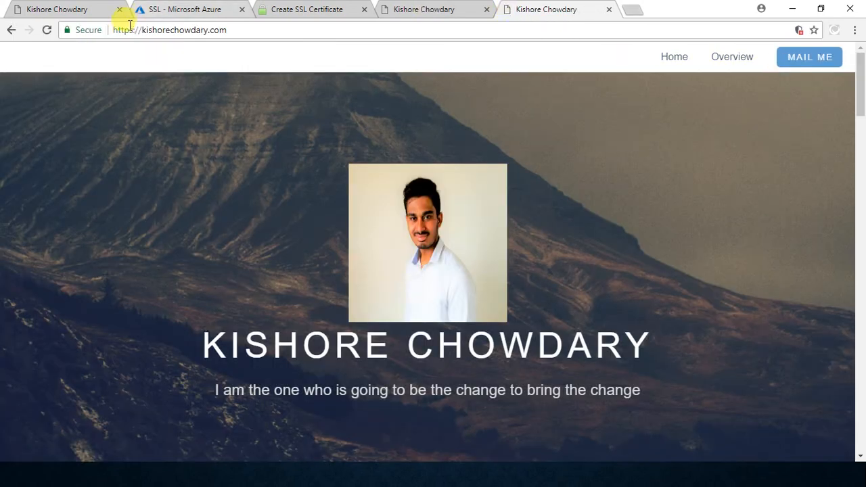
# Step: Review the web app's HTTPS Only setting, the generated certificate page and the custom domain's loaded website
pyautogui.click(171, 8)
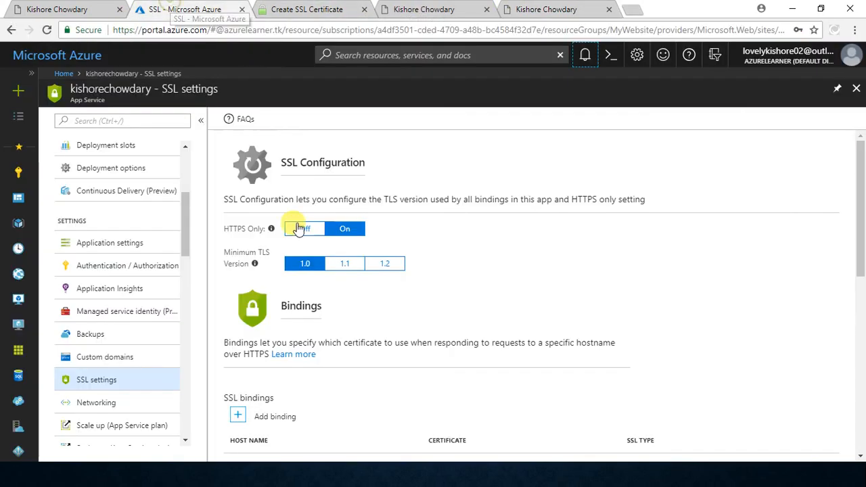
pyautogui.click(382, 6)
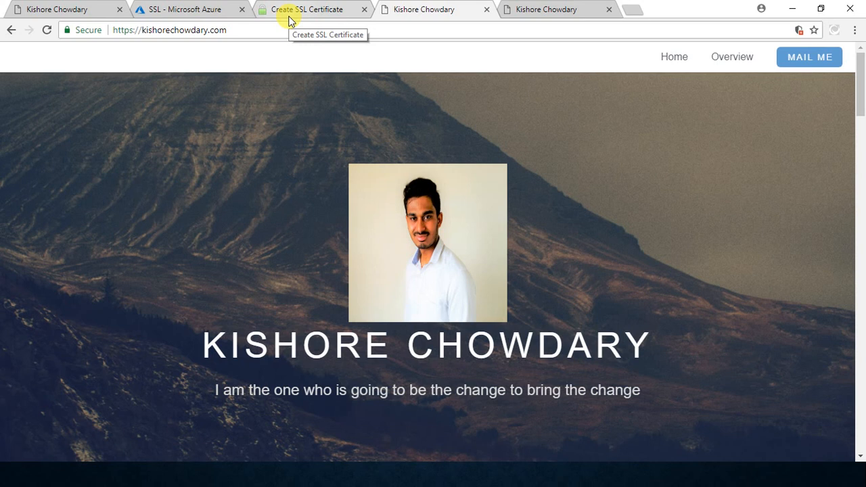
pyautogui.click(332, 6)
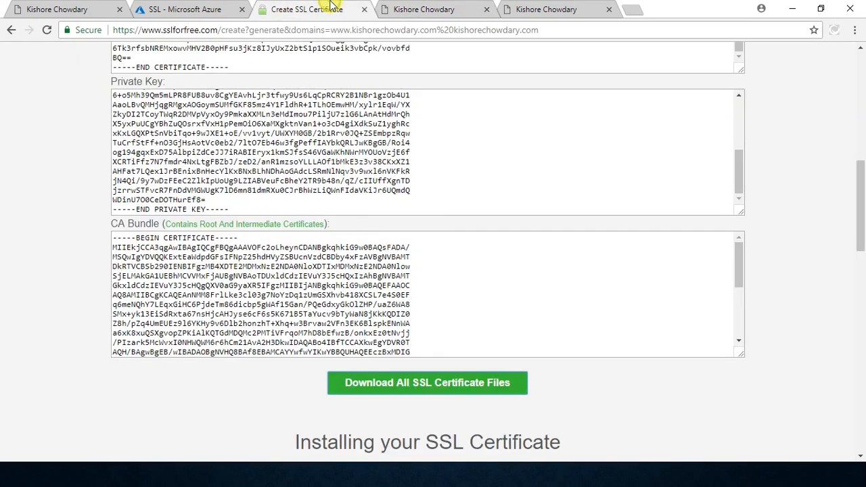
pyautogui.click(191, 6)
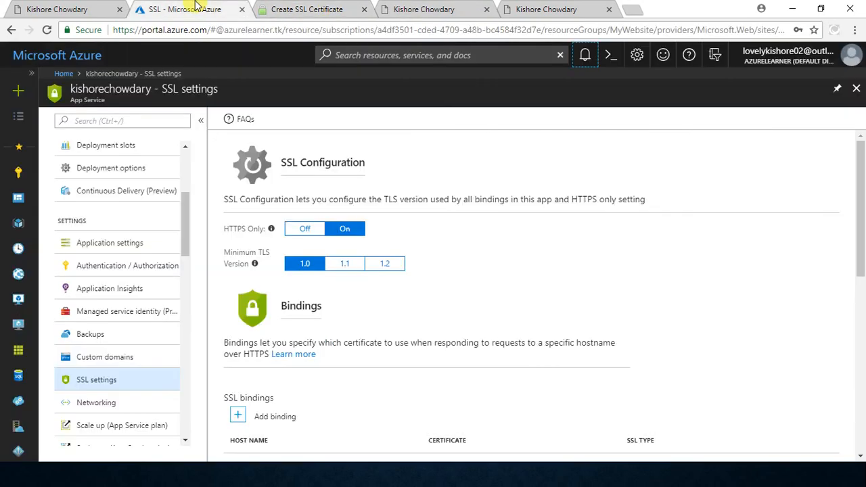
pyautogui.click(421, 9)
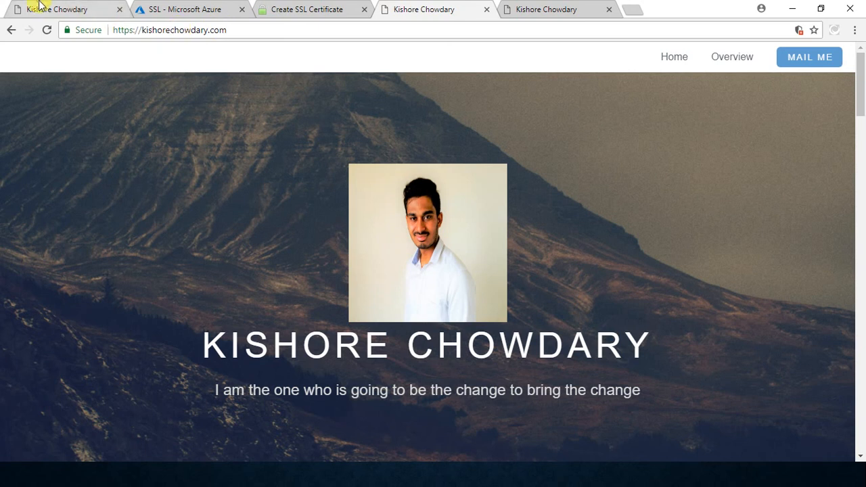
# Step: Move the azurewebsites.net page in among the custom-domain tabs, and inspect its HTTPS address and the custom domain's connection information
pyautogui.moveTo(27, 8); pyautogui.dragTo(354, 7)
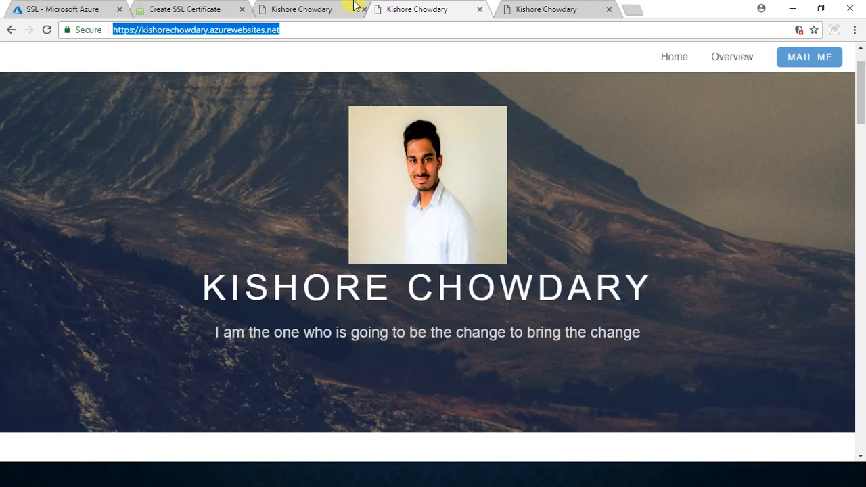
pyautogui.click(319, 27)
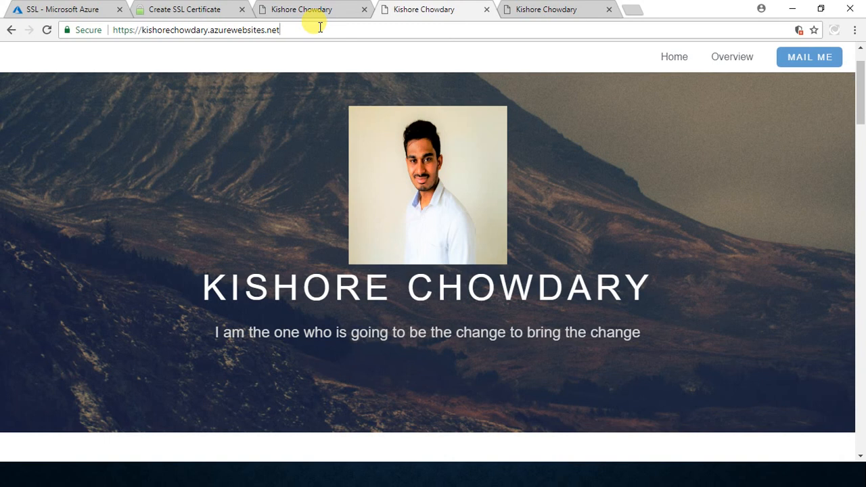
pyautogui.moveTo(284, 28); pyautogui.dragTo(95, 13)
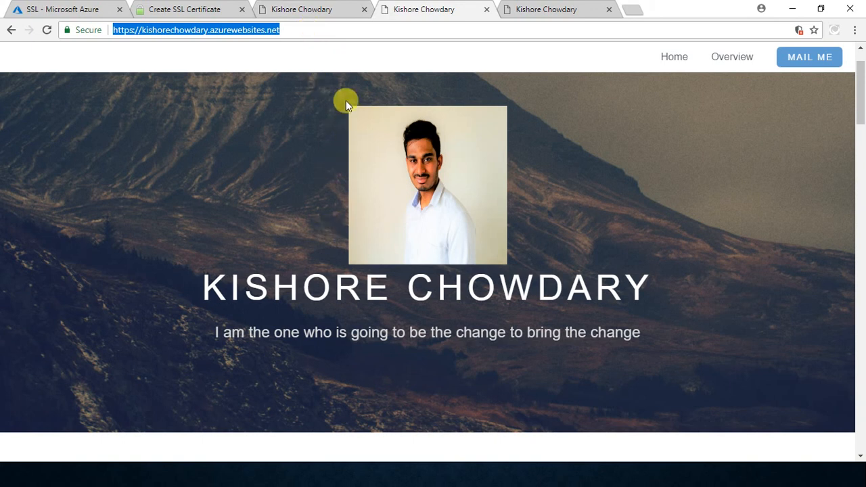
pyautogui.scroll(-1, 340, 48)
pyautogui.click(329, 11)
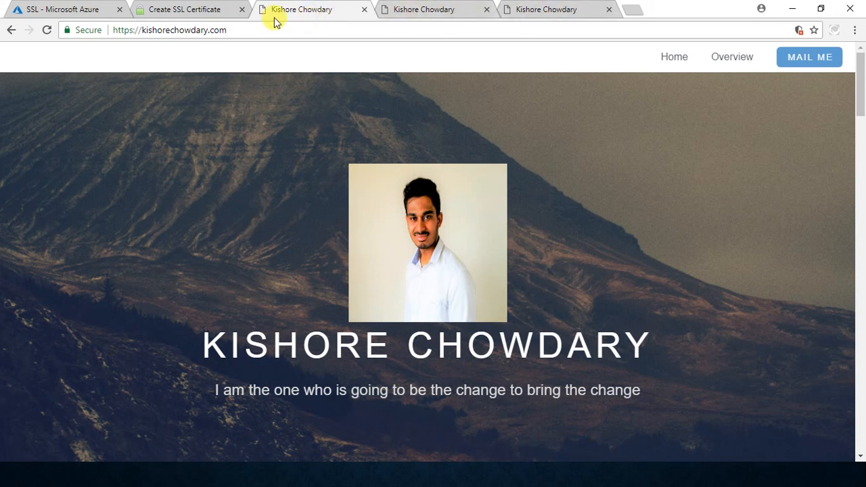
pyautogui.click(87, 32)
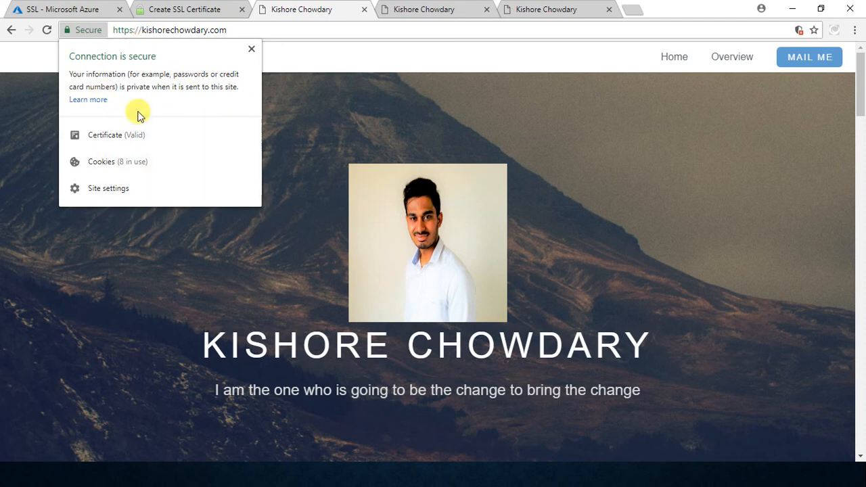
# Step: Review the SSL For Free certificate files and installation notes, and the web app's SSL configuration and private certificates in Azure
pyautogui.click(186, 9)
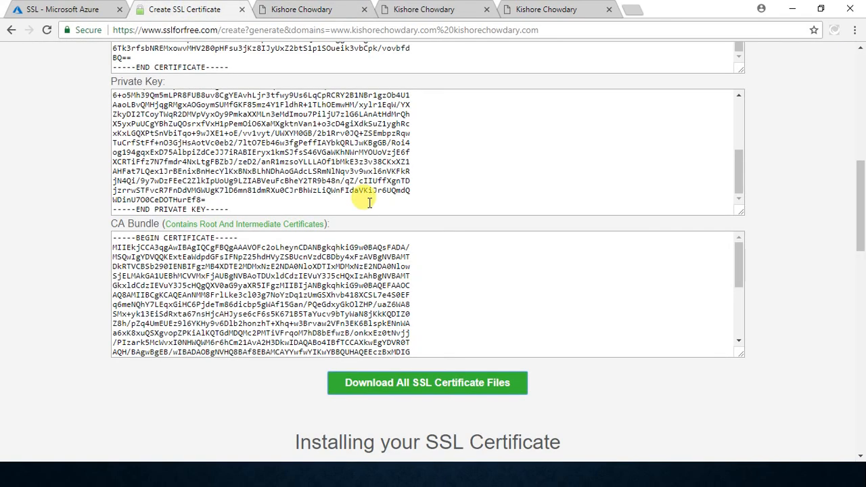
pyautogui.scroll(-2, 37, 153)
pyautogui.scroll(4, 38, 153)
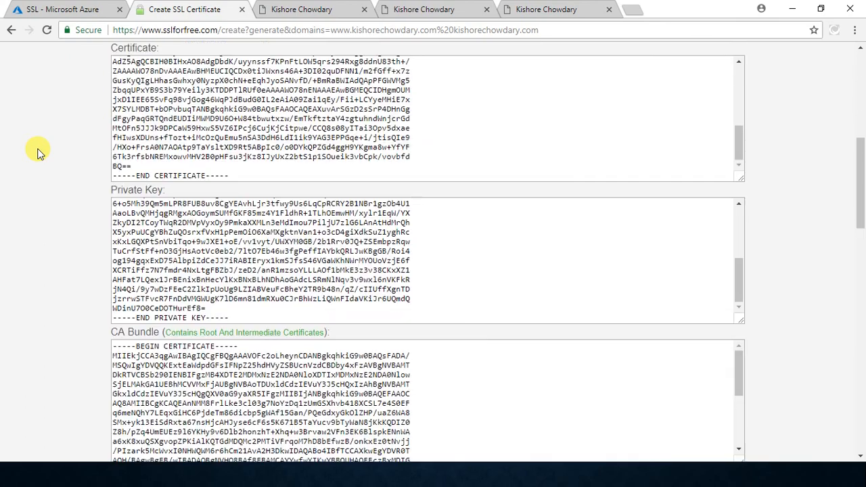
pyautogui.scroll(-10, 37, 154)
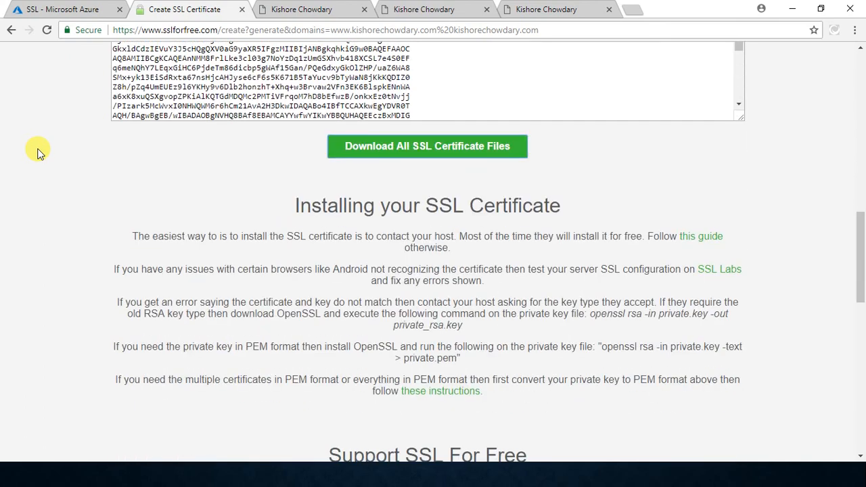
pyautogui.click(63, 9)
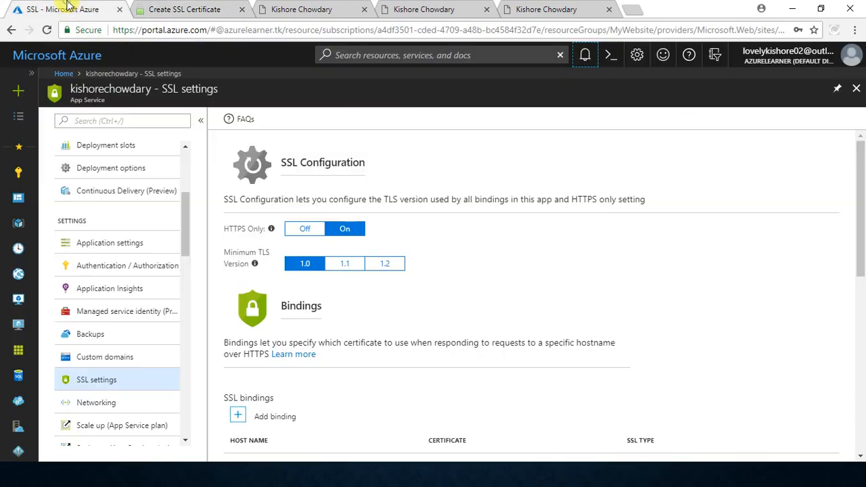
pyautogui.scroll(-5, 599, 284)
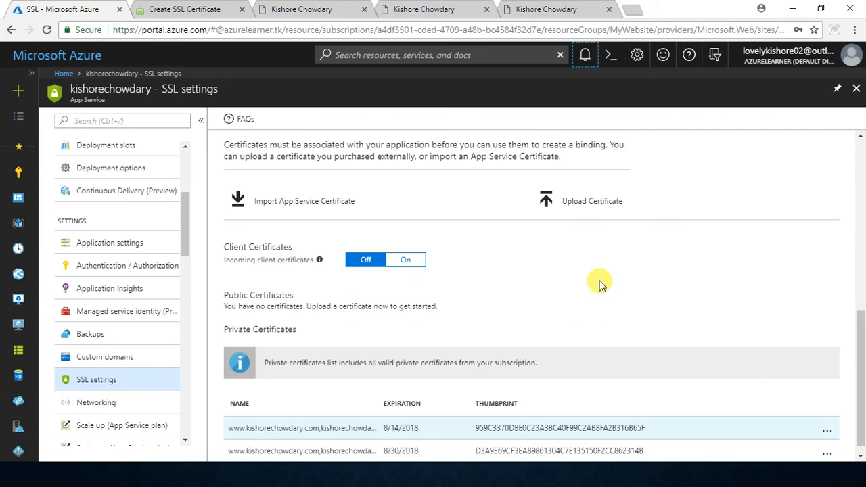
pyautogui.scroll(6, 599, 284)
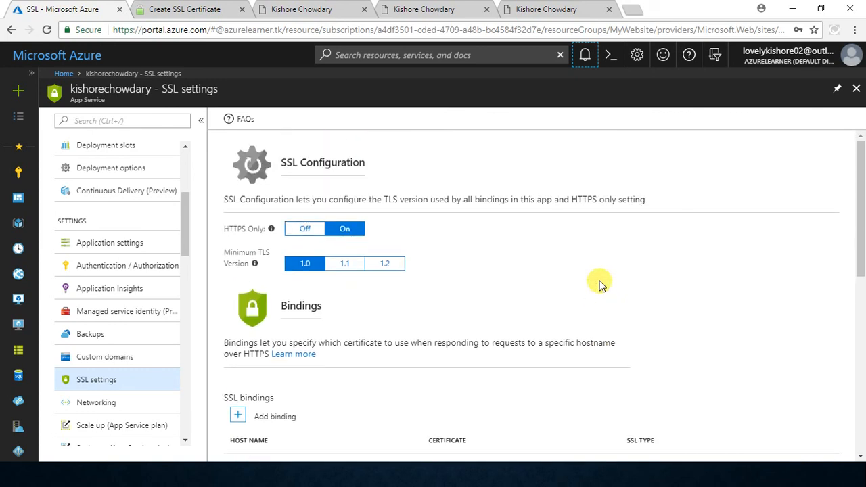
# Step: Switch to the slide presentation and advance from the SSL certificate demo slide to the closing Thank You slide
pyautogui.hotkey('alt', 'Tab')
pyautogui.hotkey('alt', 'Tab')
pyautogui.hotkey('alt', 'Tab')
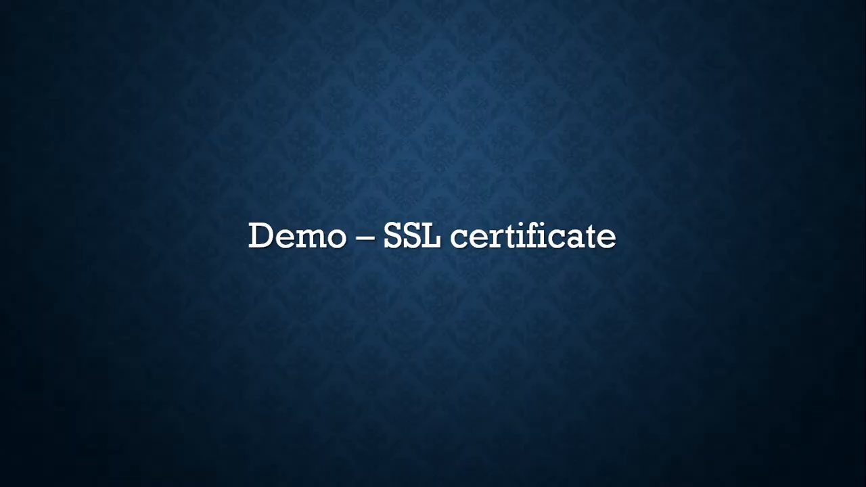
pyautogui.press('Right')
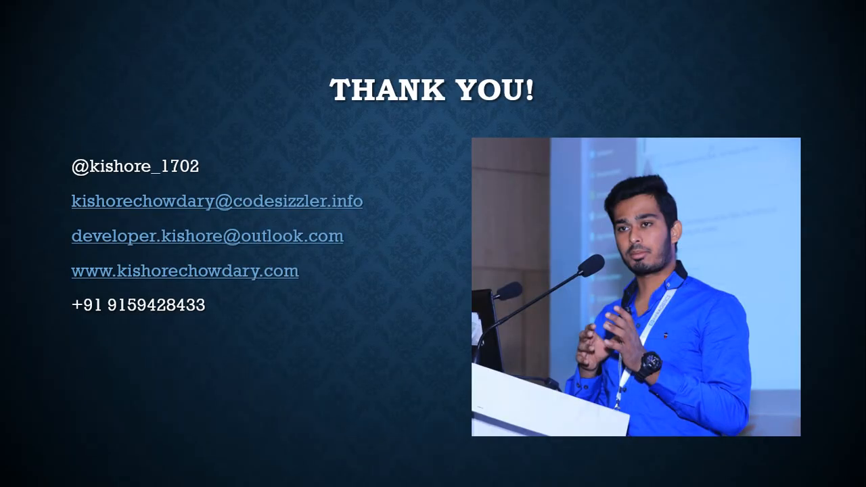